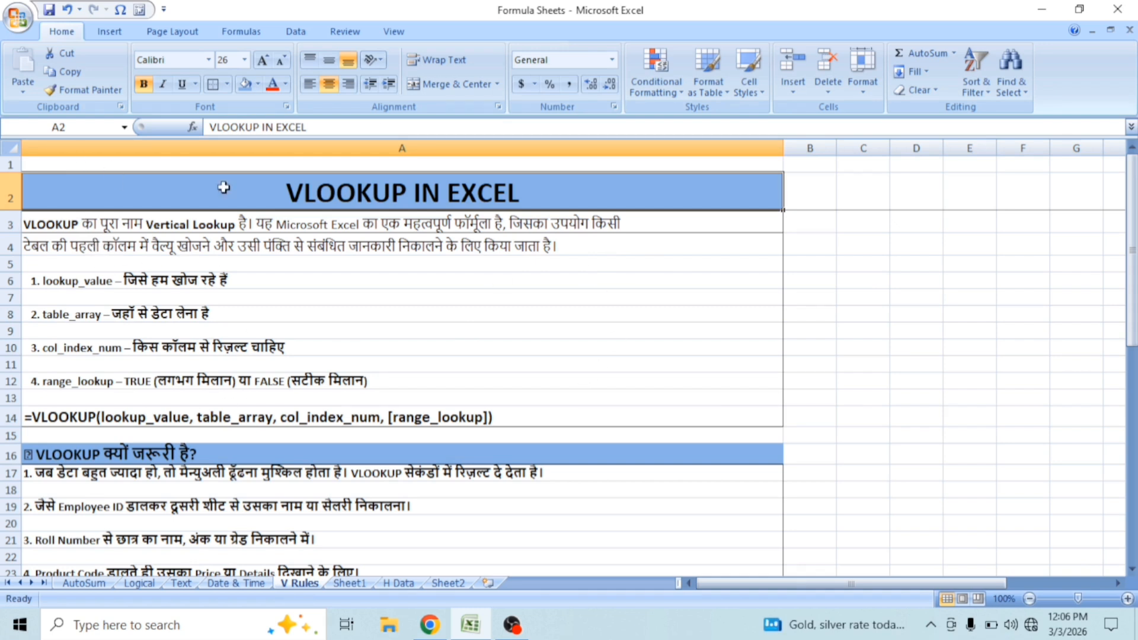
{"action": "left_click_drag", "start_coordinate": [815, 167], "coordinate": [821, 400]}
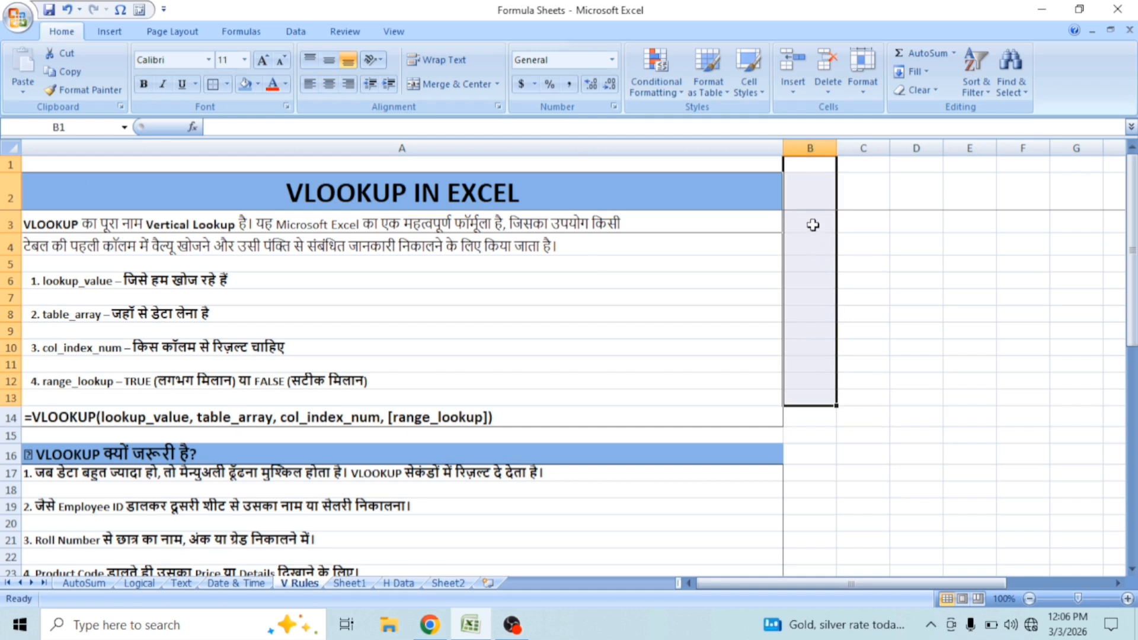
{"action": "left_click_drag", "start_coordinate": [813, 225], "coordinate": [1123, 311]}
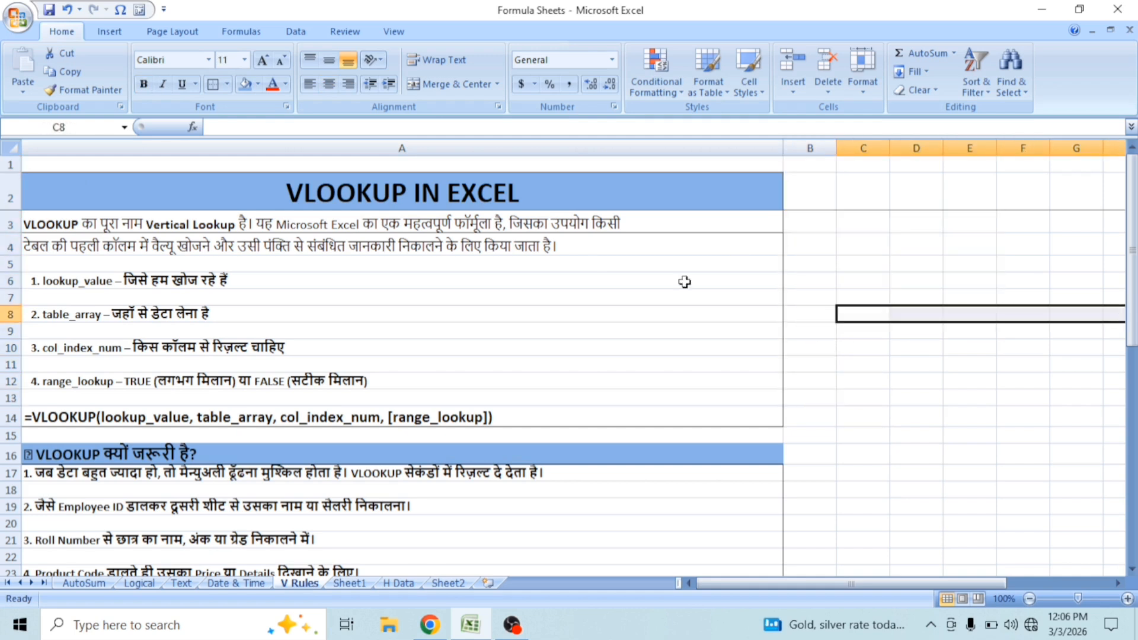
{"action": "left_click_drag", "start_coordinate": [821, 257], "coordinate": [1079, 261]}
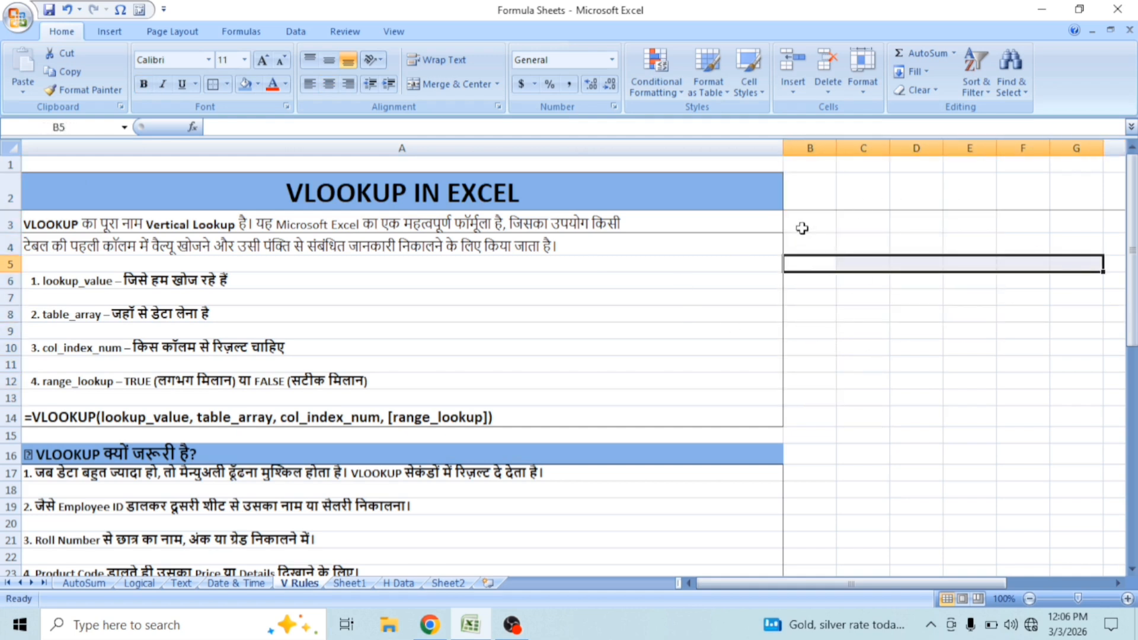
{"action": "left_click_drag", "start_coordinate": [802, 228], "coordinate": [800, 363]}
{"action": "left_click_drag", "start_coordinate": [814, 223], "coordinate": [812, 361]}
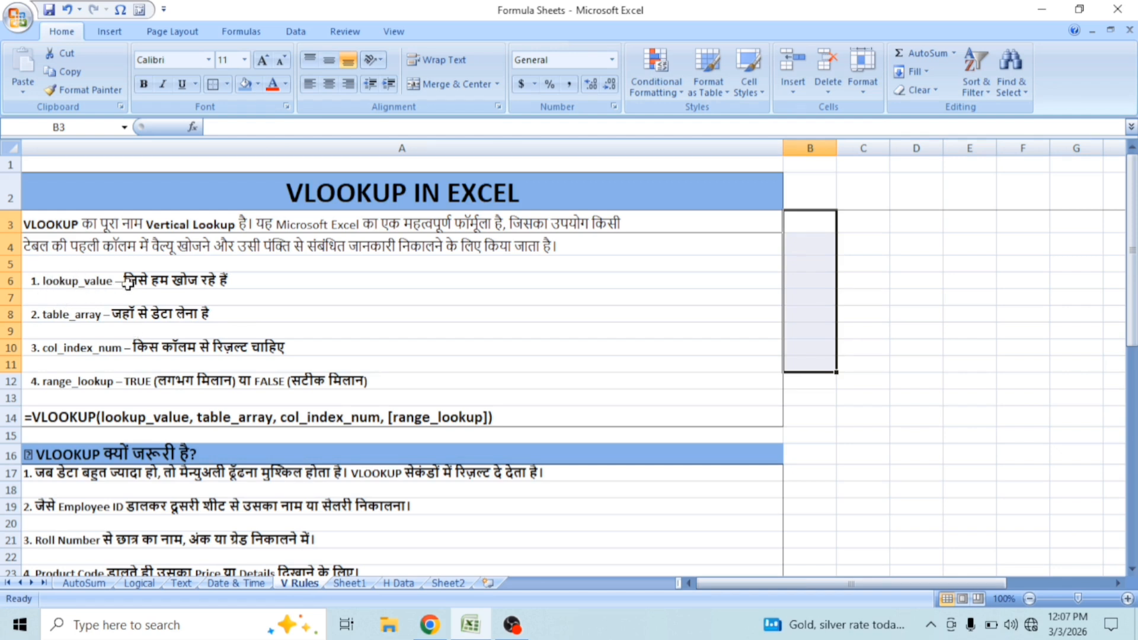
Read the explanations of the VLOOKUP arguments and the full formula syntax on the V Rules sheet.
{"action": "left_click", "coordinate": [314, 281]}
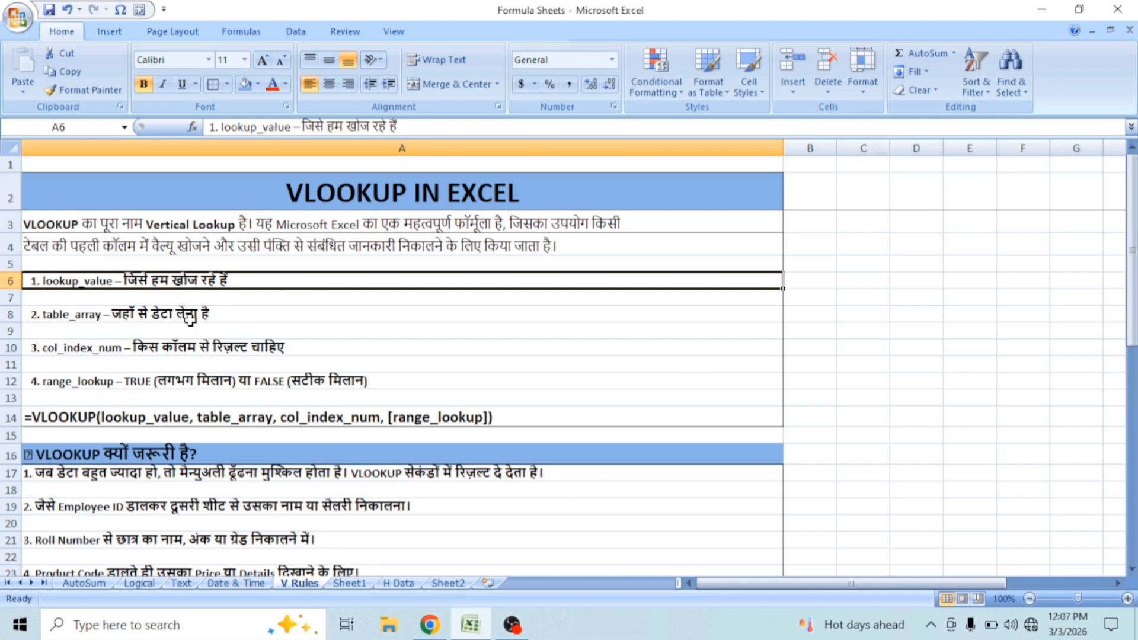
{"action": "left_click", "coordinate": [280, 322]}
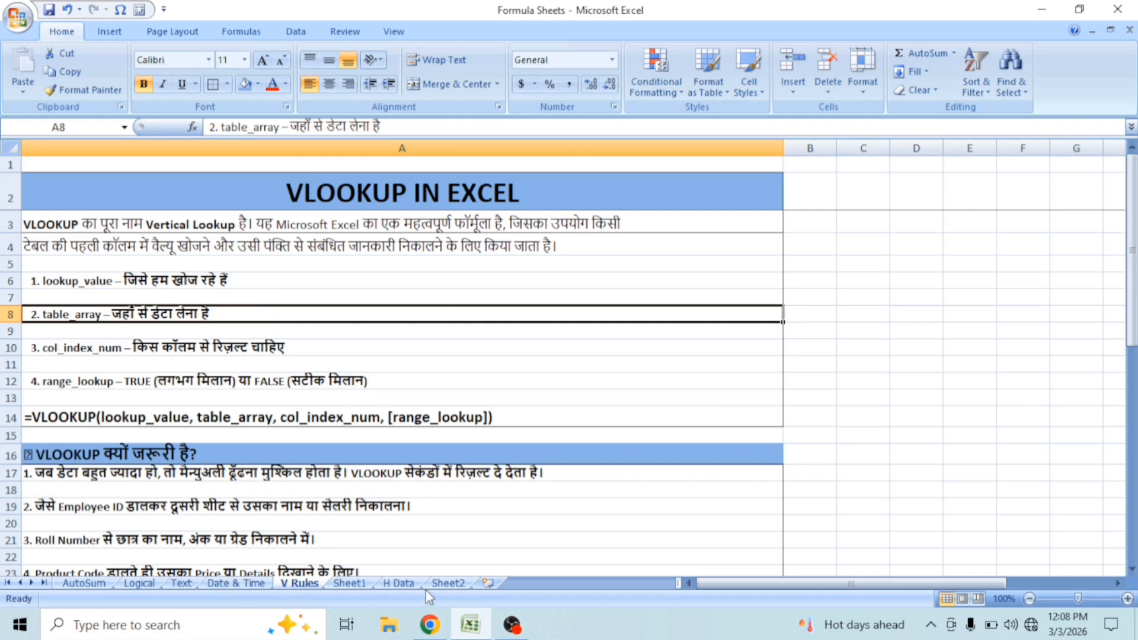
{"action": "left_click", "coordinate": [354, 583]}
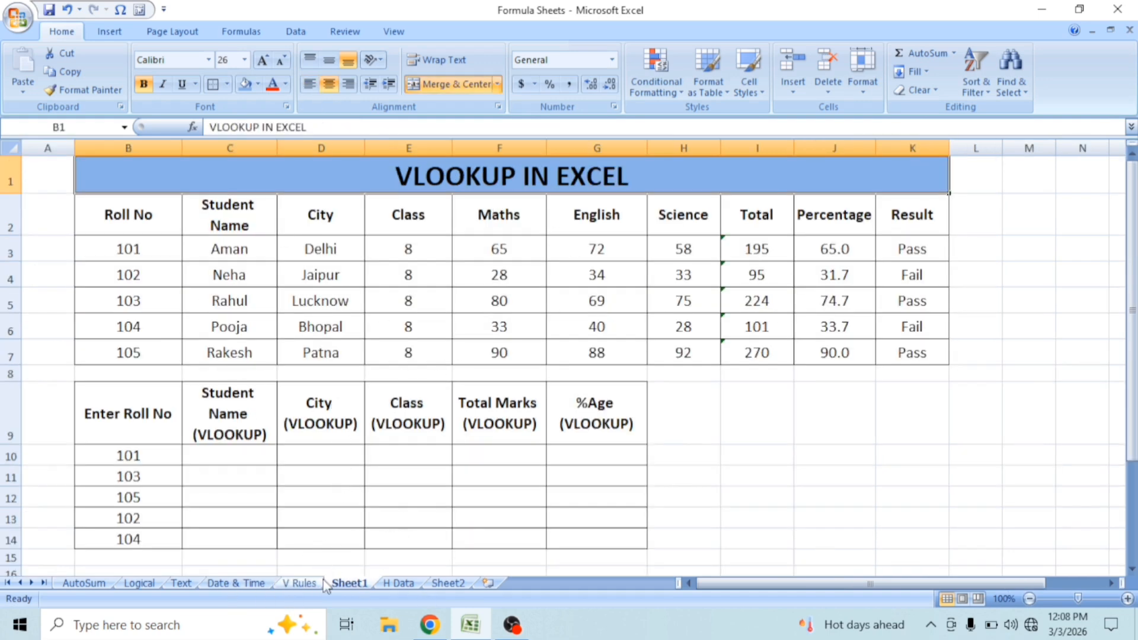
{"action": "left_click", "coordinate": [301, 583]}
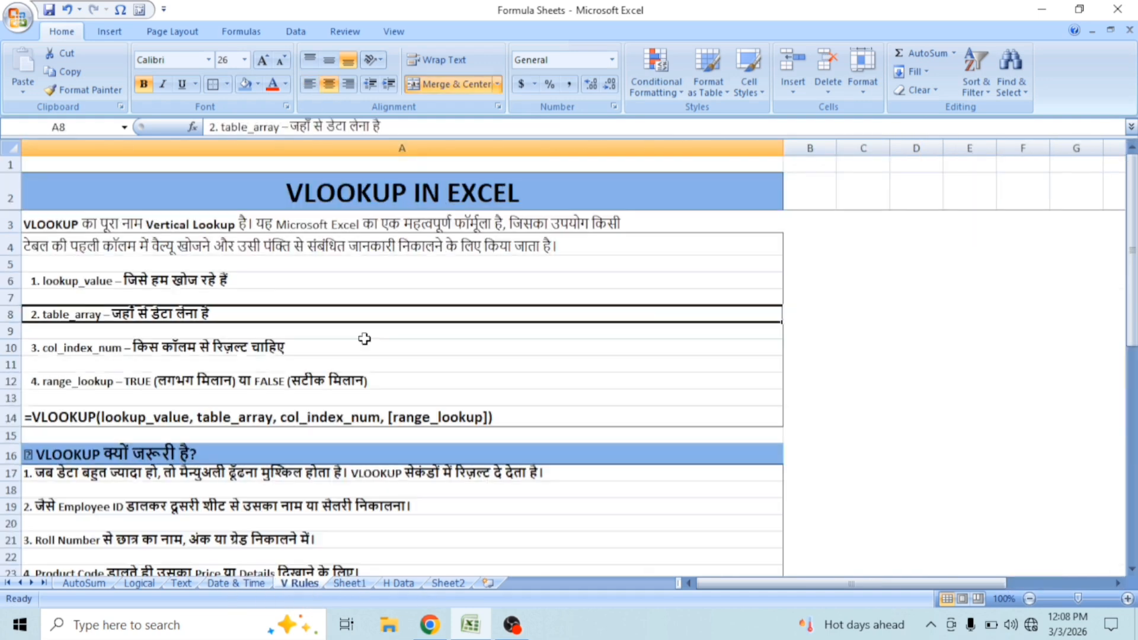
{"action": "left_click", "coordinate": [335, 347]}
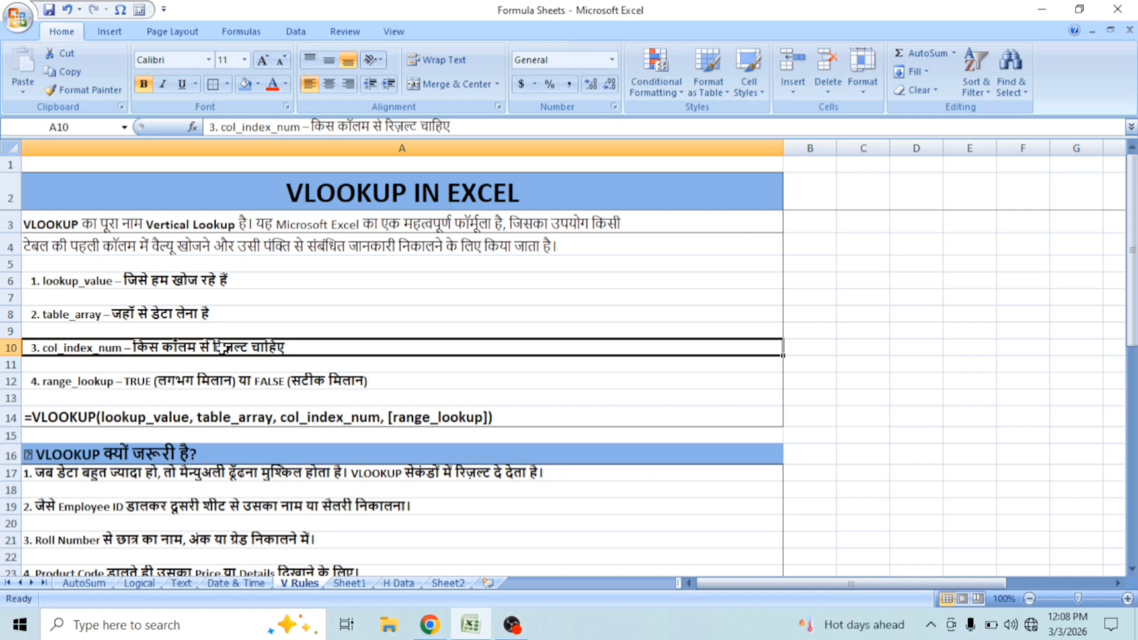
{"action": "left_click", "coordinate": [53, 418]}
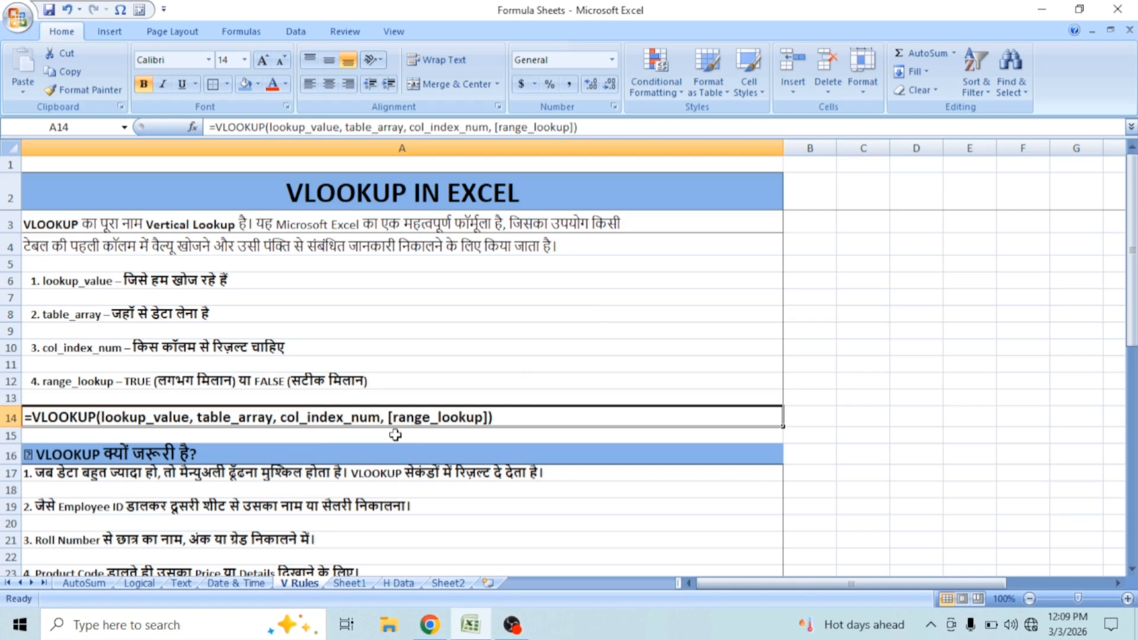
Read the reasons for using VLOOKUP and the real-life examples further down the V Rules sheet.
{"action": "scroll", "coordinate": [212, 405], "scroll_direction": "down", "scroll_amount": 2}
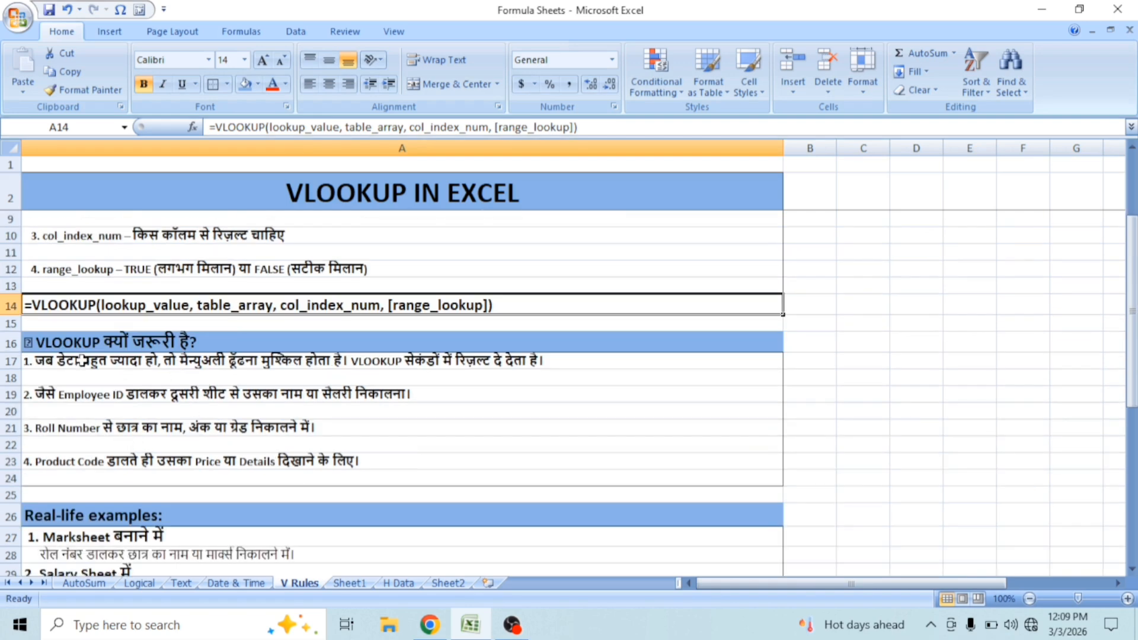
{"action": "scroll", "coordinate": [149, 344], "scroll_direction": "down", "scroll_amount": 2}
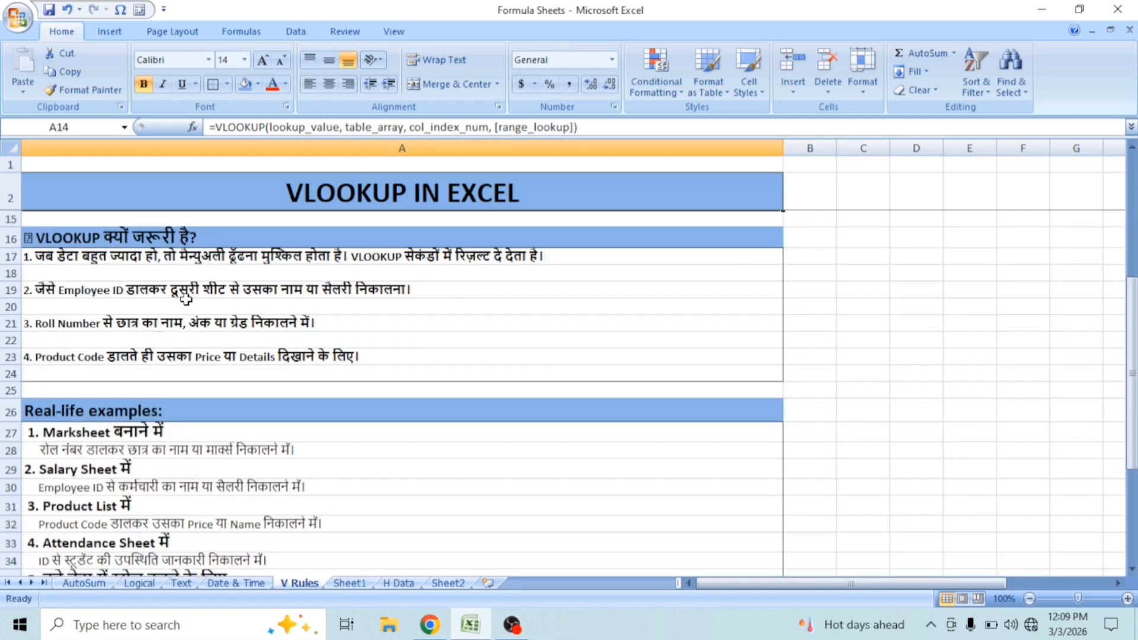
{"action": "left_click", "coordinate": [91, 255]}
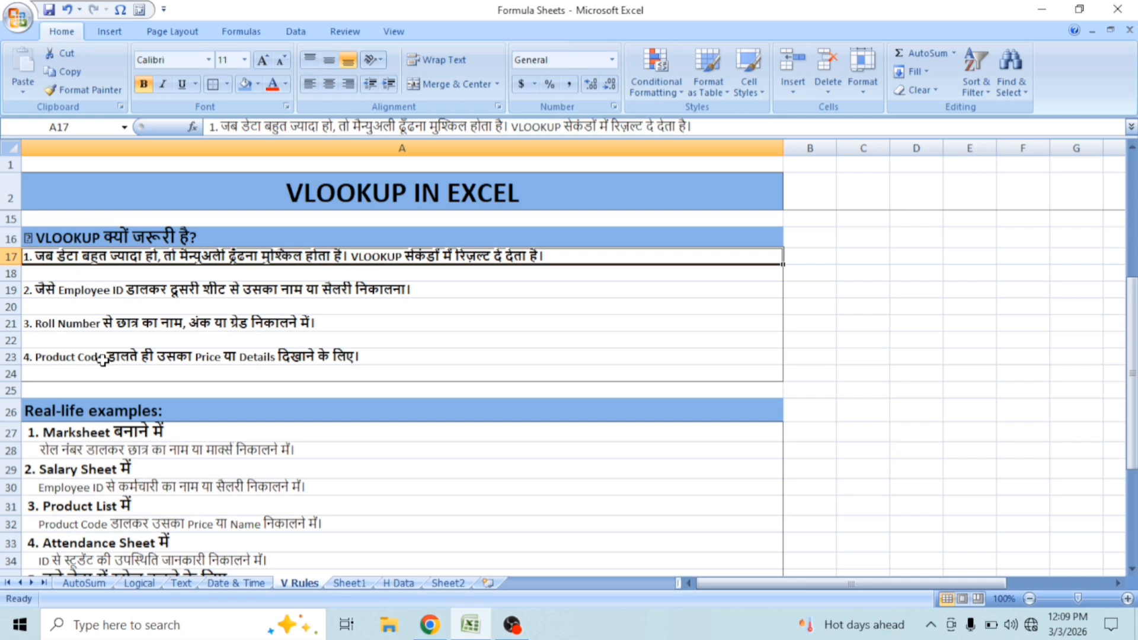
{"action": "scroll", "coordinate": [103, 358], "scroll_direction": "down", "scroll_amount": 3}
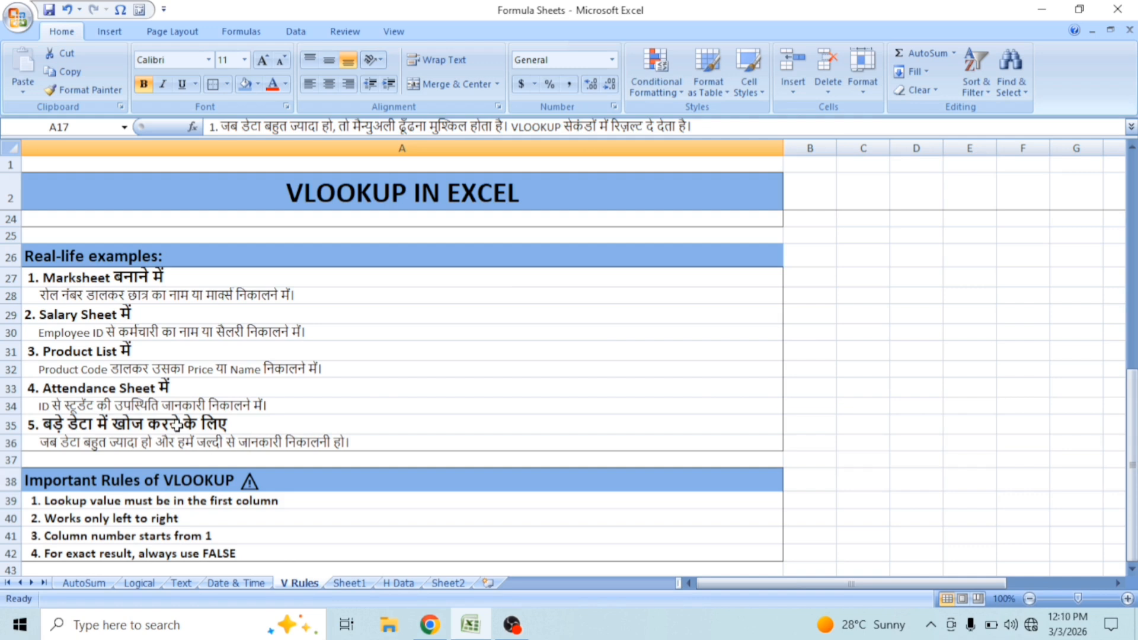
{"action": "scroll", "coordinate": [89, 483], "scroll_direction": "down", "scroll_amount": 2}
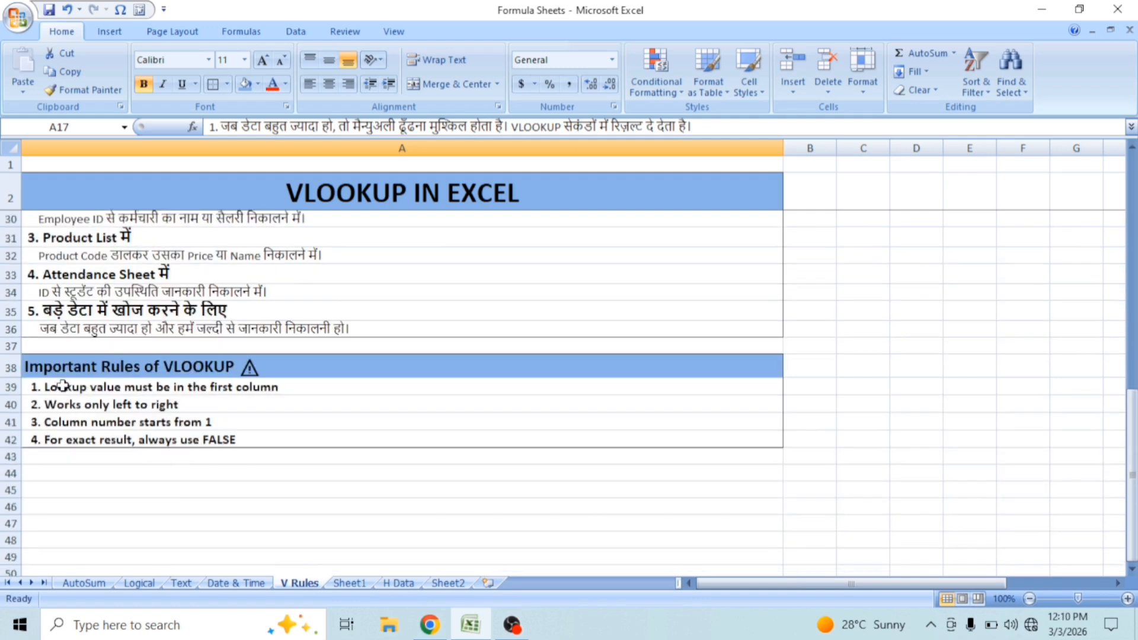
{"action": "left_click", "coordinate": [65, 375]}
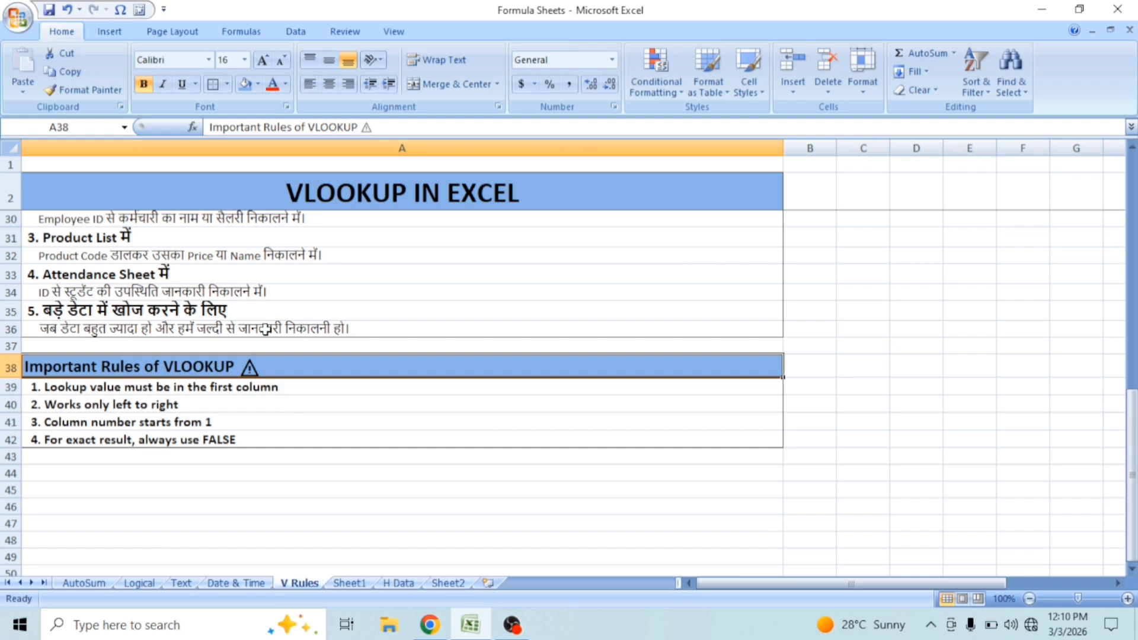
{"action": "left_click", "coordinate": [627, 474]}
{"action": "left_click", "coordinate": [879, 471]}
{"action": "left_click", "coordinate": [1097, 471]}
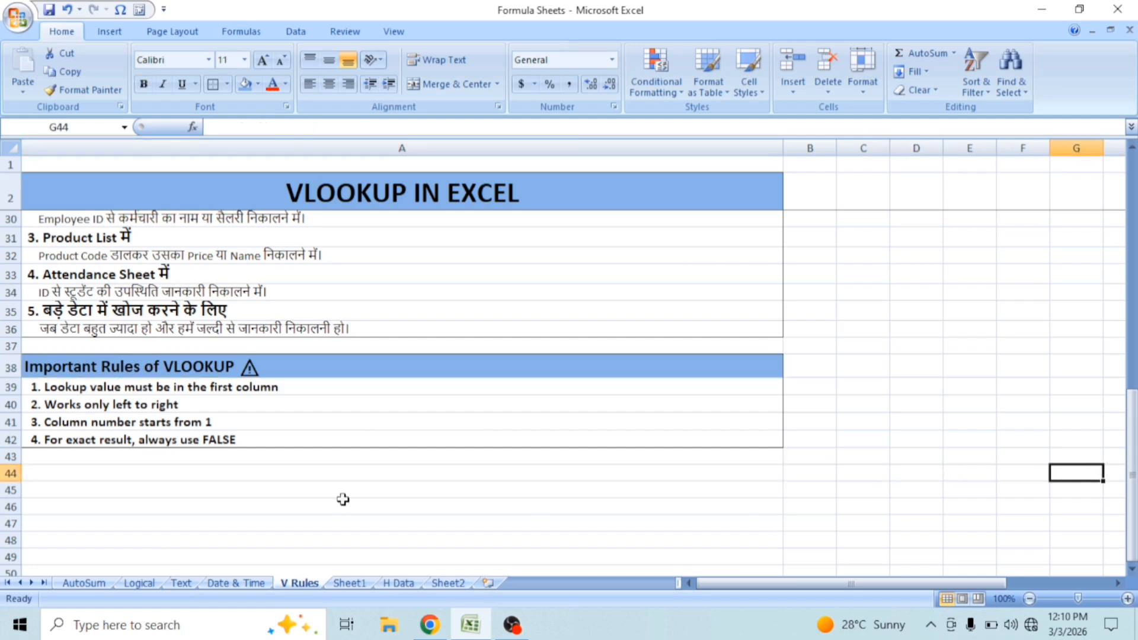
{"action": "left_click_drag", "start_coordinate": [91, 490], "coordinate": [1133, 491]}
{"action": "left_click_drag", "start_coordinate": [478, 180], "coordinate": [474, 588]}
{"action": "left_click_drag", "start_coordinate": [855, 586], "coordinate": [712, 586]}
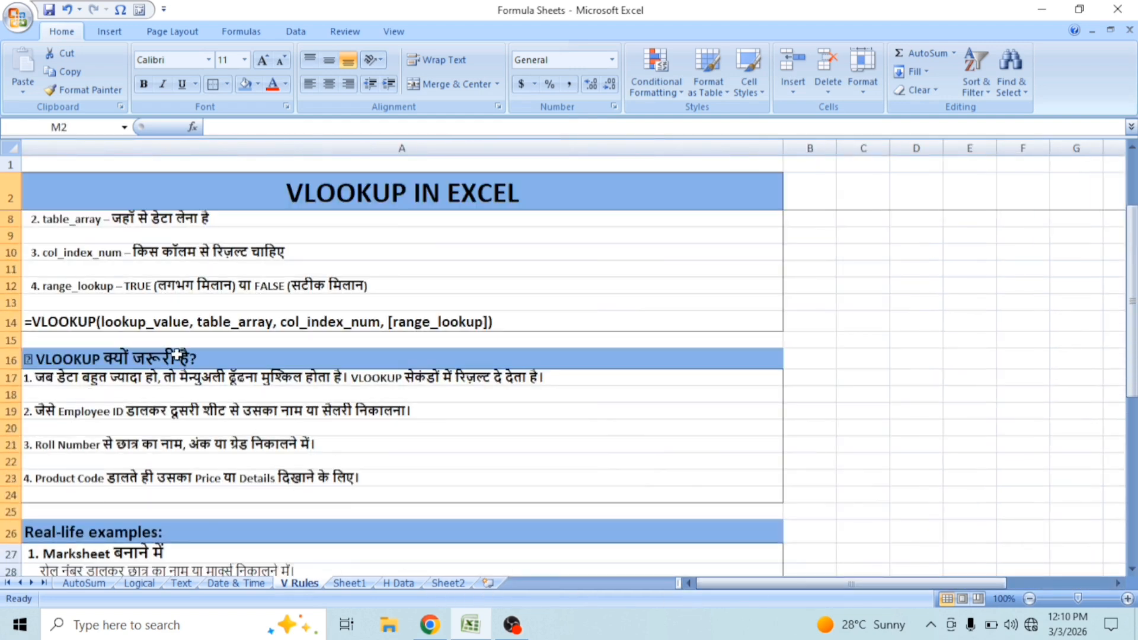
Review the Important Rules of VLOOKUP section at the end of the V Rules sheet.
{"action": "scroll", "coordinate": [128, 374], "scroll_direction": "down", "scroll_amount": 7}
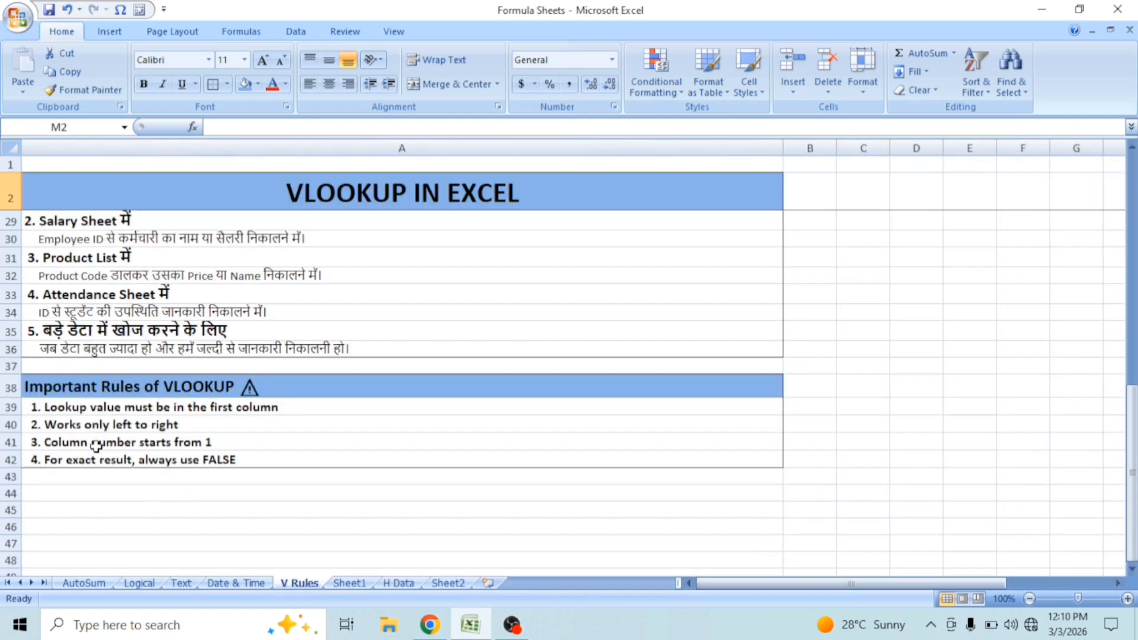
{"action": "left_click", "coordinate": [72, 428]}
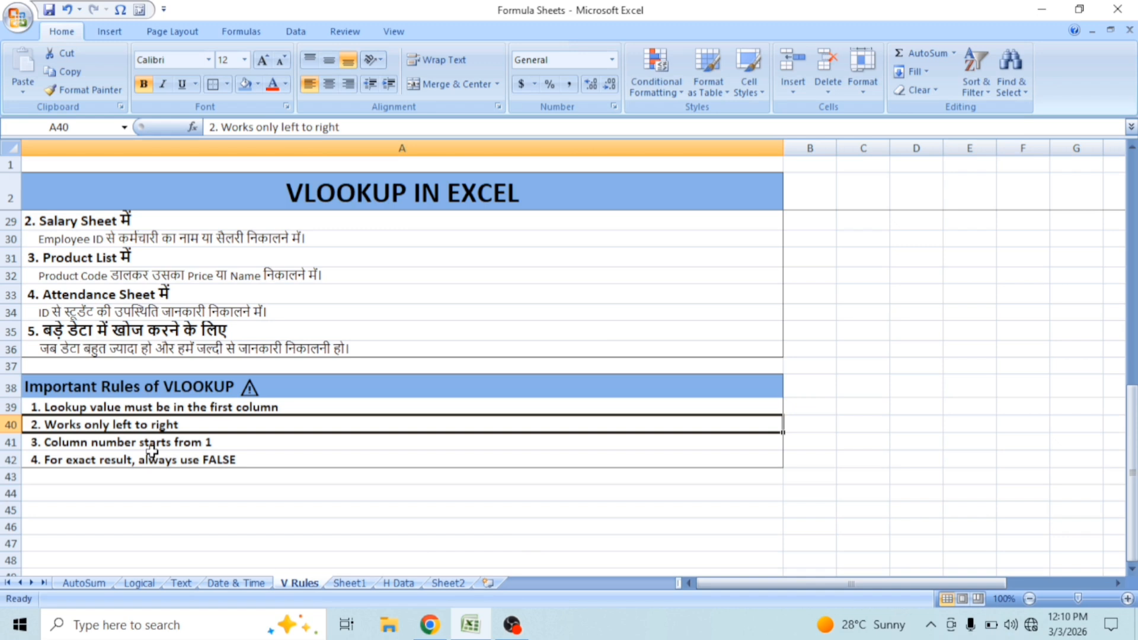
Examine the student marks table on Sheet1, going through its column headings and the formula in the first Result cell.
{"action": "left_click", "coordinate": [350, 584]}
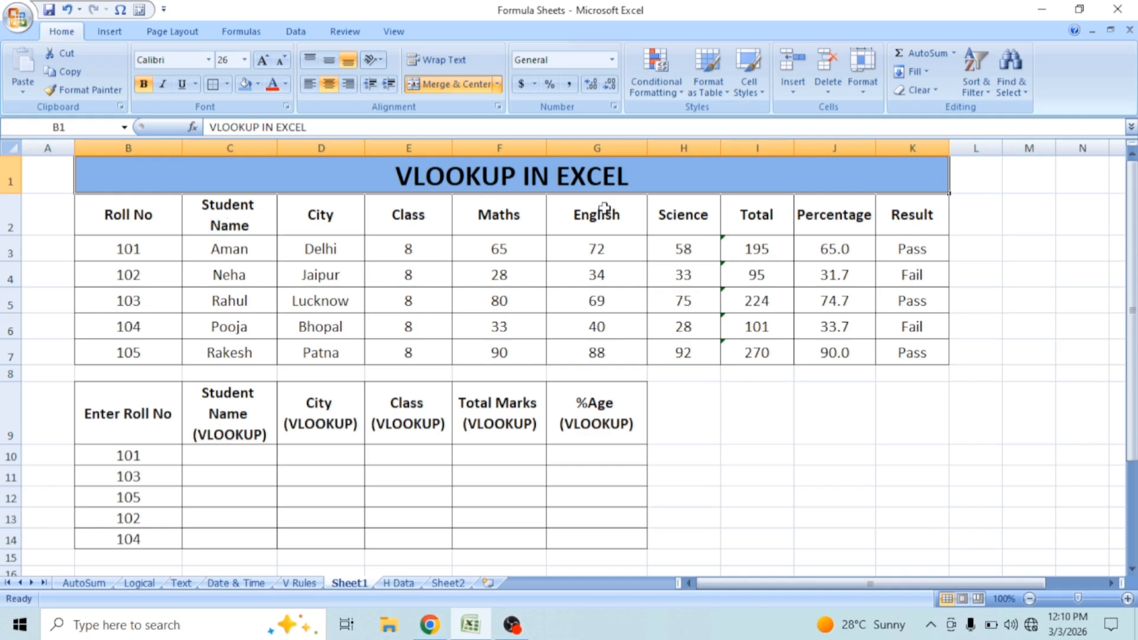
{"action": "left_click_drag", "start_coordinate": [162, 214], "coordinate": [158, 362]}
{"action": "left_click_drag", "start_coordinate": [247, 234], "coordinate": [232, 354]}
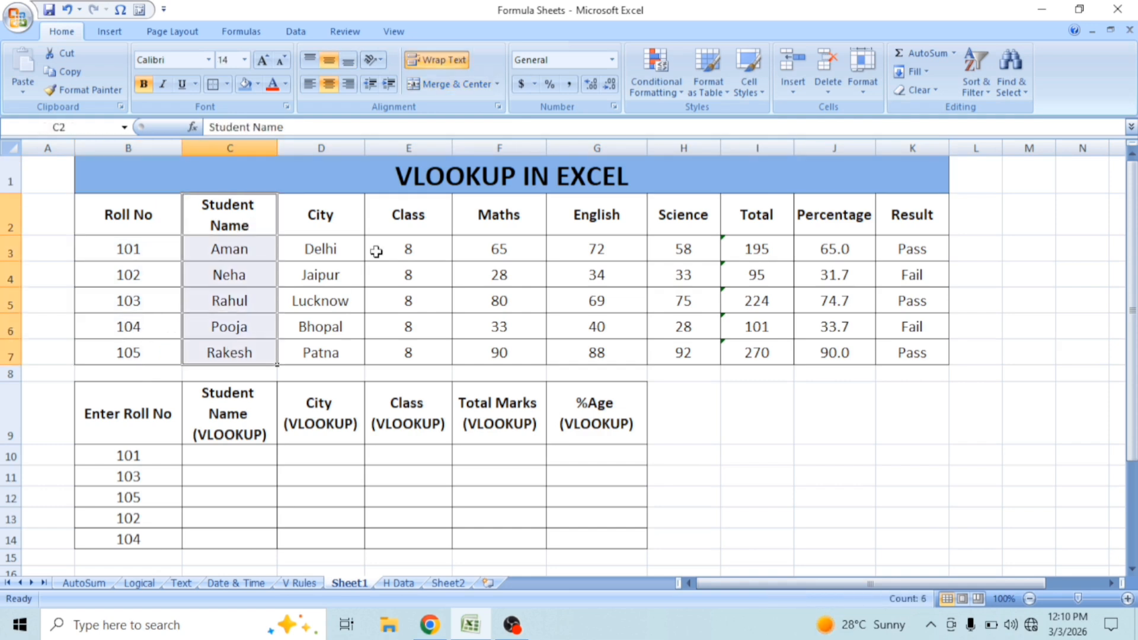
{"action": "left_click", "coordinate": [344, 212]}
{"action": "left_click", "coordinate": [425, 221]}
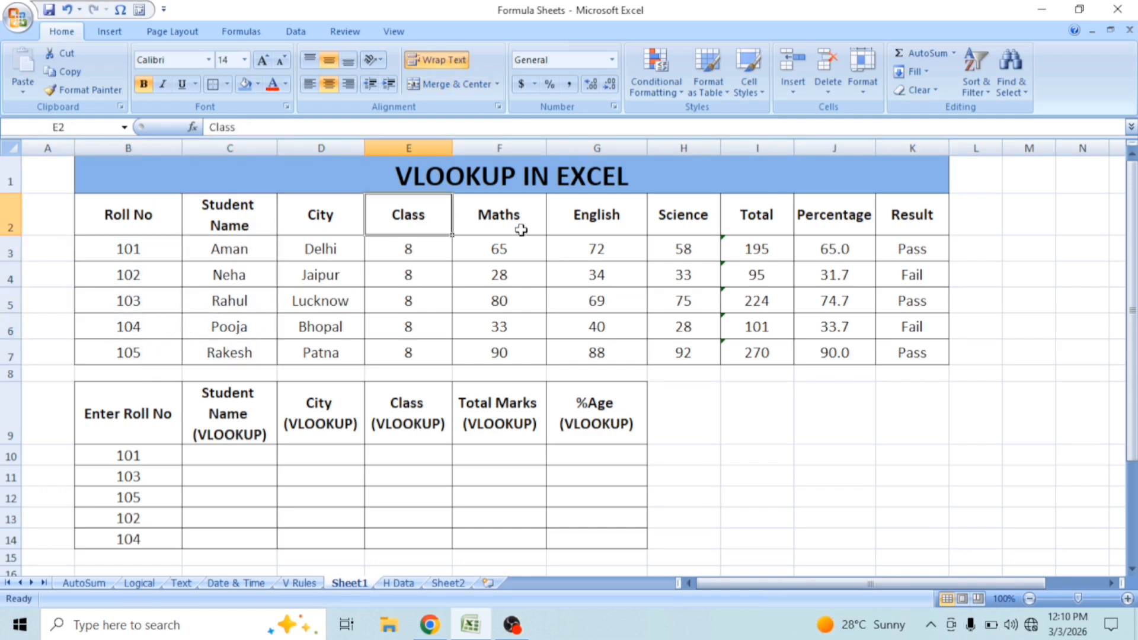
{"action": "left_click_drag", "start_coordinate": [483, 211], "coordinate": [645, 216]}
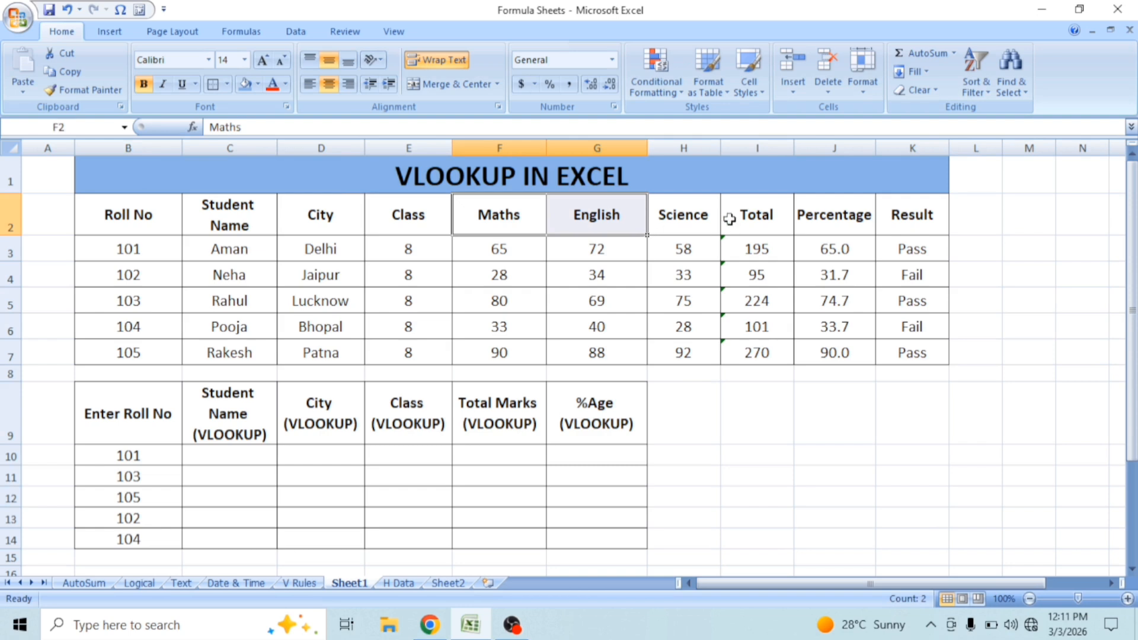
{"action": "left_click", "coordinate": [729, 220]}
{"action": "left_click", "coordinate": [865, 215]}
{"action": "left_click", "coordinate": [916, 217]}
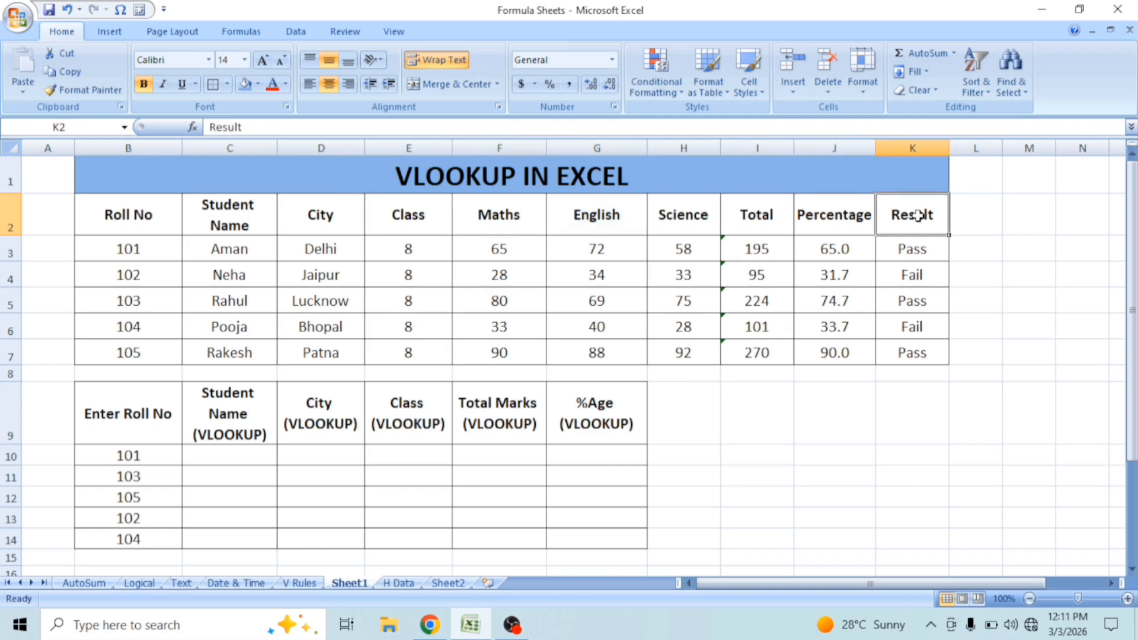
{"action": "left_click", "coordinate": [926, 252]}
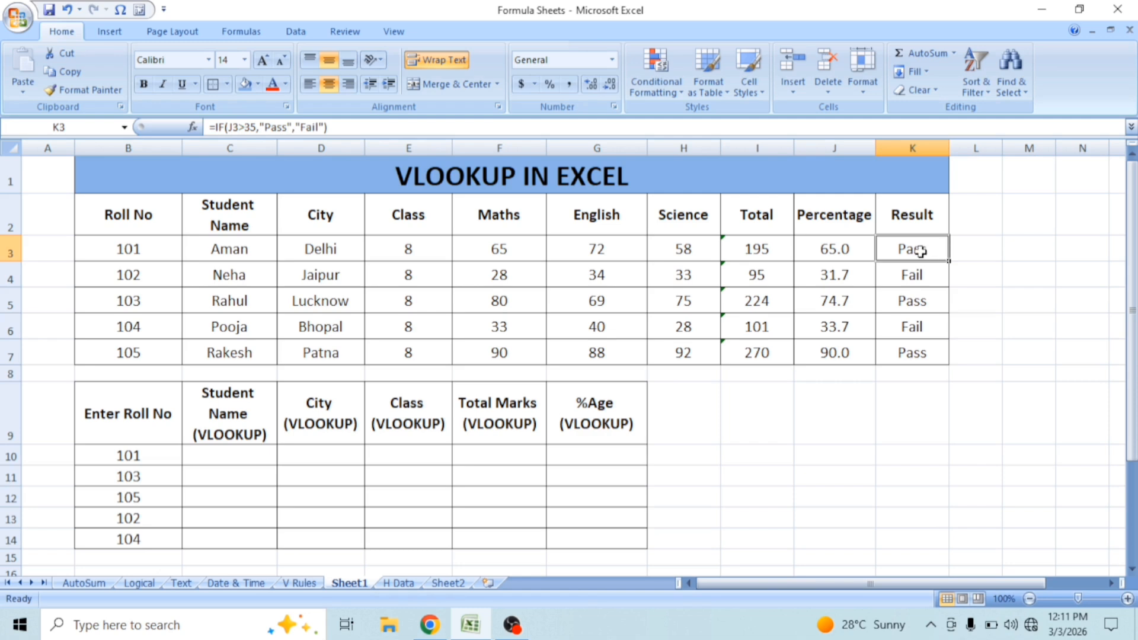
Examine the Enter Roll No table on Sheet1 and its Student Name, City, Class, Total Marks and %Age columns.
{"action": "left_click_drag", "start_coordinate": [114, 416], "coordinate": [473, 480]}
{"action": "left_click_drag", "start_coordinate": [145, 463], "coordinate": [613, 460]}
{"action": "left_click", "coordinate": [213, 460]}
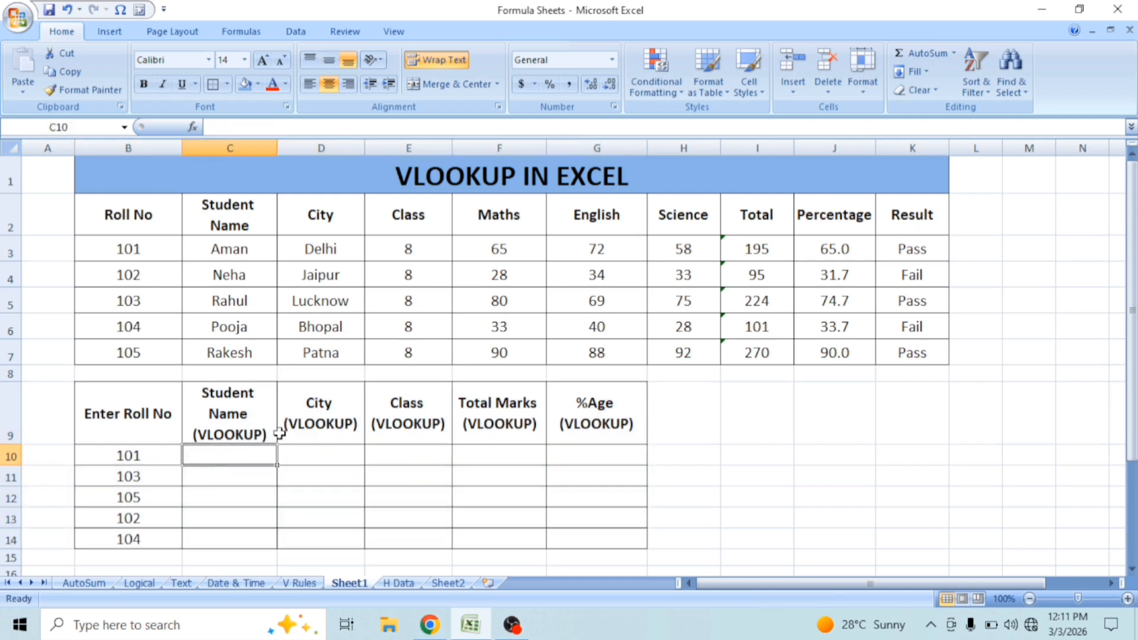
{"action": "left_click", "coordinate": [261, 426]}
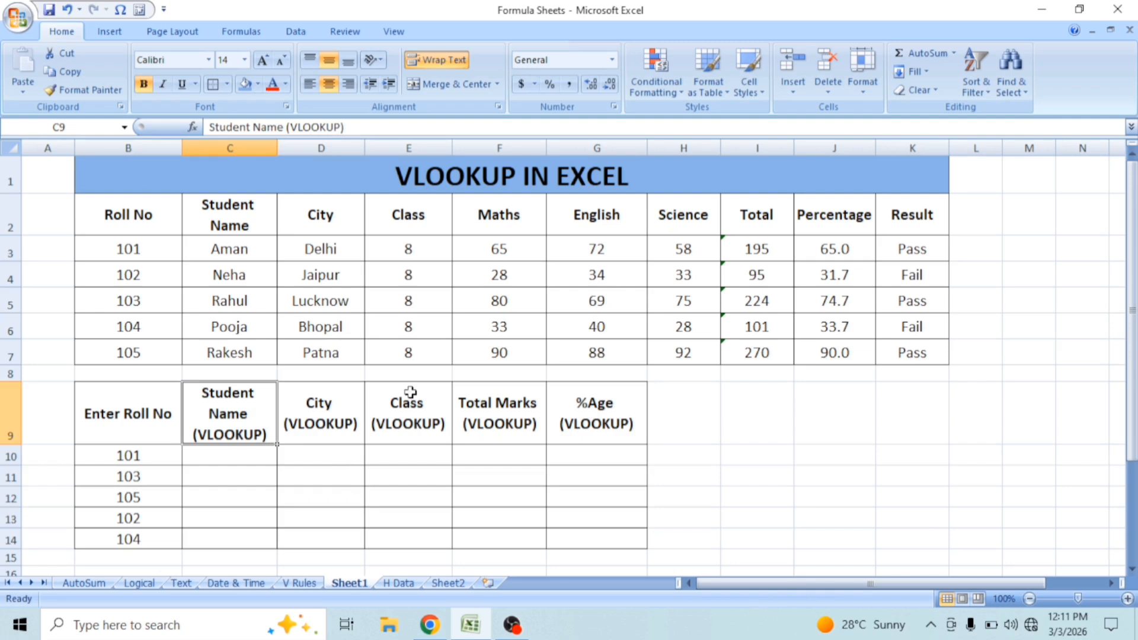
{"action": "left_click", "coordinate": [328, 424]}
{"action": "left_click", "coordinate": [411, 407]}
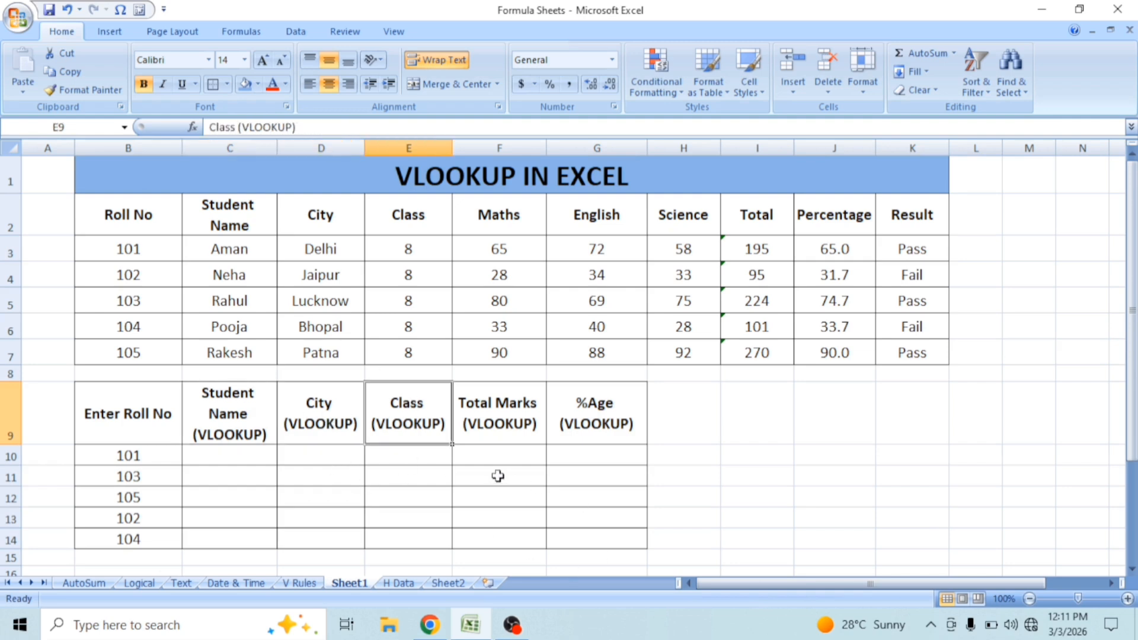
{"action": "left_click", "coordinate": [611, 403]}
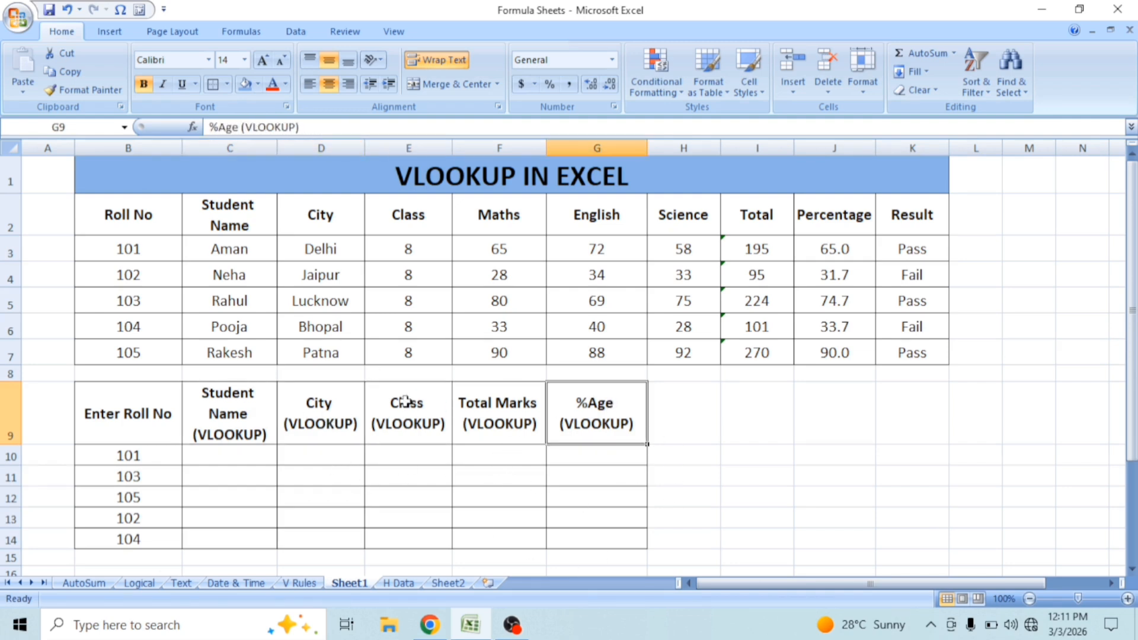
Start a VLOOKUP formula in C10 with B10 as the lookup value and the absolute range $B$2:$K$7 as the table array.
{"action": "left_click", "coordinate": [220, 467]}
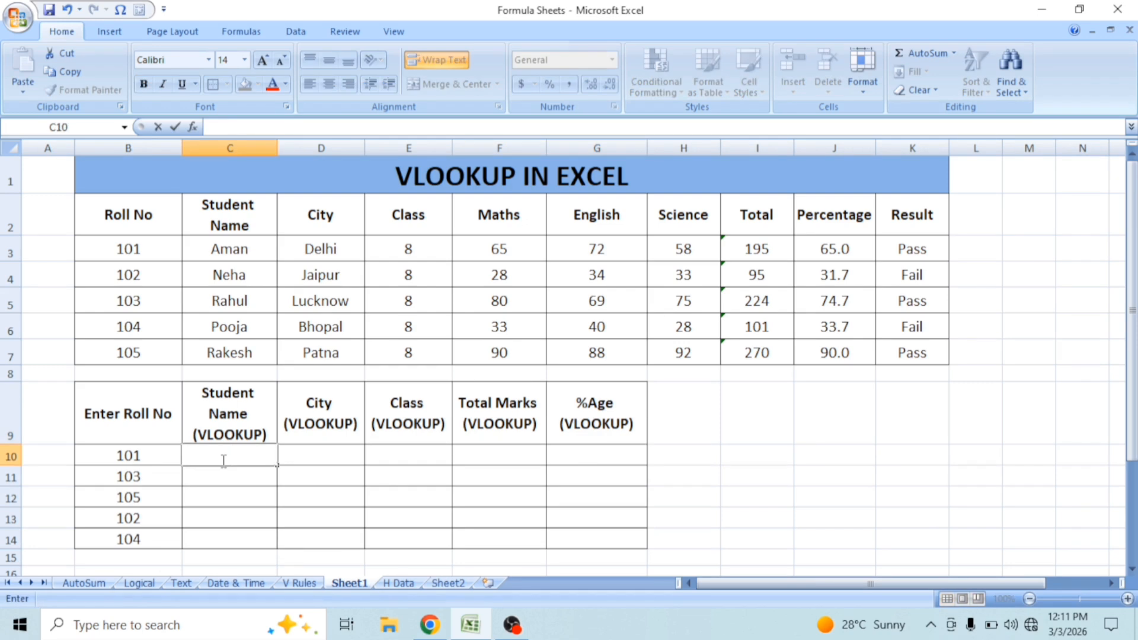
{"action": "type", "text": "=VL"}
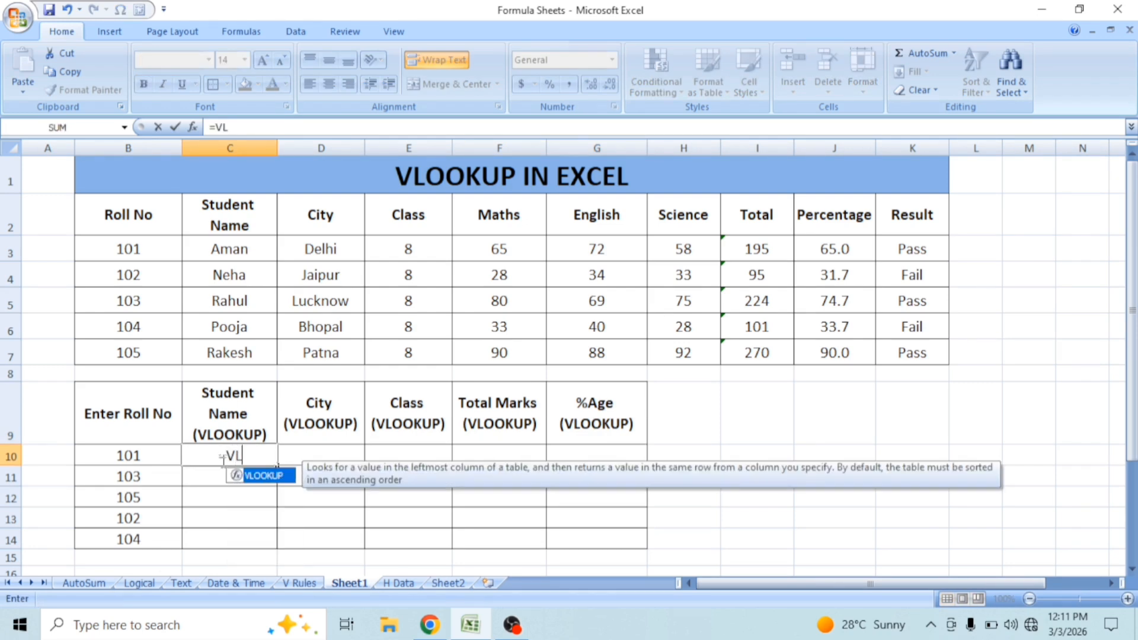
{"action": "type", "text": "OOK"}
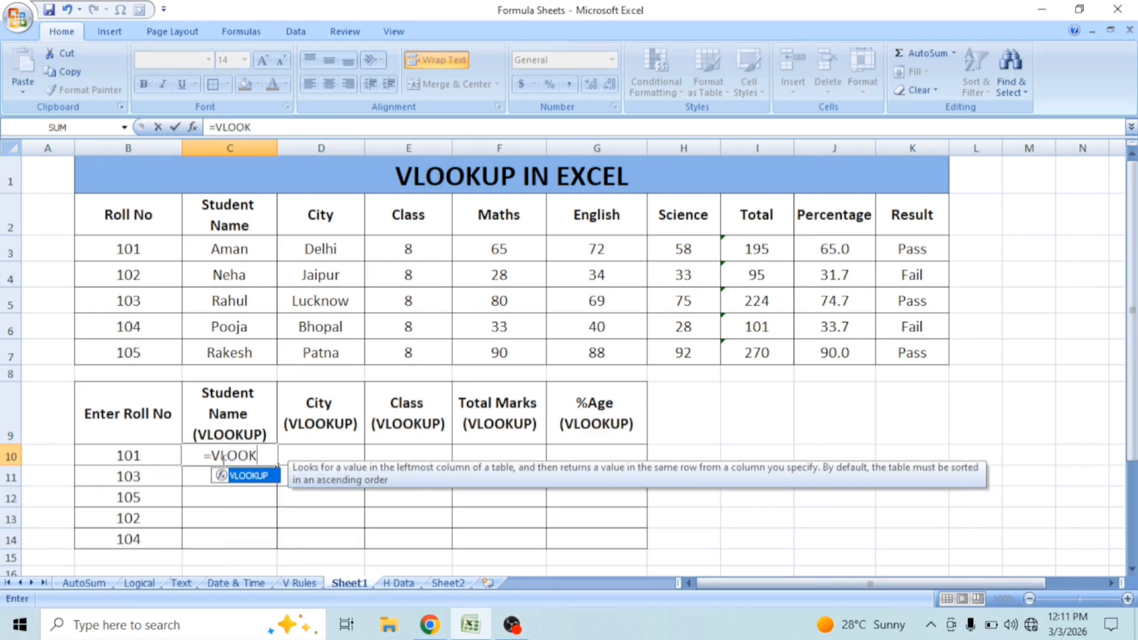
{"action": "type", "text": "UP("}
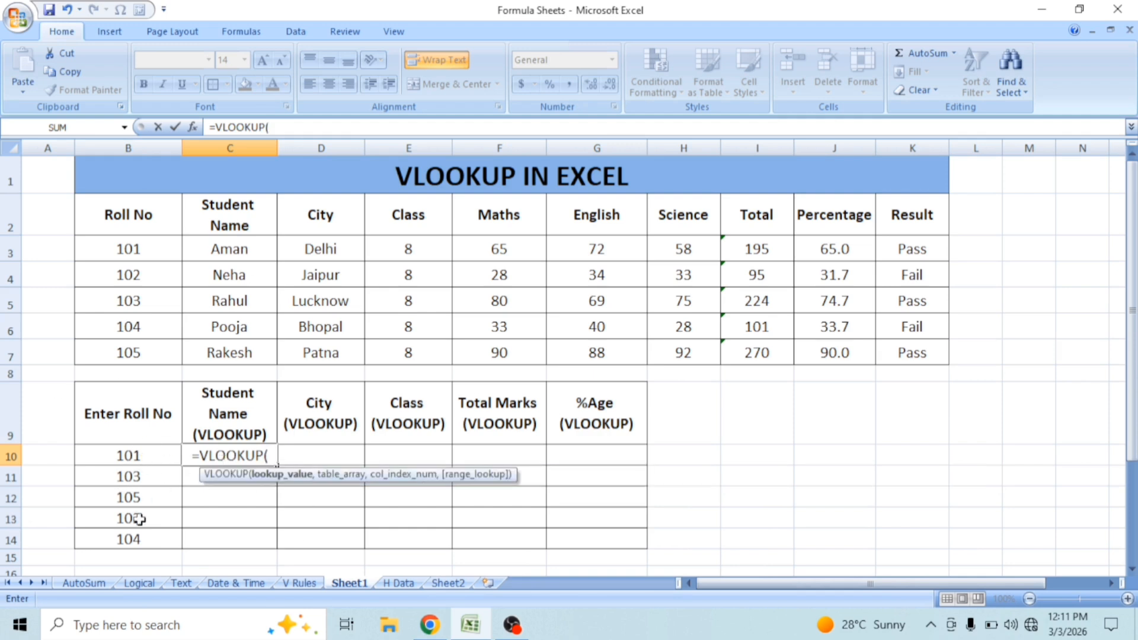
{"action": "left_click", "coordinate": [140, 460]}
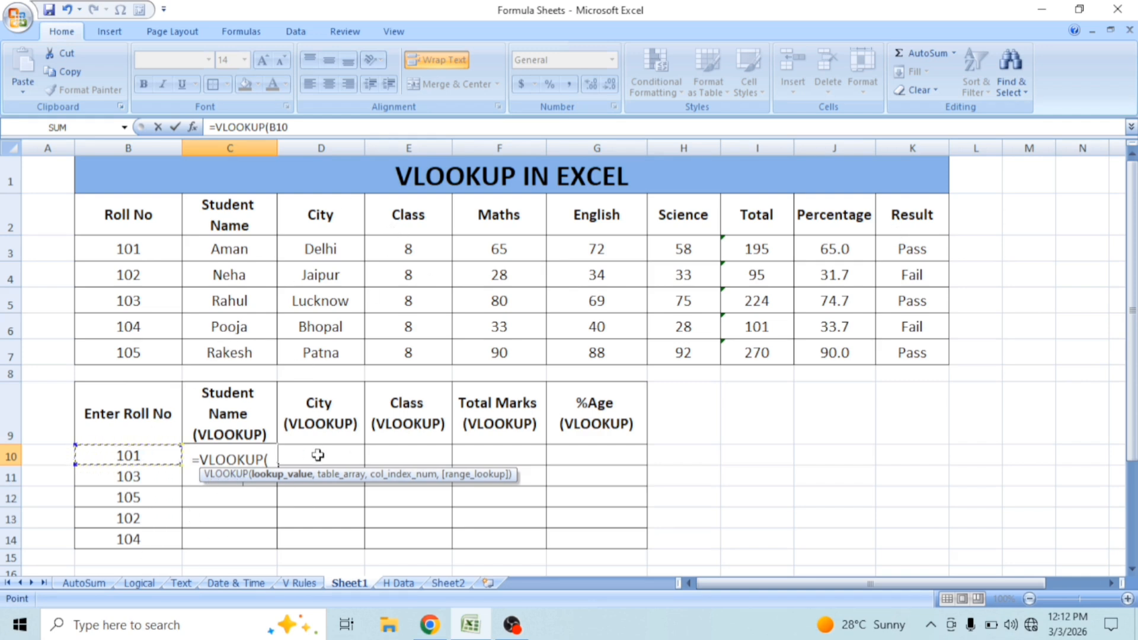
{"action": "type", "text": ","}
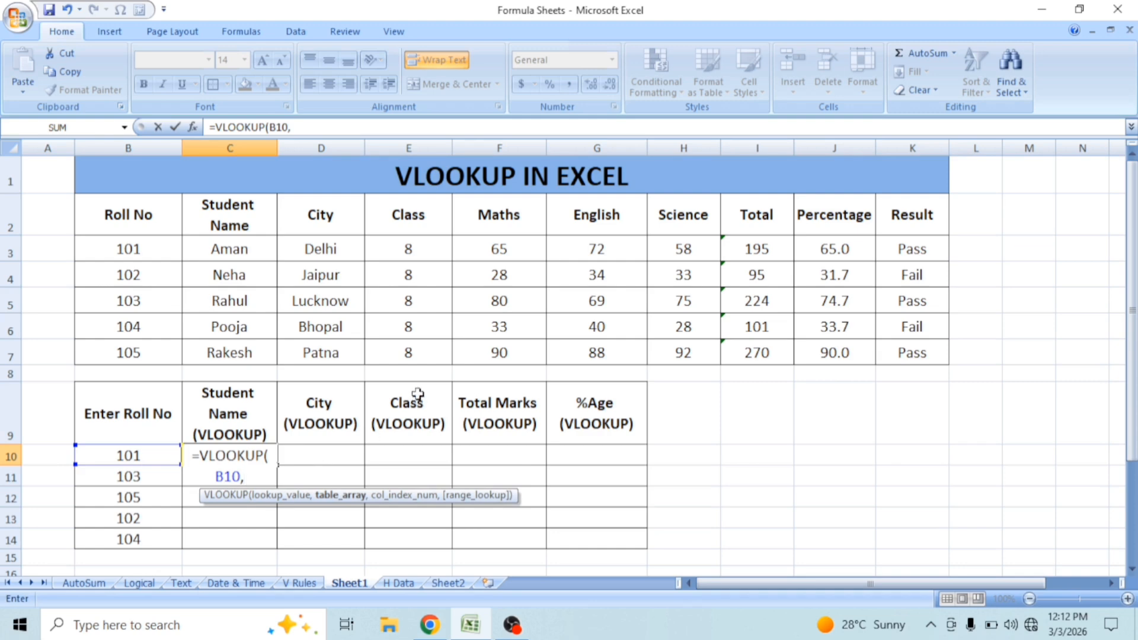
{"action": "left_click_drag", "start_coordinate": [138, 210], "coordinate": [937, 355]}
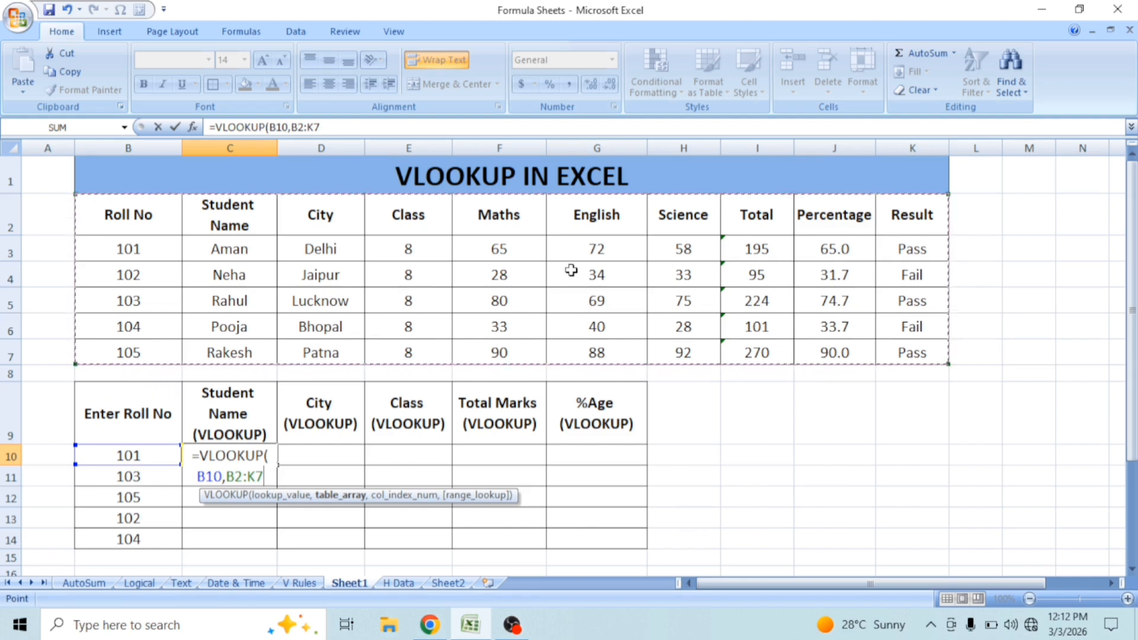
{"action": "key", "text": "F4"}
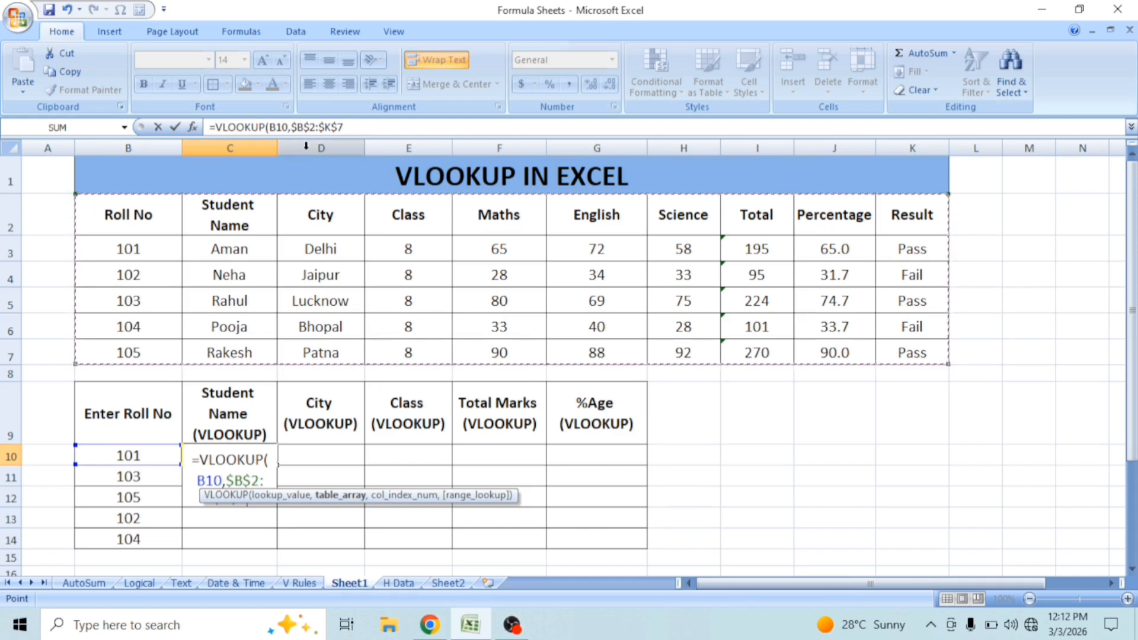
Complete the C10 VLOOKUP formula with column index 2 and FALSE for an exact match.
{"action": "left_click", "coordinate": [303, 127]}
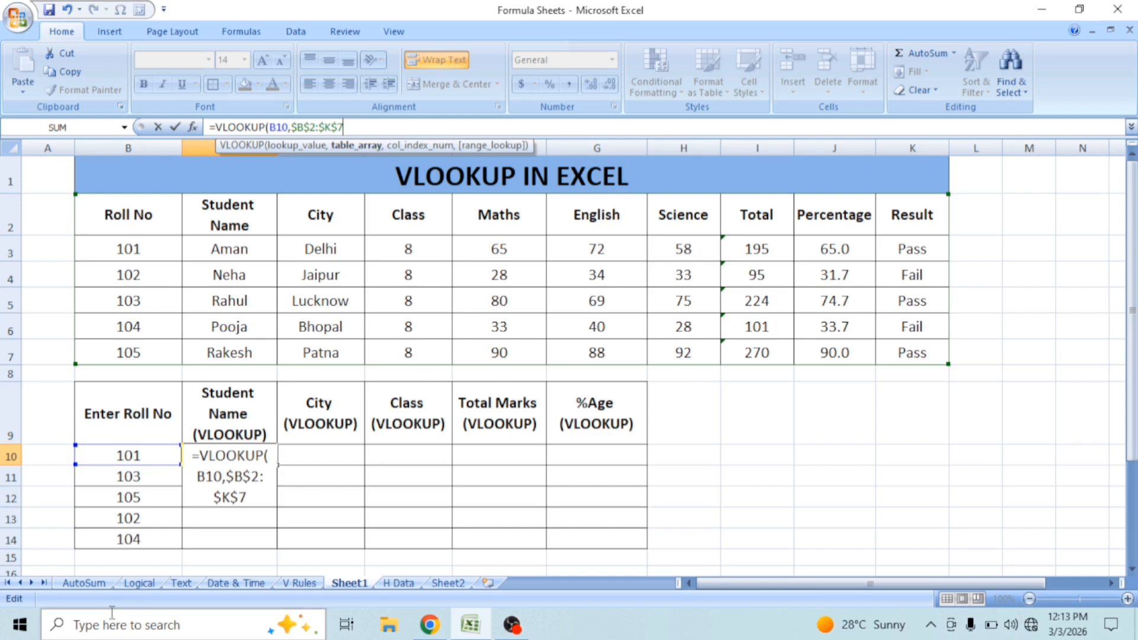
{"action": "type", "text": ",)"}
{"action": "left_click", "coordinate": [349, 127]}
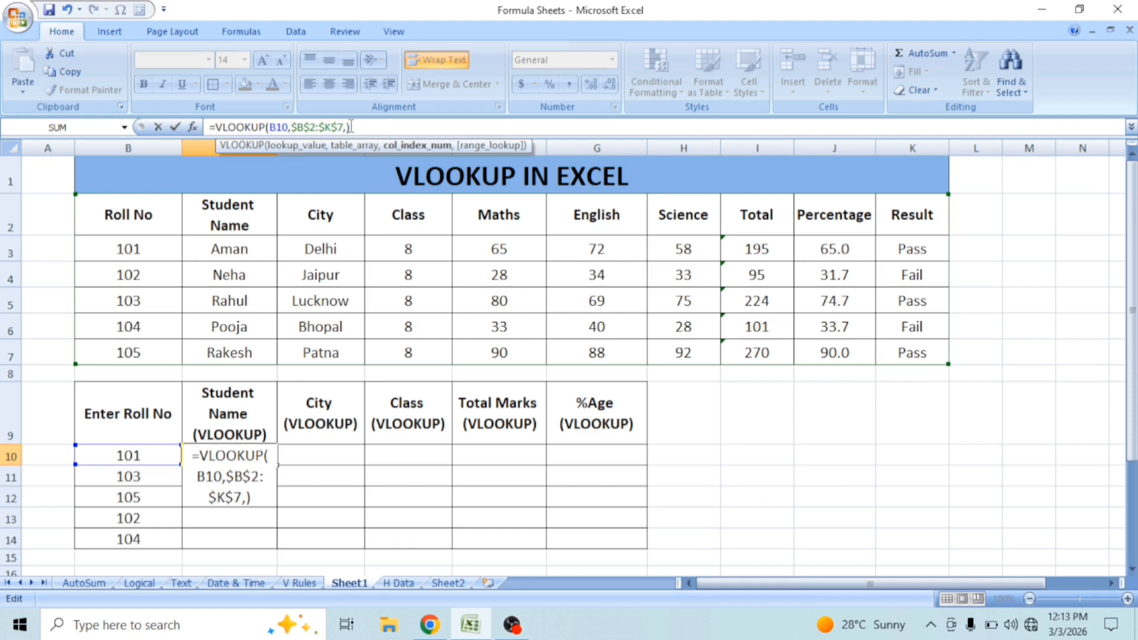
{"action": "type", "text": "2"}
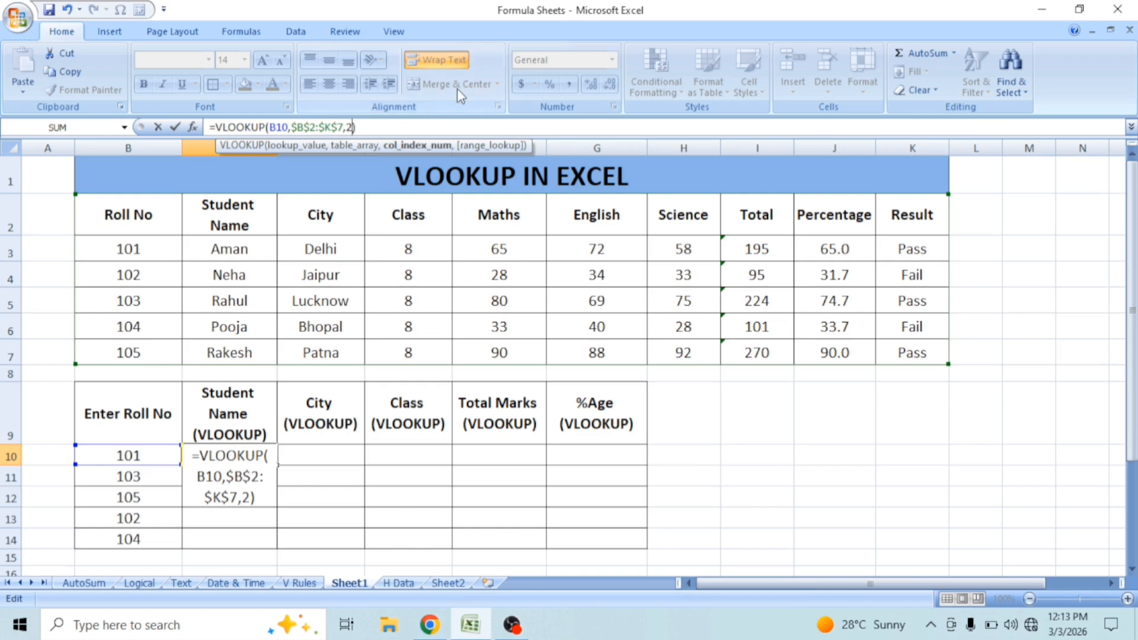
{"action": "type", "text": ",FALSE"}
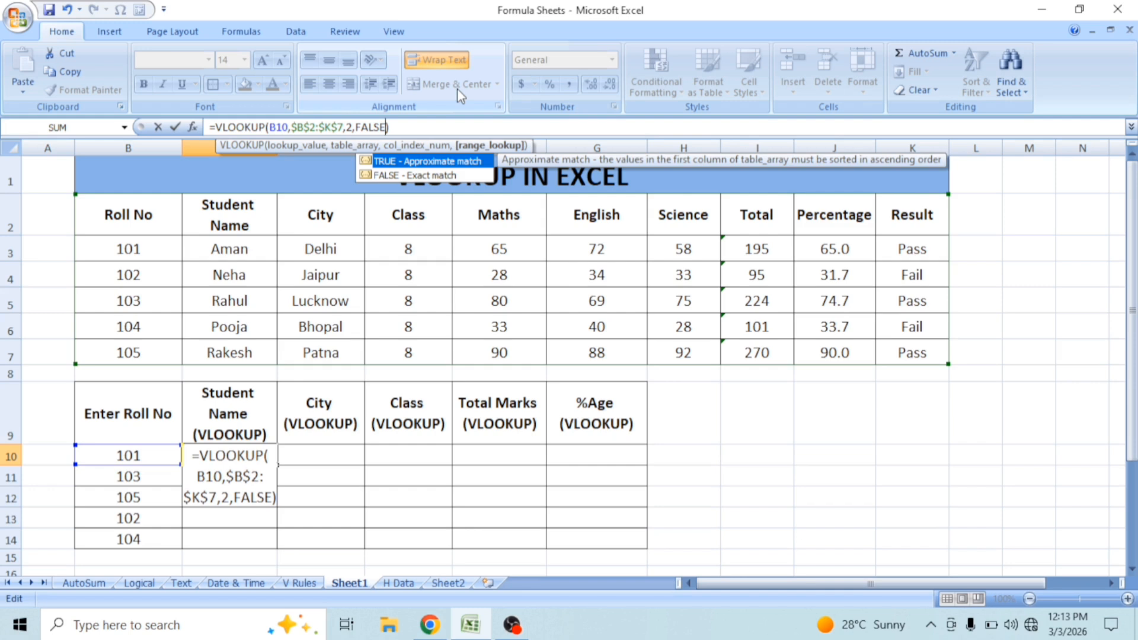
{"action": "key", "text": "Return"}
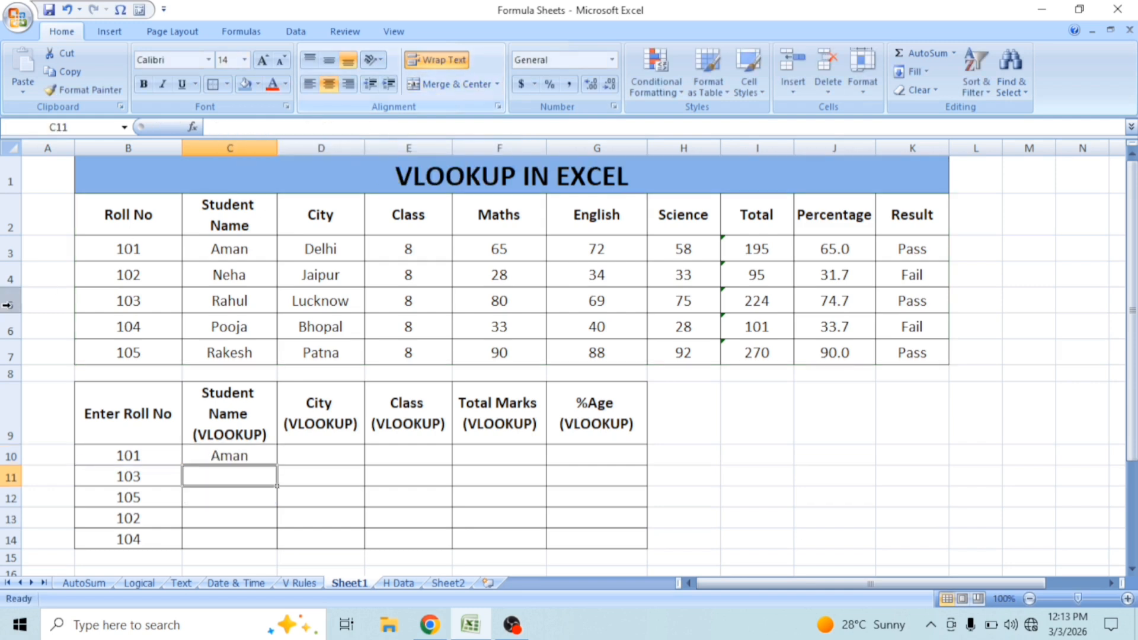
Check C10 against the source name in C3, and try filling its VLOOKUP formula across to G10.
{"action": "left_click", "coordinate": [261, 453]}
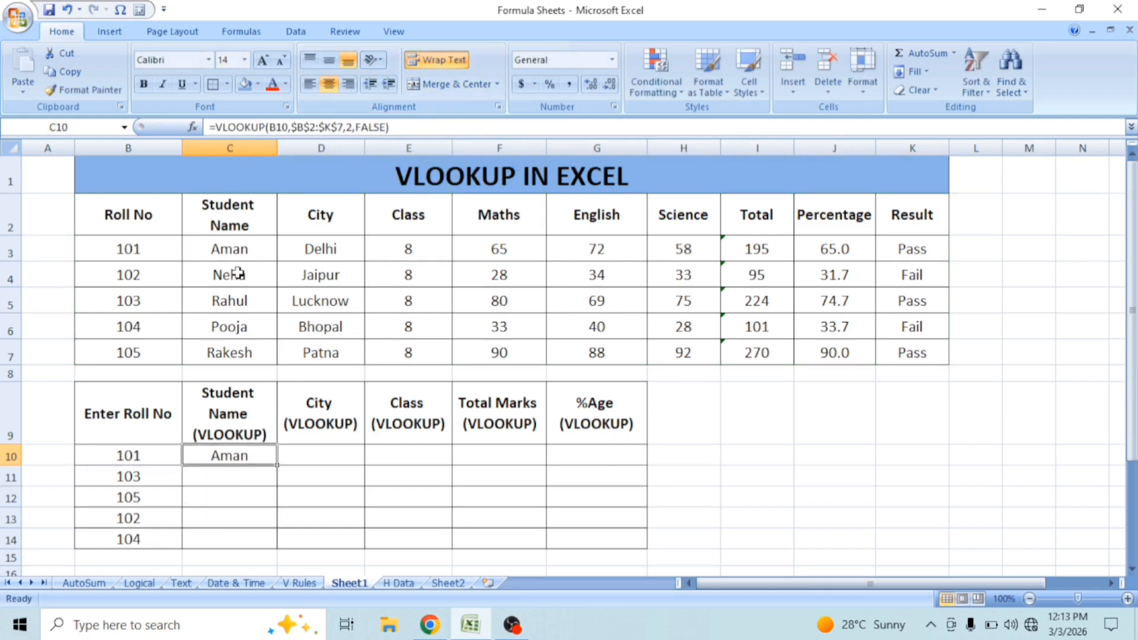
{"action": "left_click", "coordinate": [232, 247]}
{"action": "left_click", "coordinate": [227, 456]}
{"action": "left_click_drag", "start_coordinate": [277, 465], "coordinate": [594, 487]}
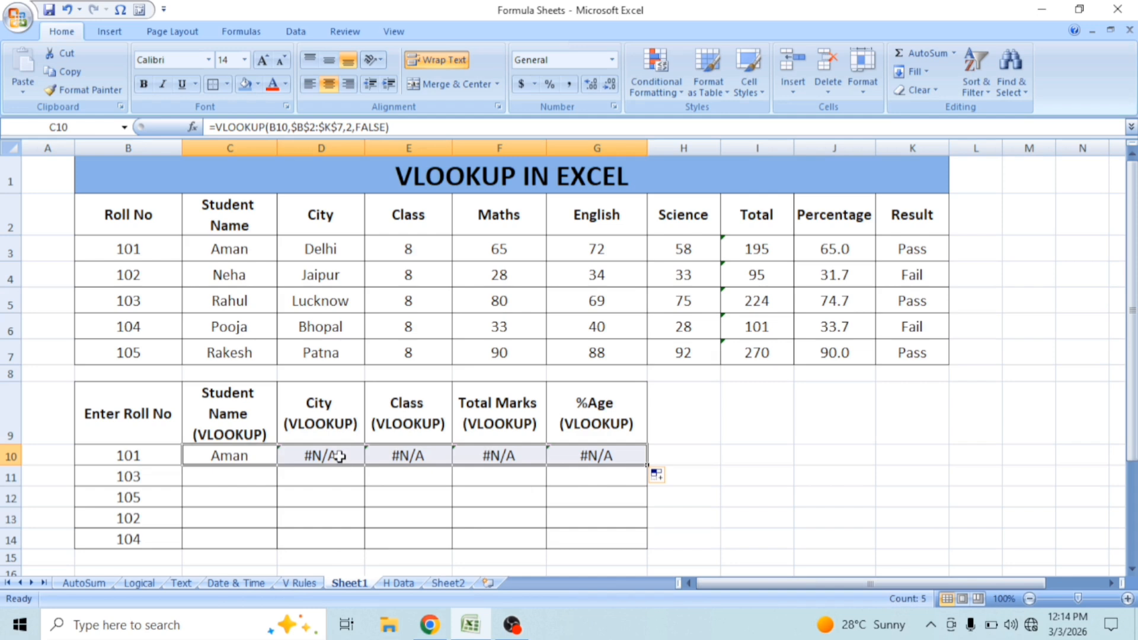
Inspect the copied formula in D10 and compare roll number 101 in B10 with the source table to trace the lookup reference.
{"action": "left_click", "coordinate": [339, 456]}
{"action": "left_click", "coordinate": [123, 453]}
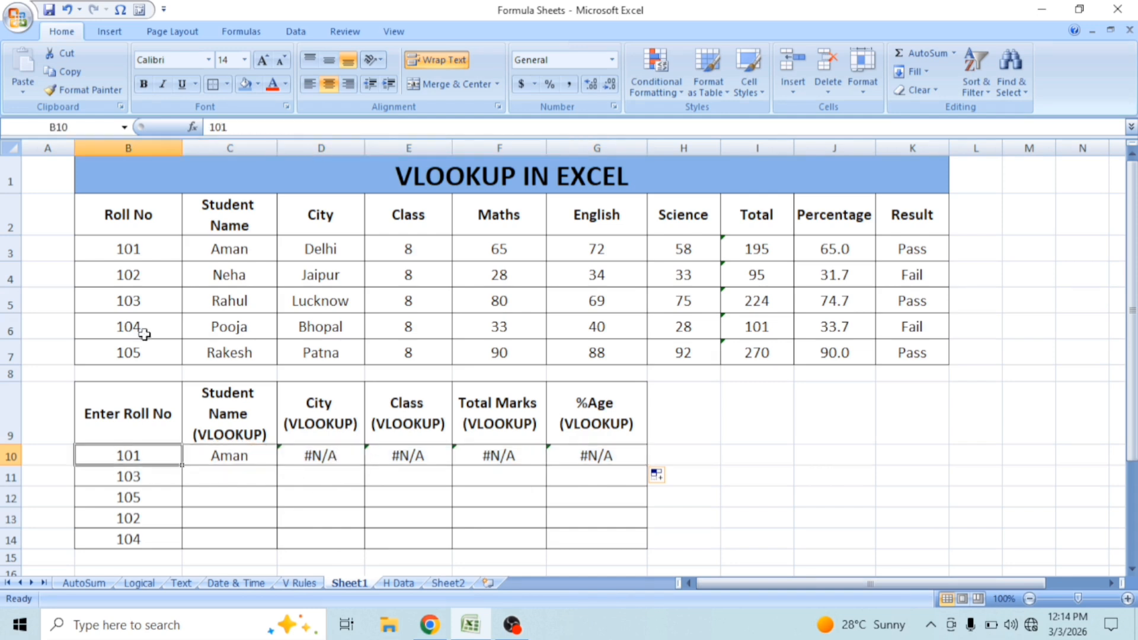
{"action": "left_click", "coordinate": [142, 255]}
{"action": "left_click", "coordinate": [123, 460]}
{"action": "left_click", "coordinate": [142, 243]}
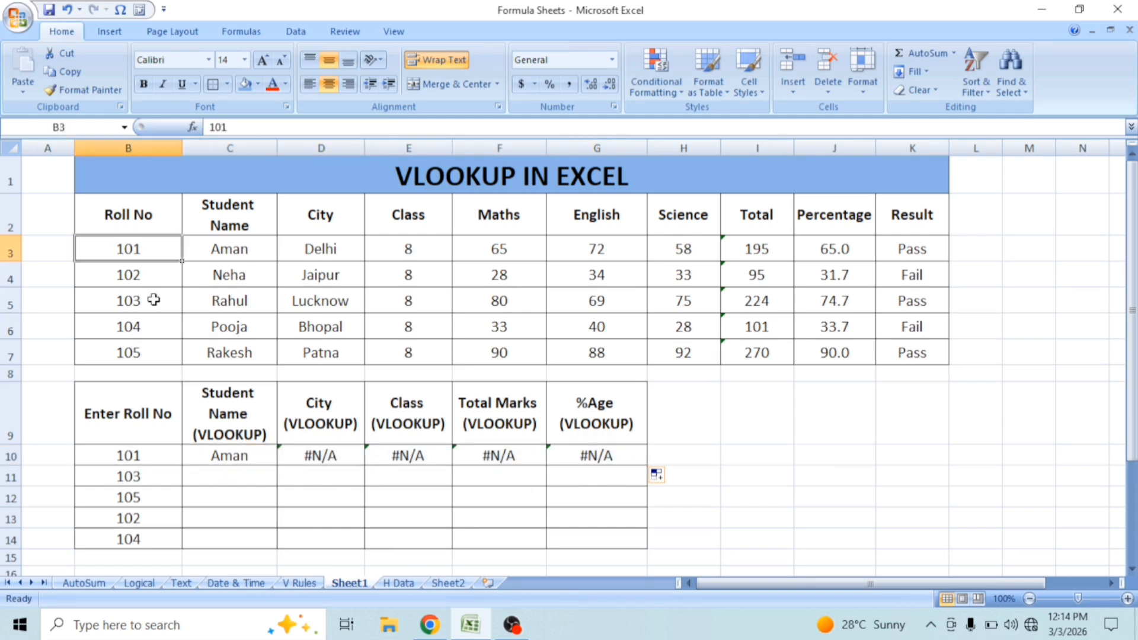
{"action": "double_click", "coordinate": [314, 456]}
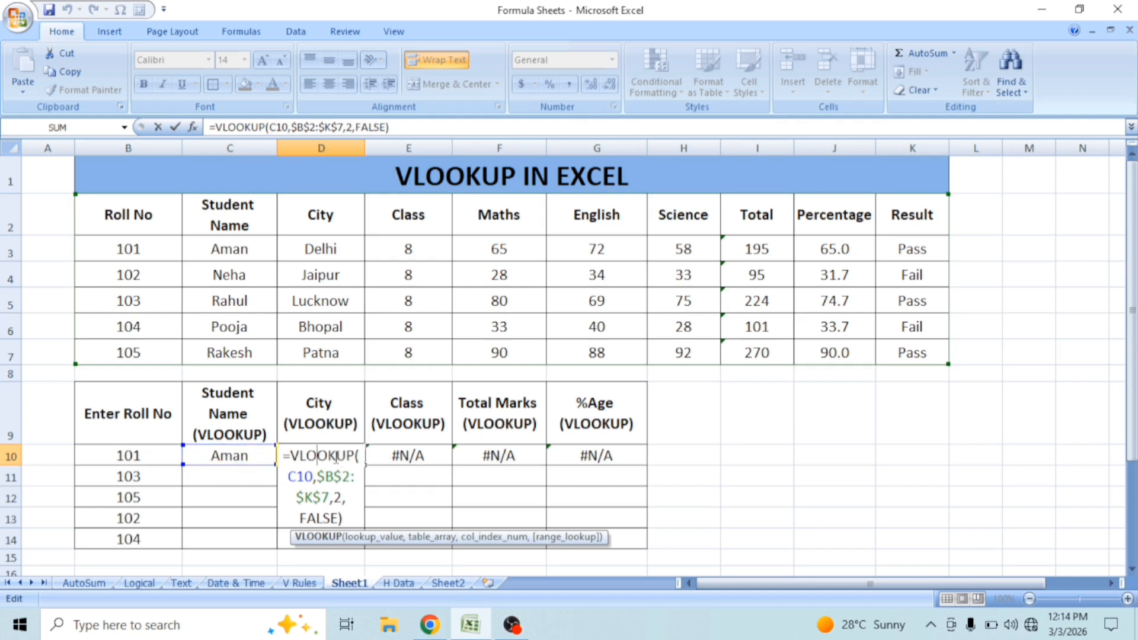
{"action": "key", "text": "Escape"}
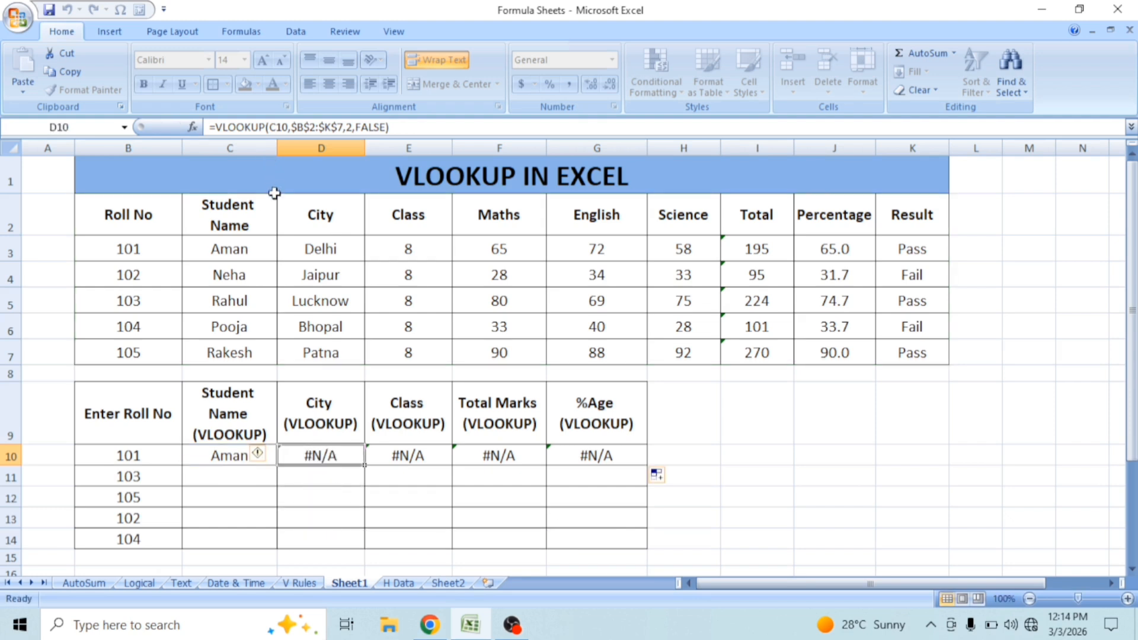
Make the lookup value in the C10 formula absolute as $B$10.
{"action": "left_click", "coordinate": [233, 457]}
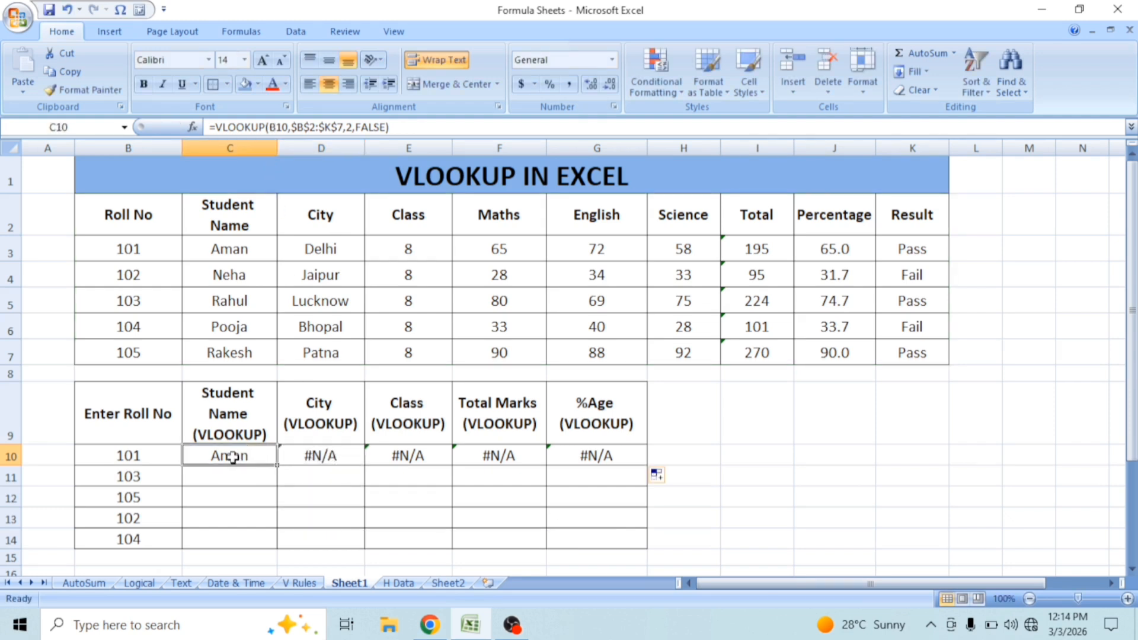
{"action": "left_click", "coordinate": [277, 128]}
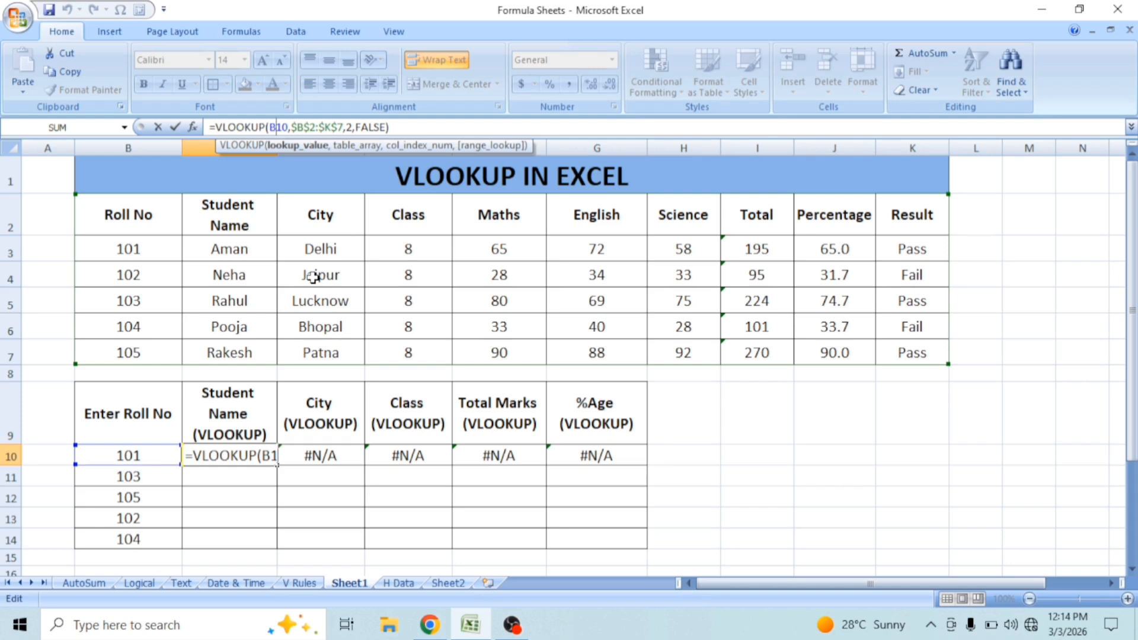
{"action": "key", "text": "F4"}
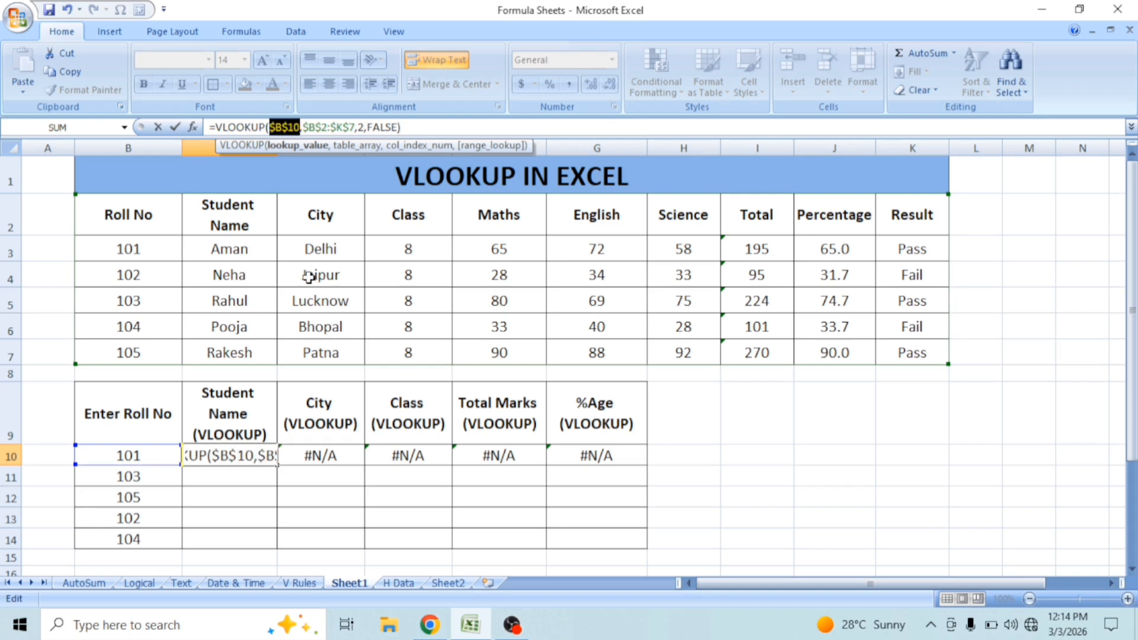
{"action": "key", "text": "Return"}
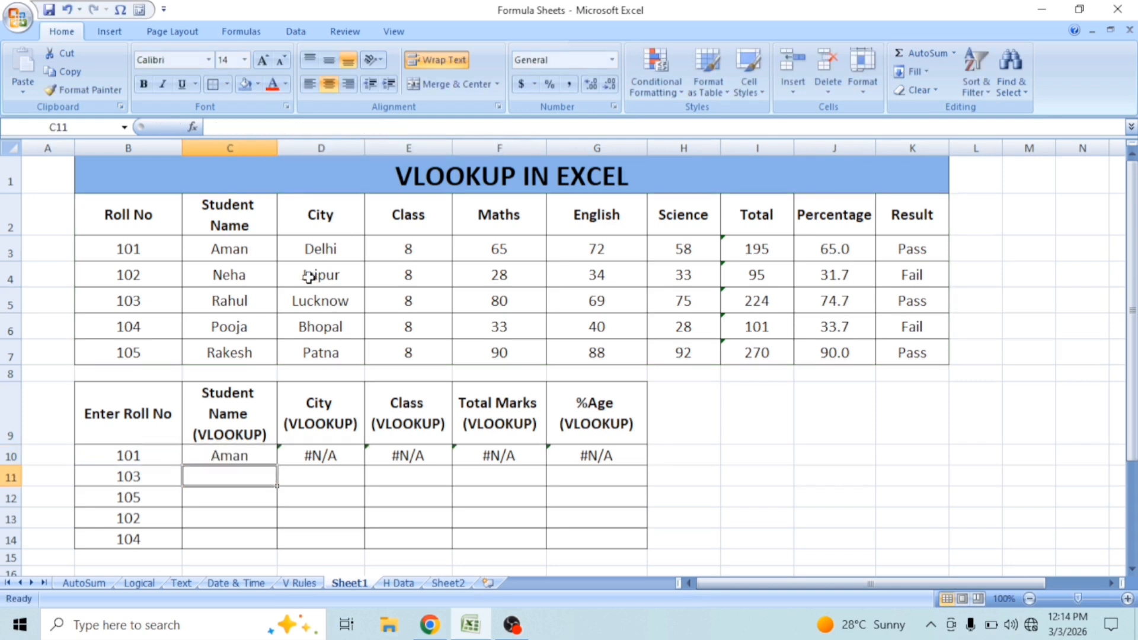
Copy the C10 VLOOKUP formula into the City, Class, Total Marks and %Age cells, D10:G10.
{"action": "left_click", "coordinate": [255, 457]}
{"action": "key", "text": "ctrl+c"}
{"action": "key", "text": "Right"}
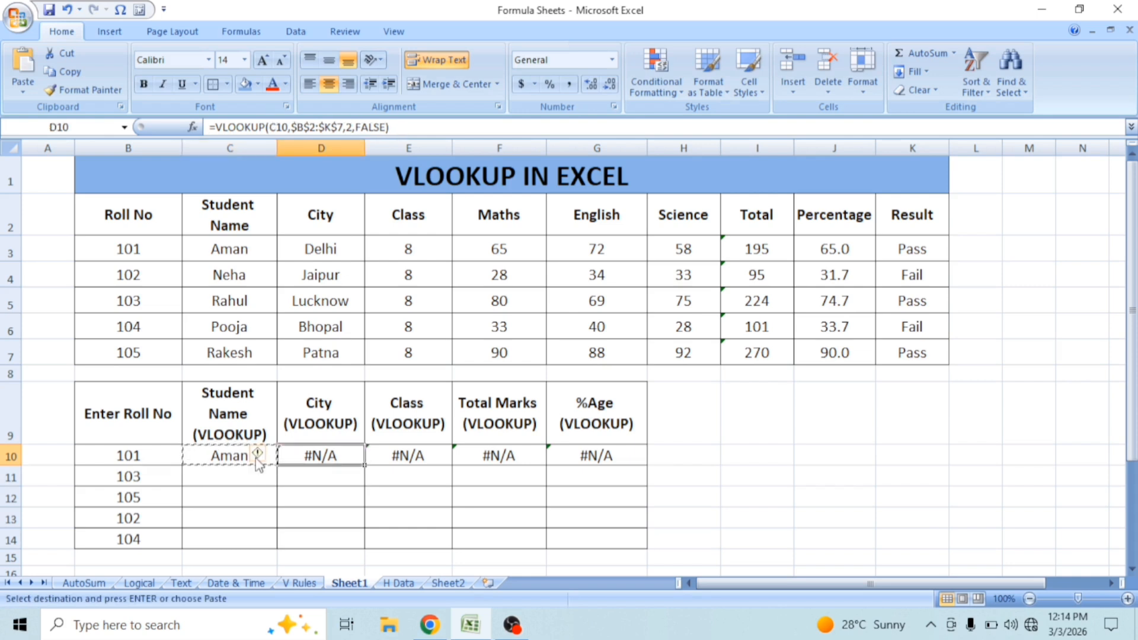
{"action": "key", "text": "shift+Right"}
{"action": "key", "text": "shift+Right"}
{"action": "key", "text": "shift+Right"}
{"action": "key", "text": "Return"}
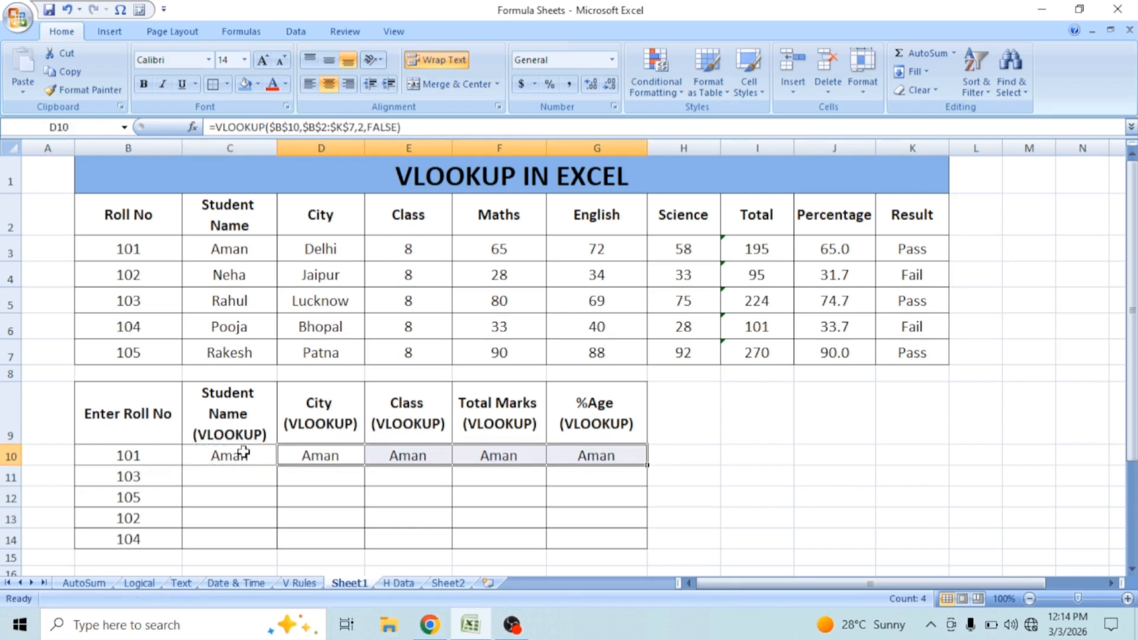
{"action": "left_click", "coordinate": [320, 454]}
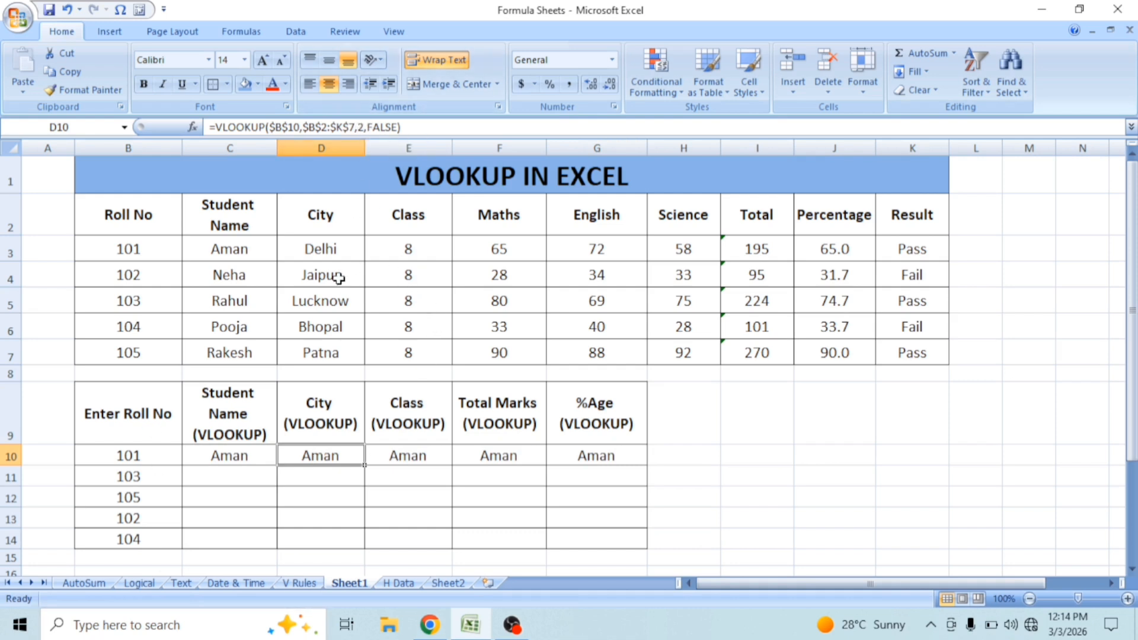
Number the source table's columns from 1 to 10 in row 8, from B8 under Roll No to K8 under Result.
{"action": "left_click", "coordinate": [131, 375]}
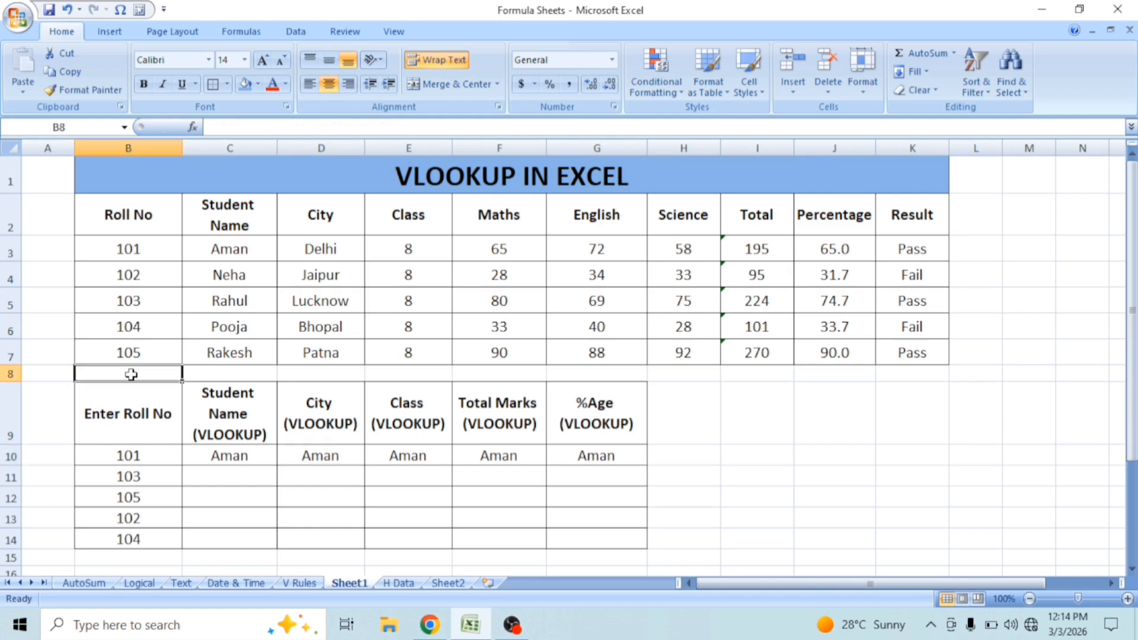
{"action": "type", "text": "1"}
{"action": "key", "text": "Tab"}
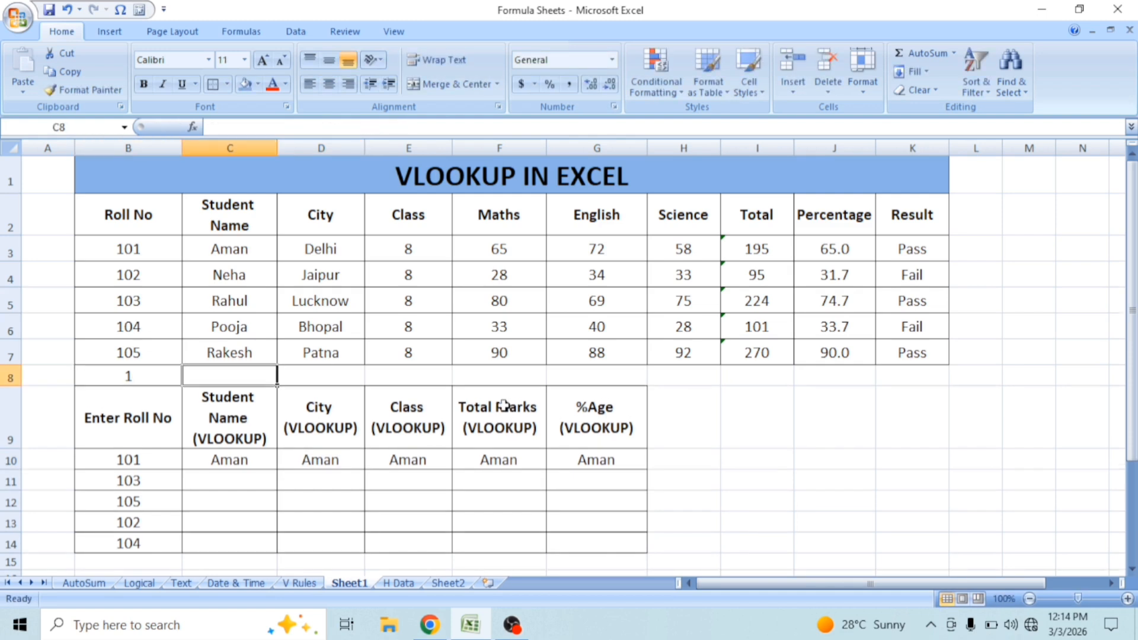
{"action": "type", "text": "2"}
{"action": "key", "text": "Tab"}
{"action": "type", "text": "3"}
{"action": "key", "text": "Tab"}
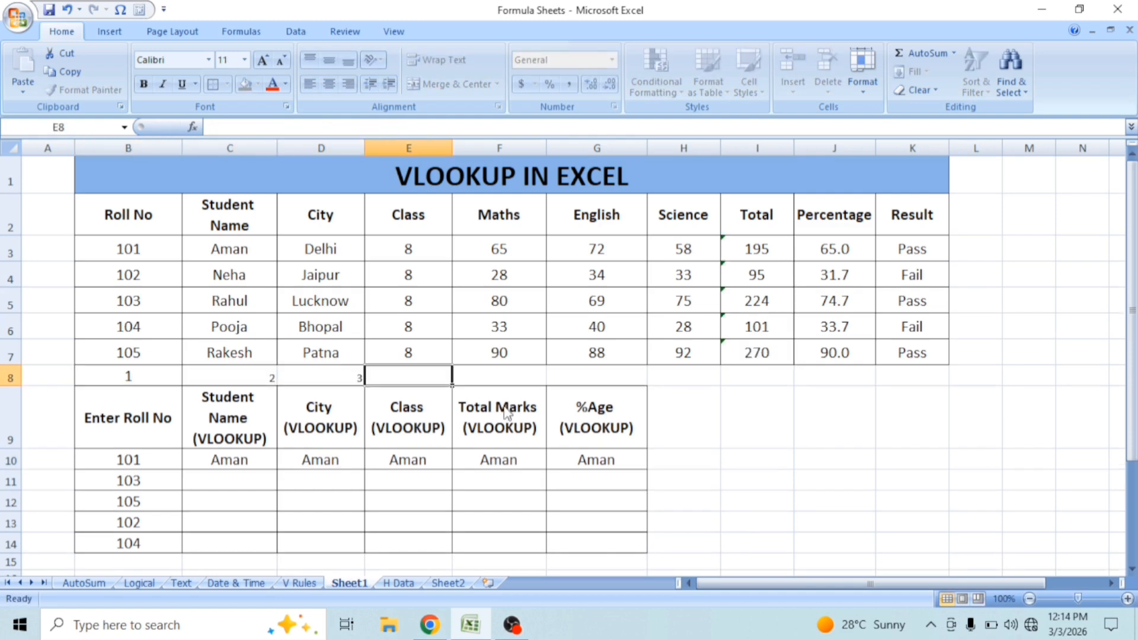
{"action": "type", "text": "4"}
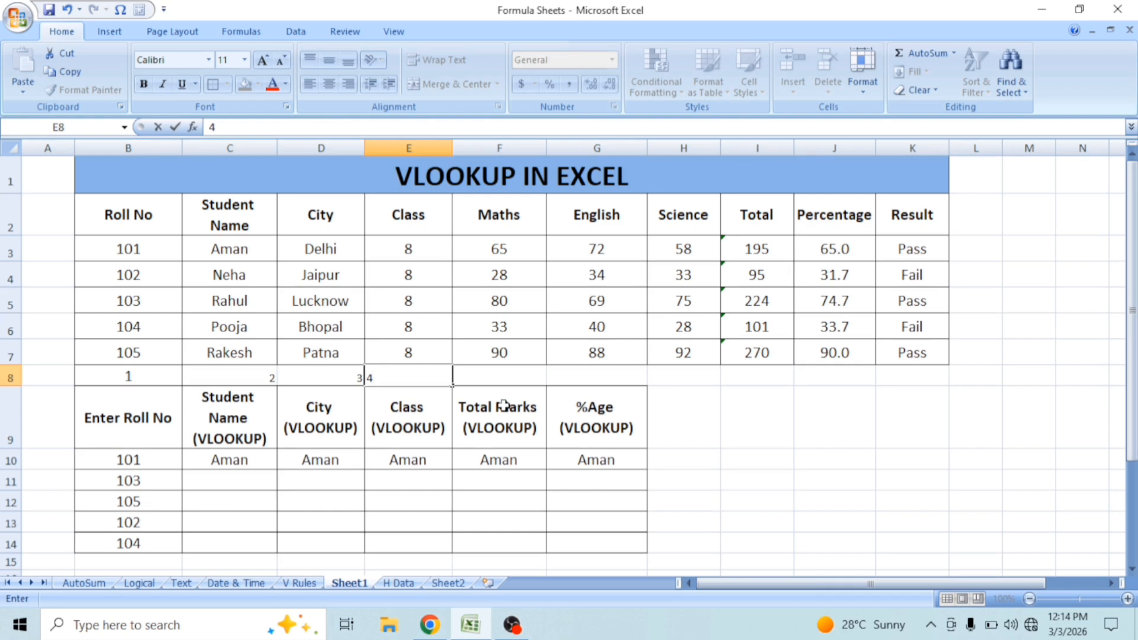
{"action": "key", "text": "Tab"}
{"action": "type", "text": "5"}
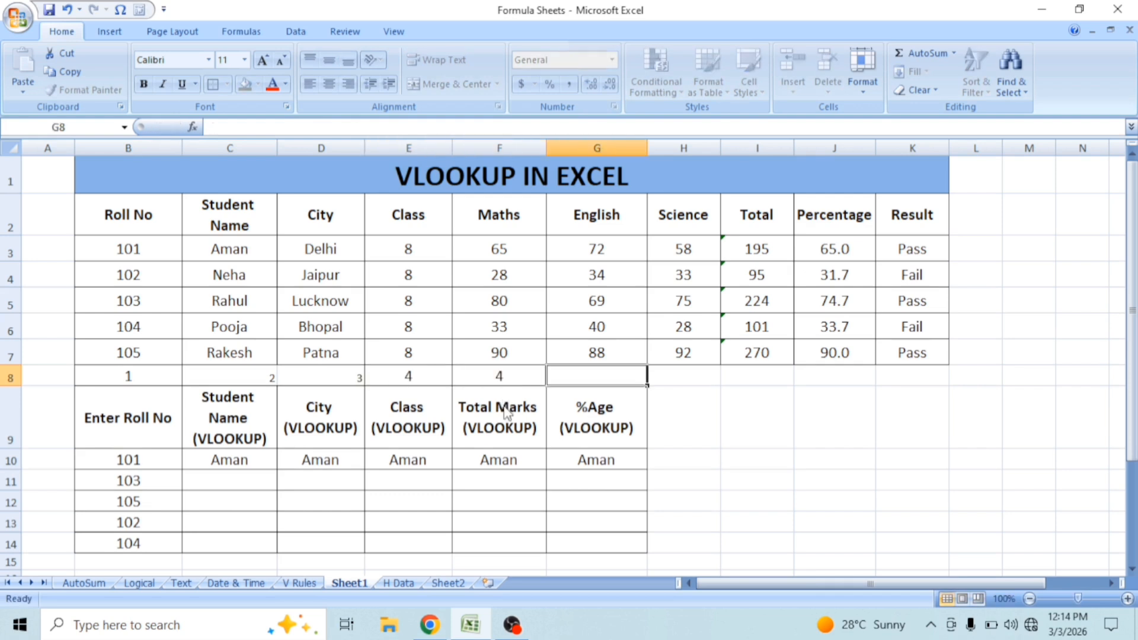
{"action": "key", "text": "Tab"}
{"action": "type", "text": "6"}
{"action": "key", "text": "Tab"}
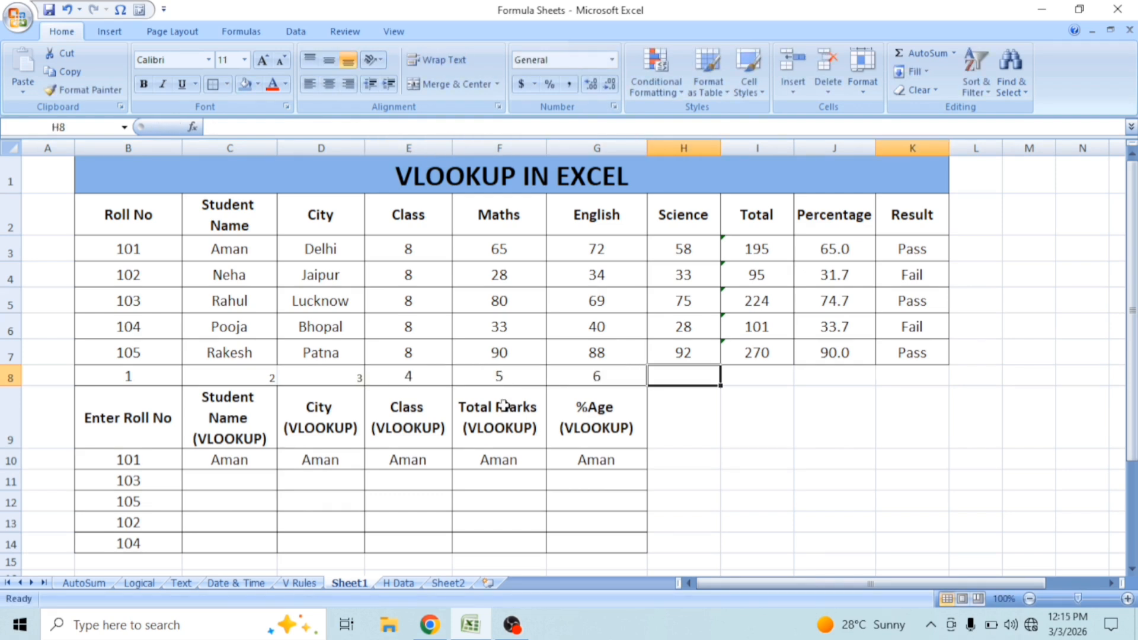
{"action": "type", "text": "7"}
{"action": "key", "text": "Tab"}
{"action": "type", "text": "8"}
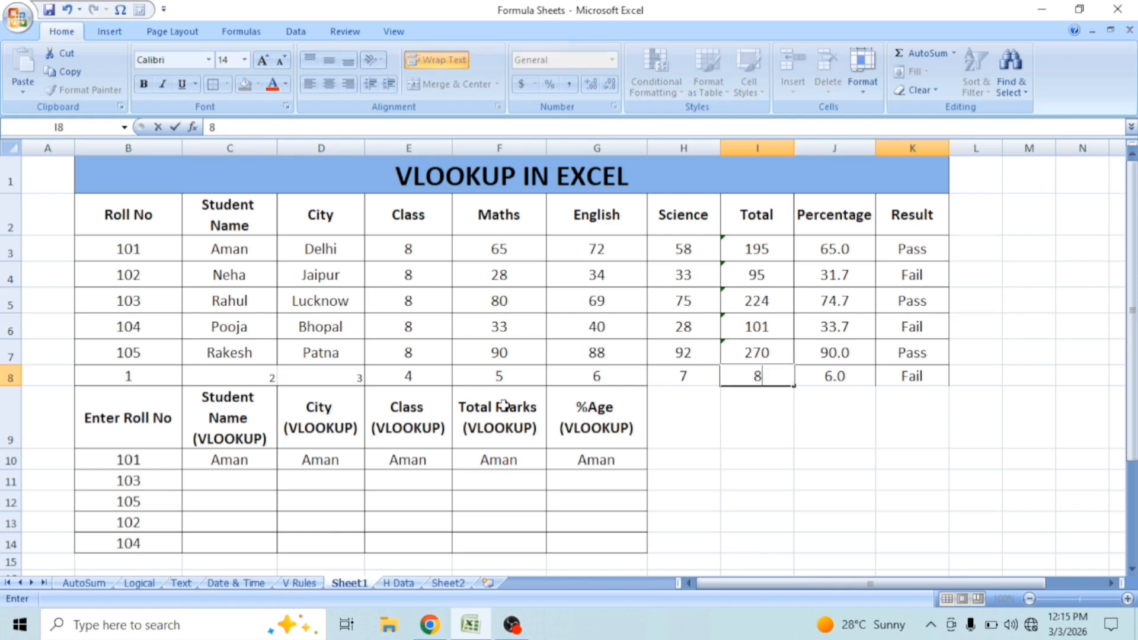
{"action": "key", "text": "Tab"}
{"action": "type", "text": "9"}
{"action": "key", "text": "Tab"}
{"action": "type", "text": "10"}
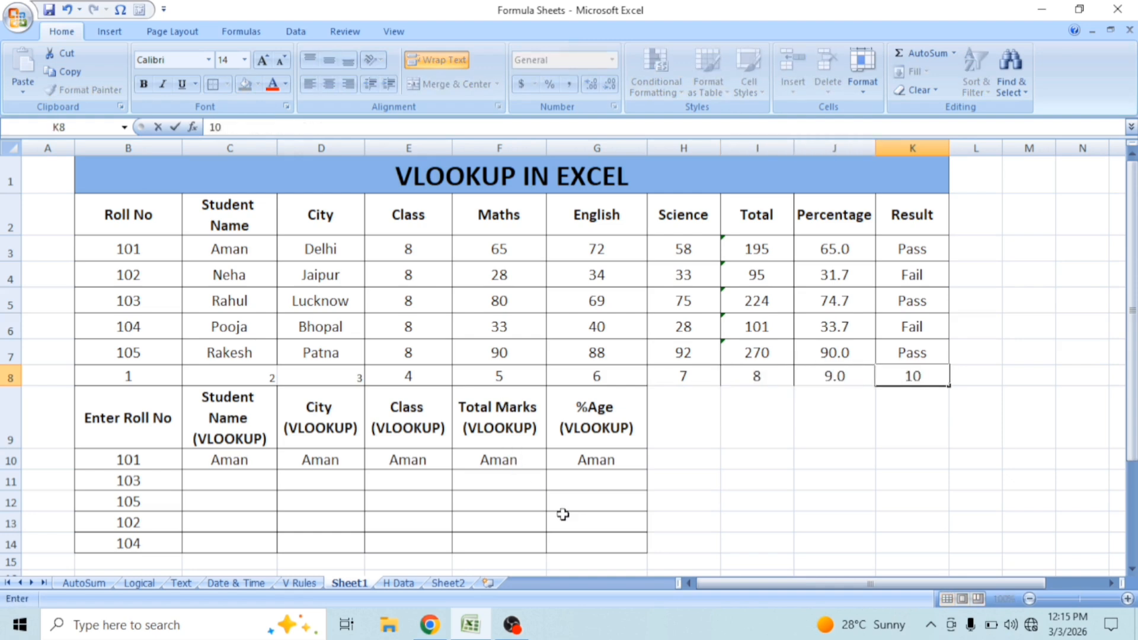
{"action": "key", "text": "Return"}
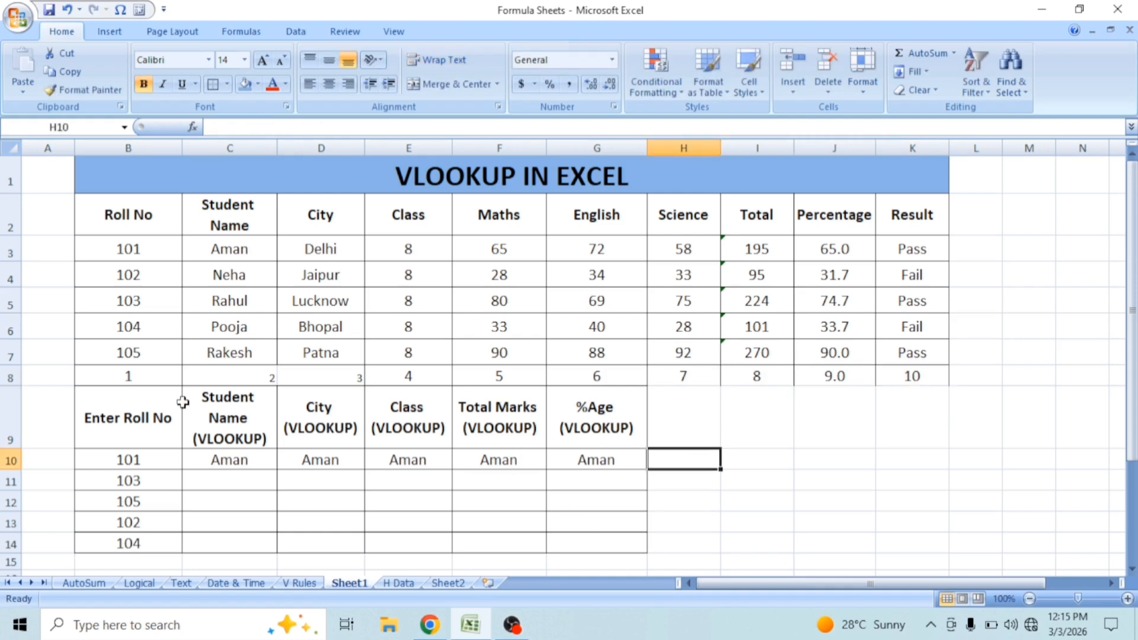
Set the column index in the City VLOOKUP in D10 to 3, matching the City column's number in row 8.
{"action": "left_click", "coordinate": [117, 372]}
{"action": "left_click_drag", "start_coordinate": [117, 372], "coordinate": [522, 373]}
{"action": "left_click_drag", "start_coordinate": [171, 210], "coordinate": [931, 382]}
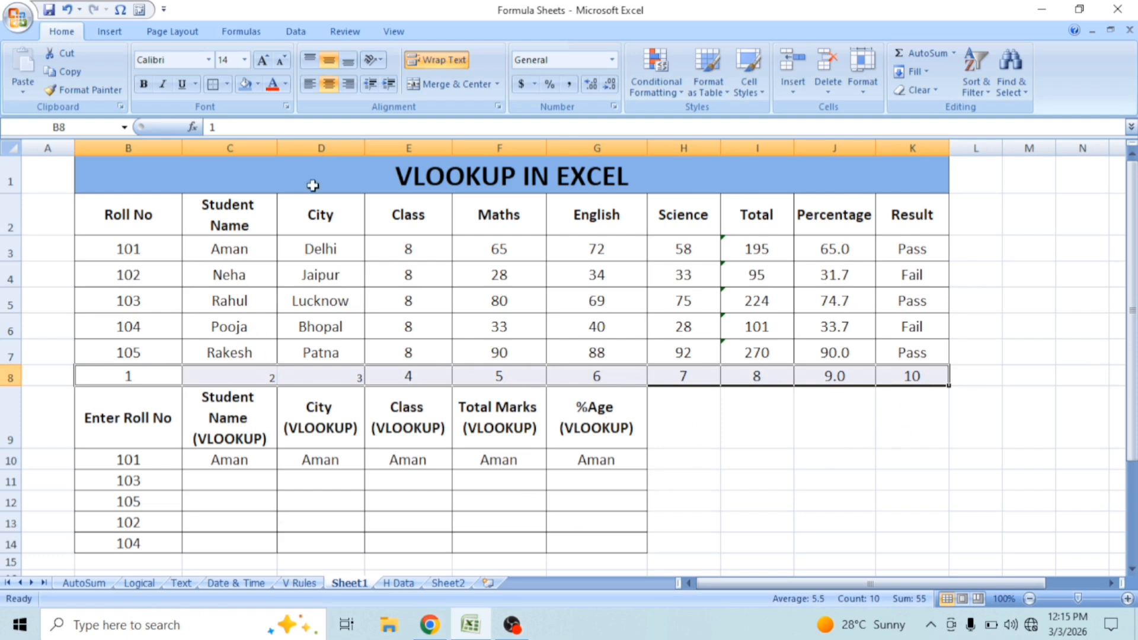
{"action": "left_click_drag", "start_coordinate": [314, 219], "coordinate": [329, 352]}
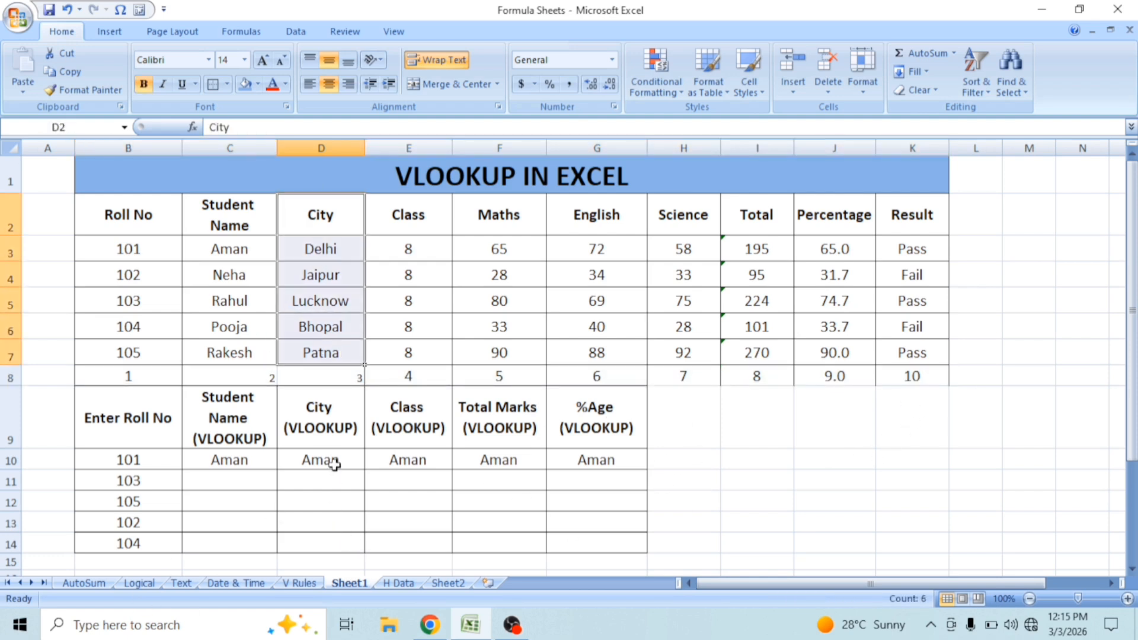
{"action": "left_click", "coordinate": [325, 383]}
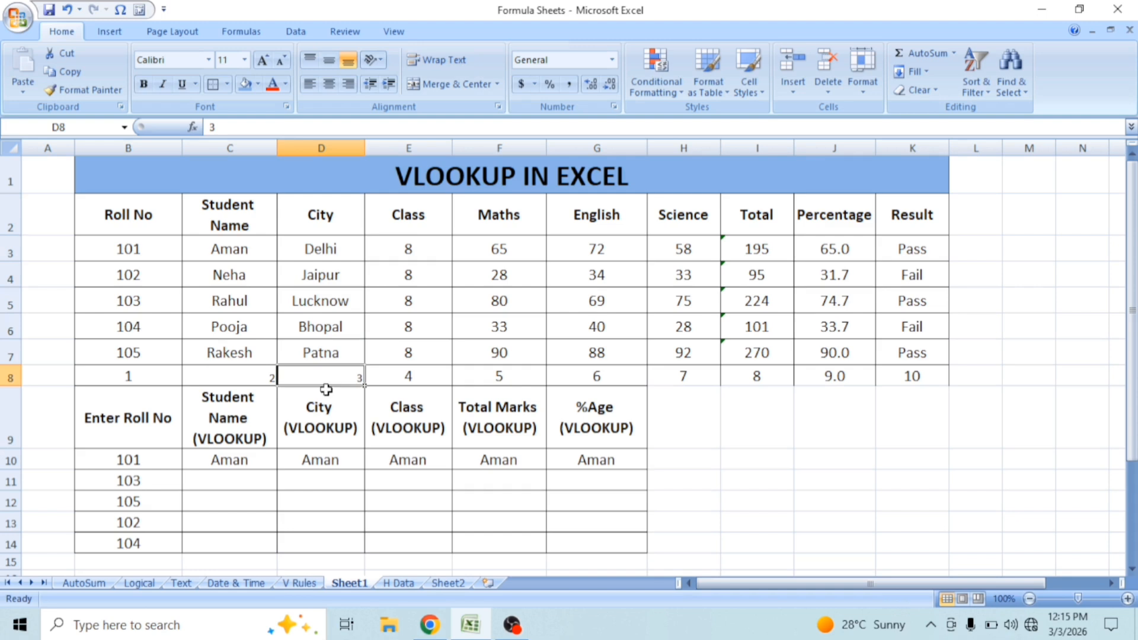
{"action": "left_click", "coordinate": [325, 460]}
{"action": "left_click", "coordinate": [364, 126]}
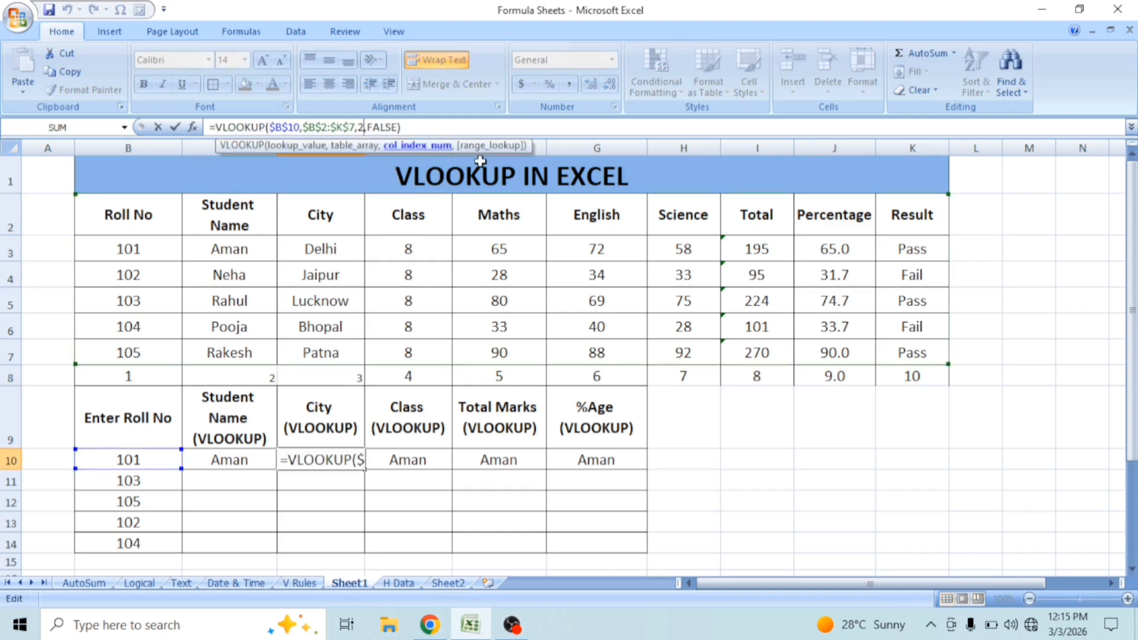
{"action": "key", "text": "BackSpace"}
{"action": "type", "text": "3"}
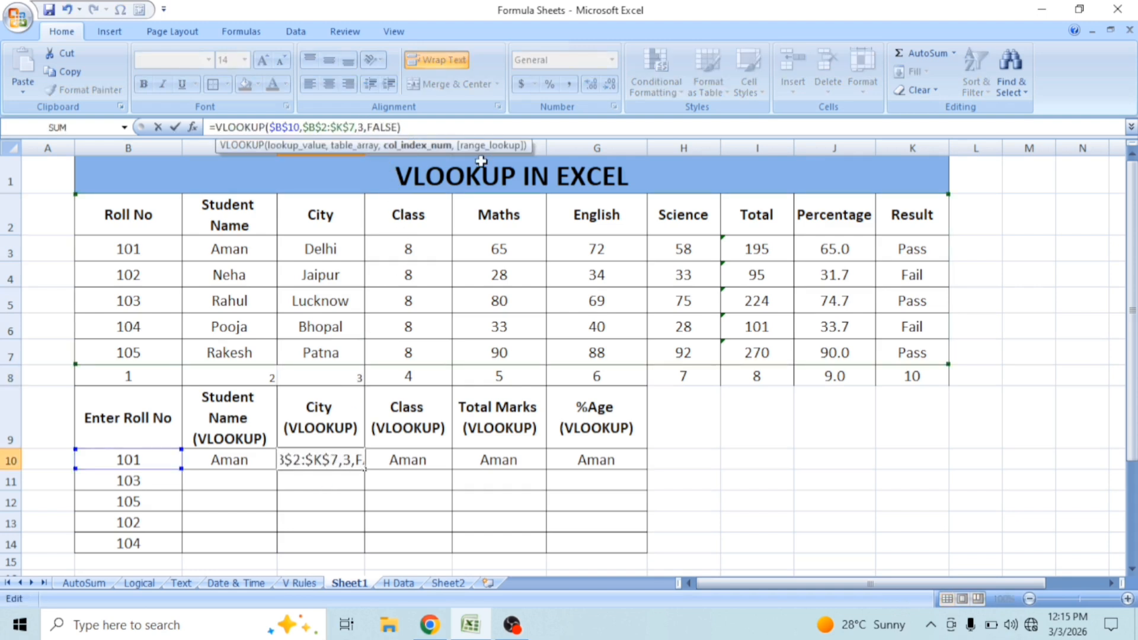
{"action": "key", "text": "Return"}
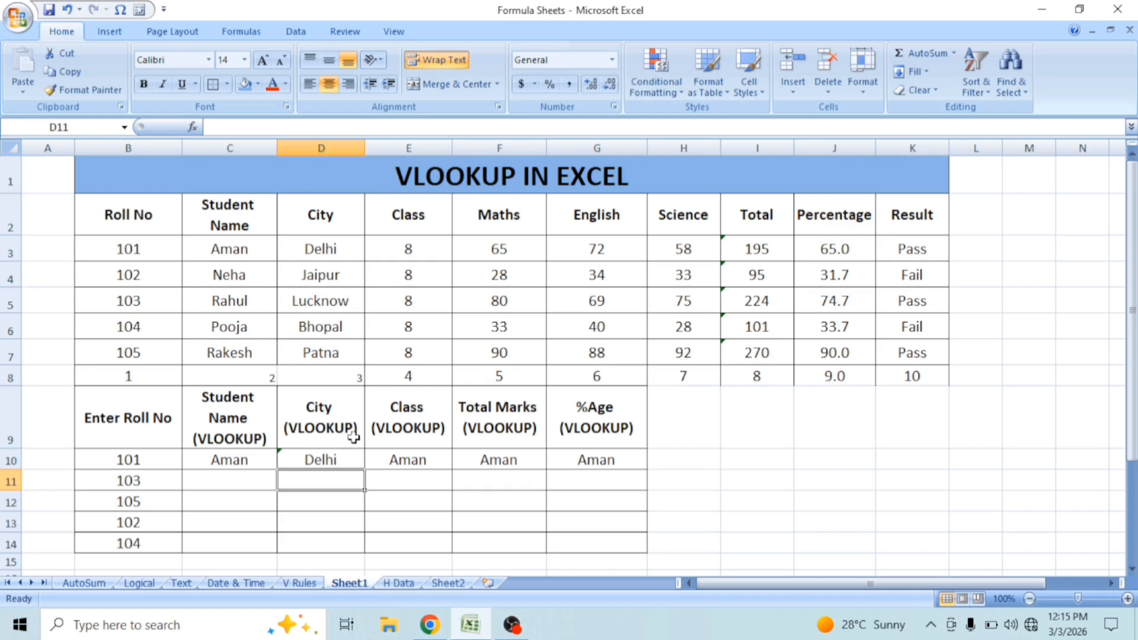
Change the column index in the Class VLOOKUP formula in E10 to 4.
{"action": "left_click", "coordinate": [409, 462]}
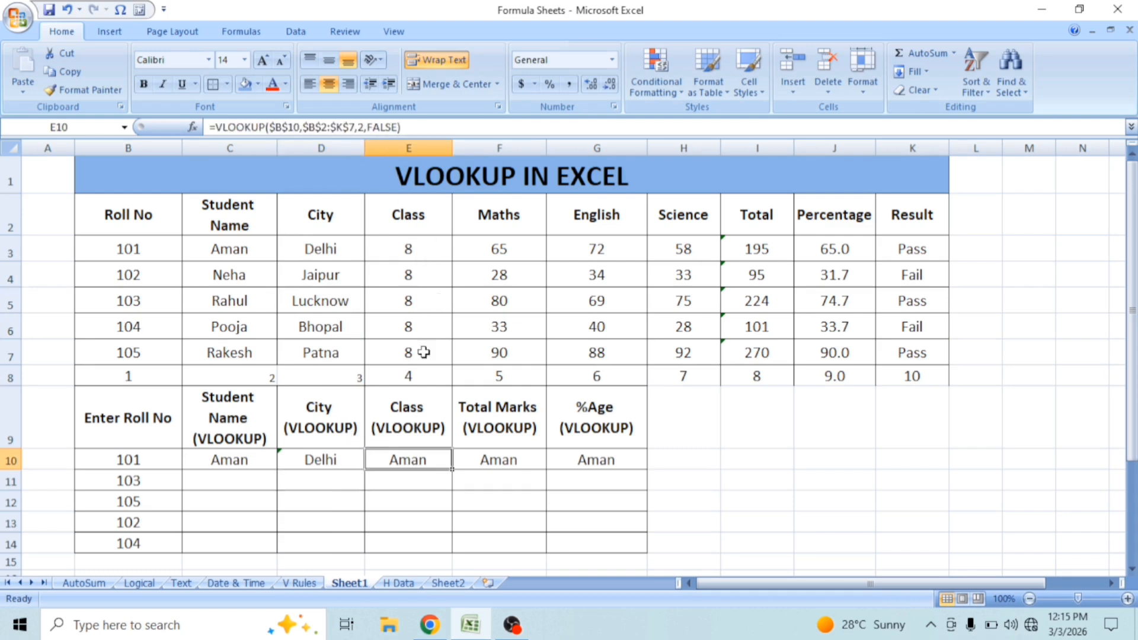
{"action": "left_click", "coordinate": [366, 127]}
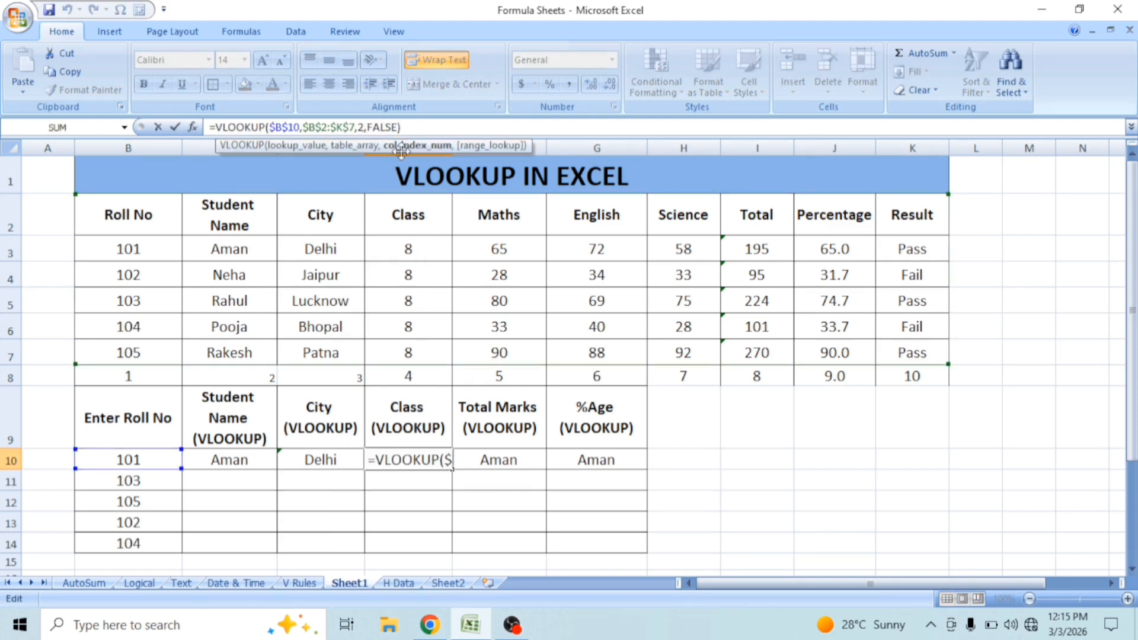
{"action": "key", "text": "BackSpace"}
{"action": "type", "text": "4"}
{"action": "key", "text": "Return"}
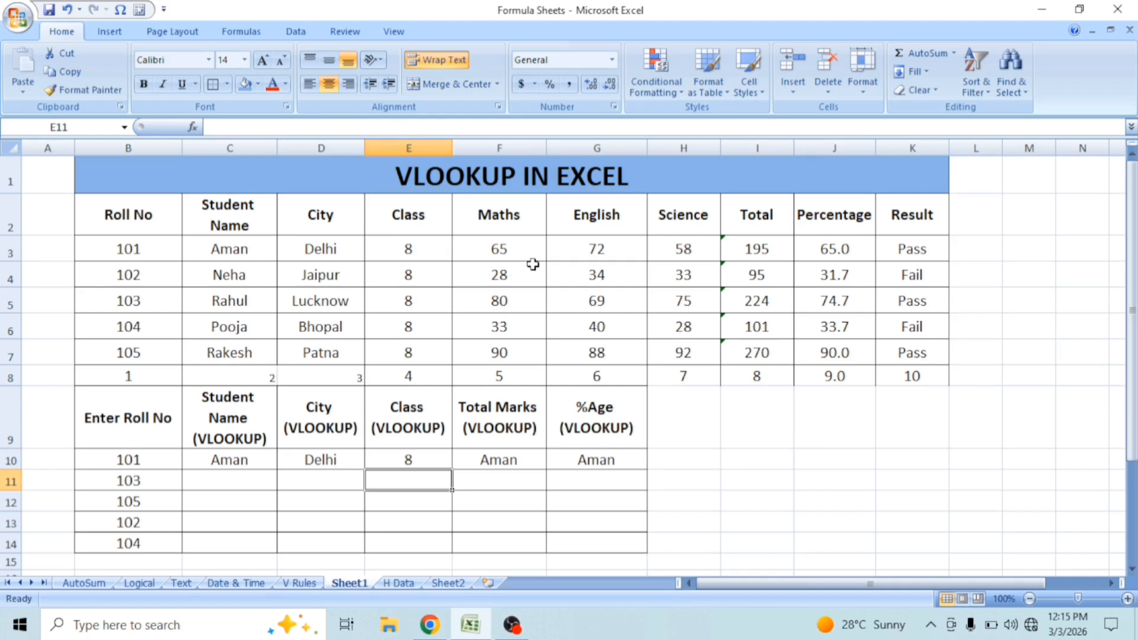
Set the column index of the Total Marks VLOOKUP in F10 to 8, as numbered under Total in row 8.
{"action": "left_click", "coordinate": [509, 461]}
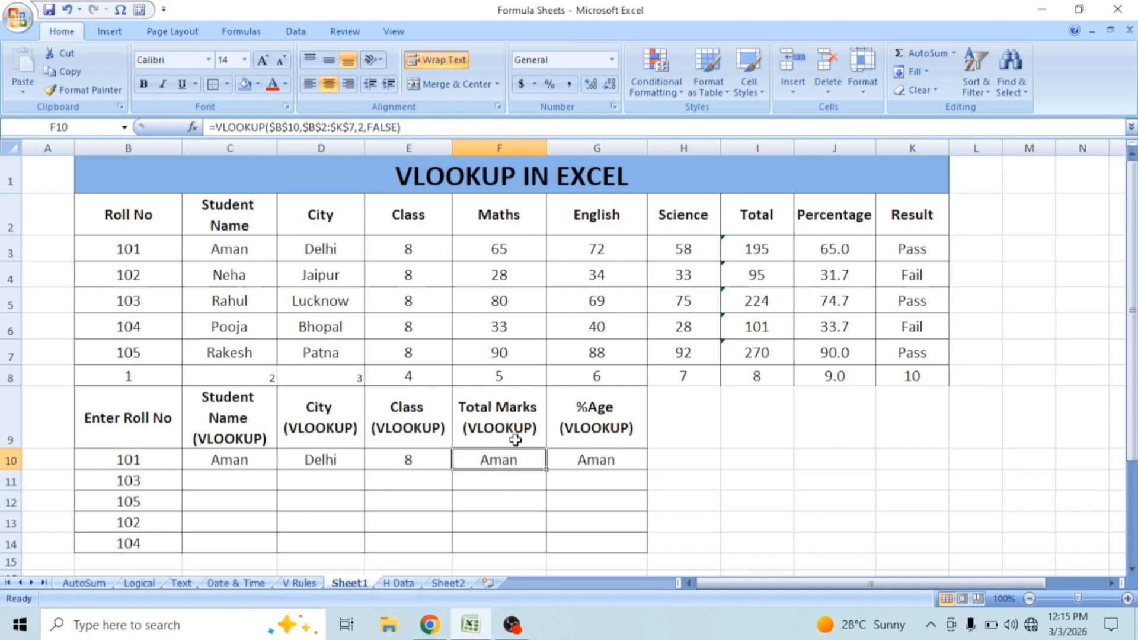
{"action": "left_click", "coordinate": [757, 374]}
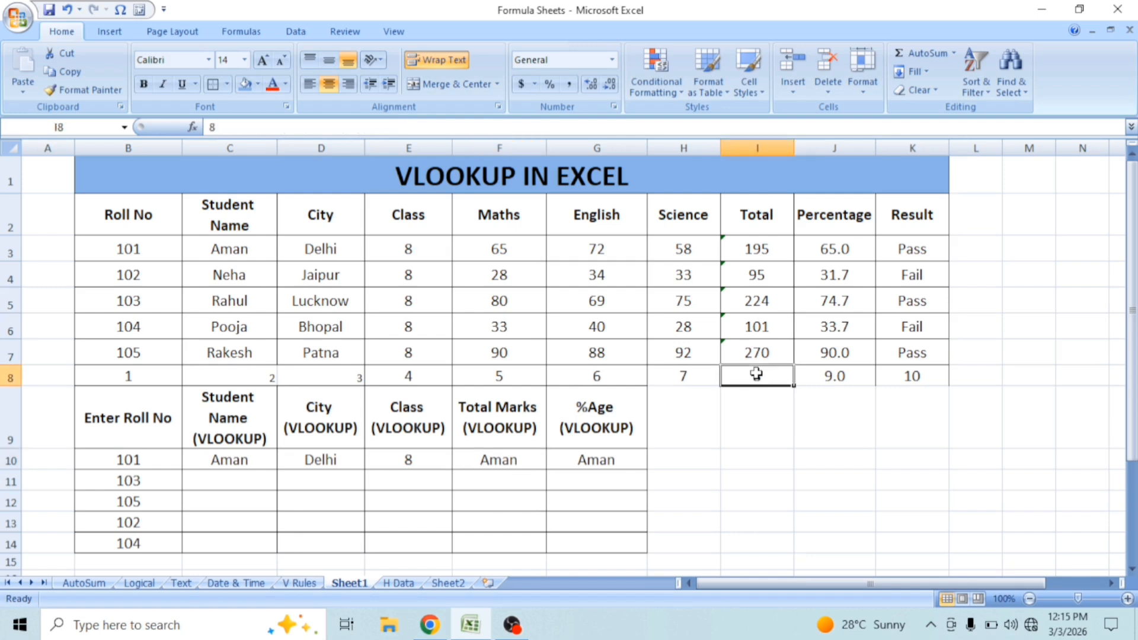
{"action": "left_click", "coordinate": [509, 458]}
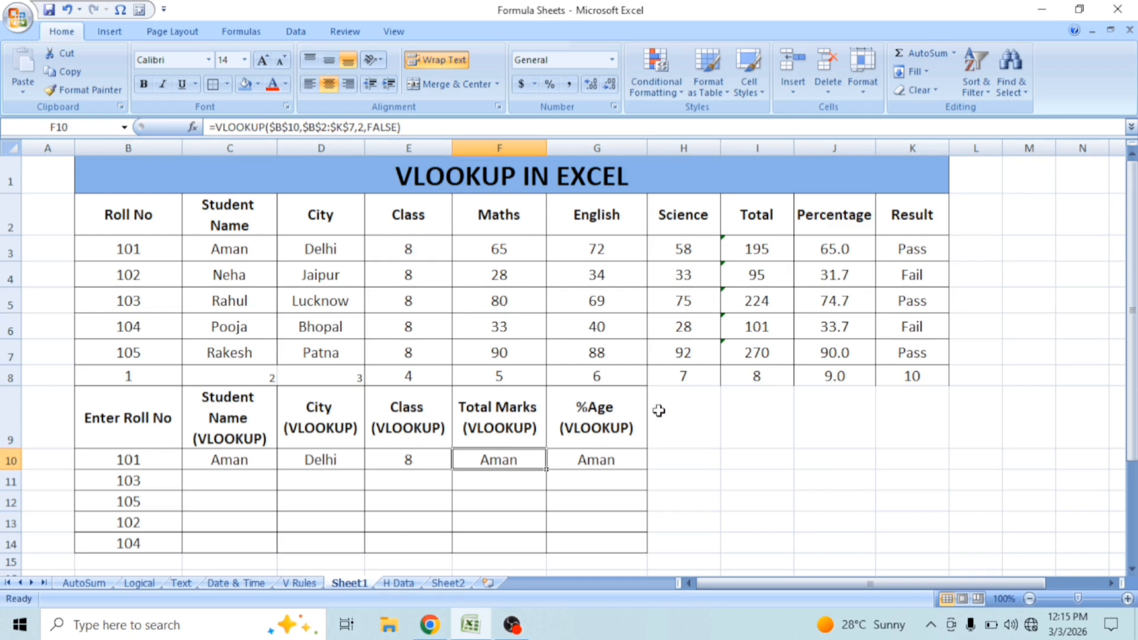
{"action": "left_click", "coordinate": [365, 128]}
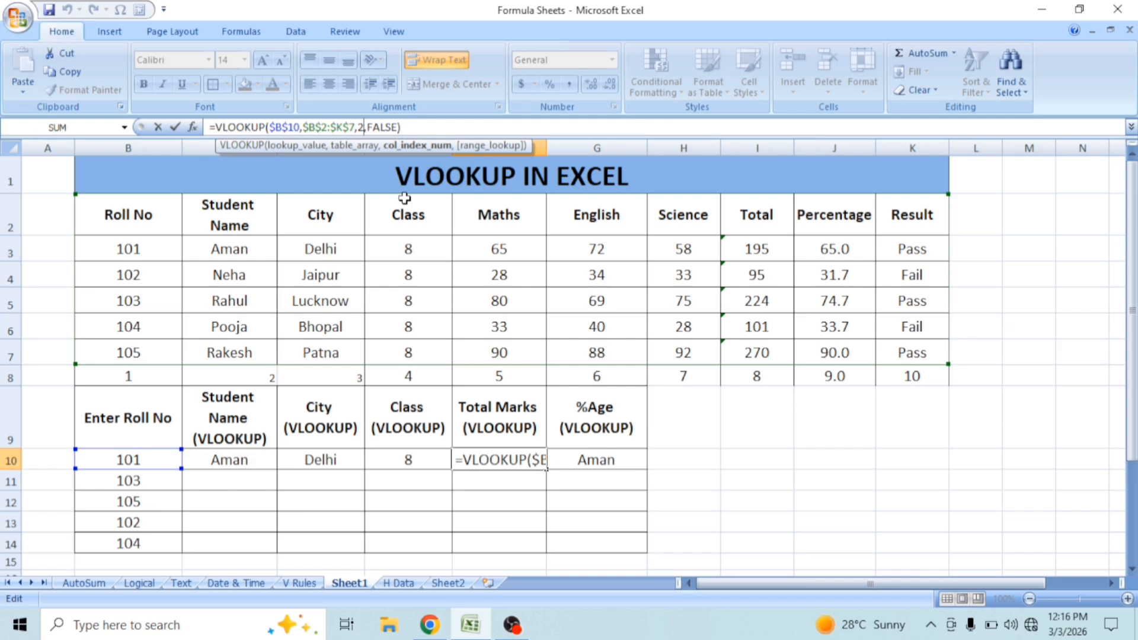
{"action": "key", "text": "BackSpace"}
{"action": "type", "text": "8"}
{"action": "key", "text": "Return"}
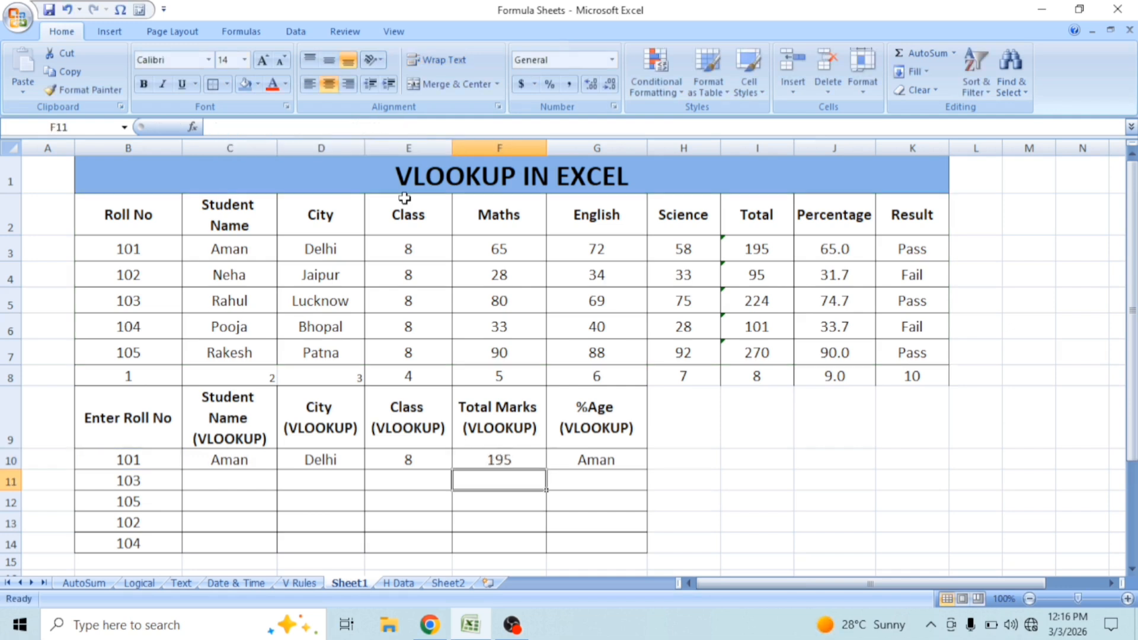
Update the %Age VLOOKUP in G10 to return column 9 of the source table.
{"action": "left_click", "coordinate": [593, 457]}
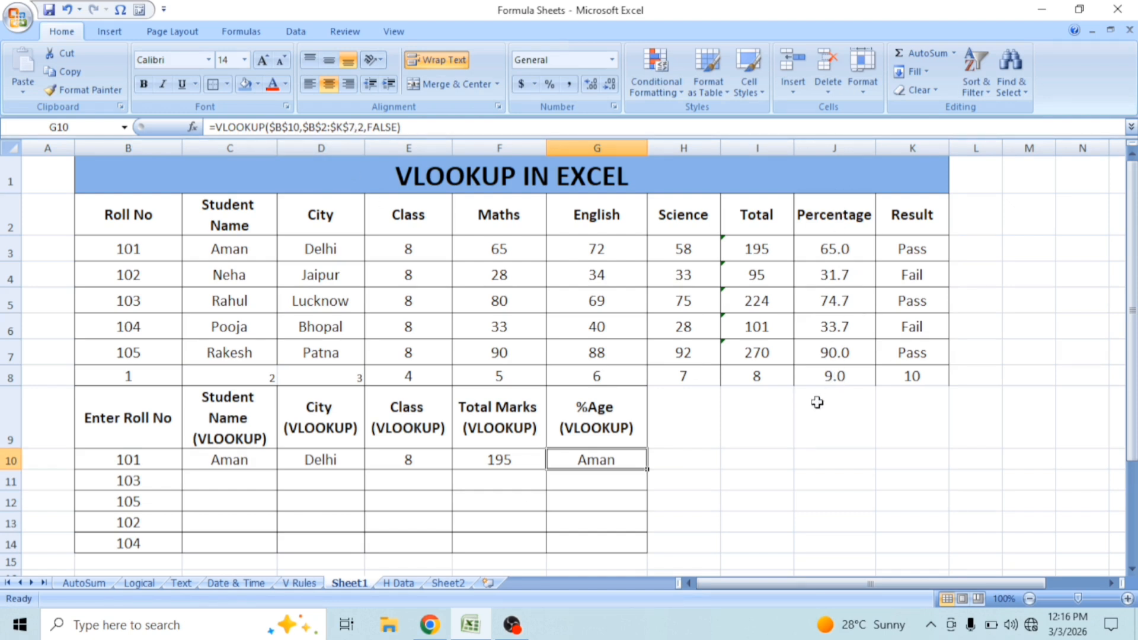
{"action": "left_click", "coordinate": [362, 128]}
{"action": "key", "text": "BackSpace"}
{"action": "type", "text": "9"}
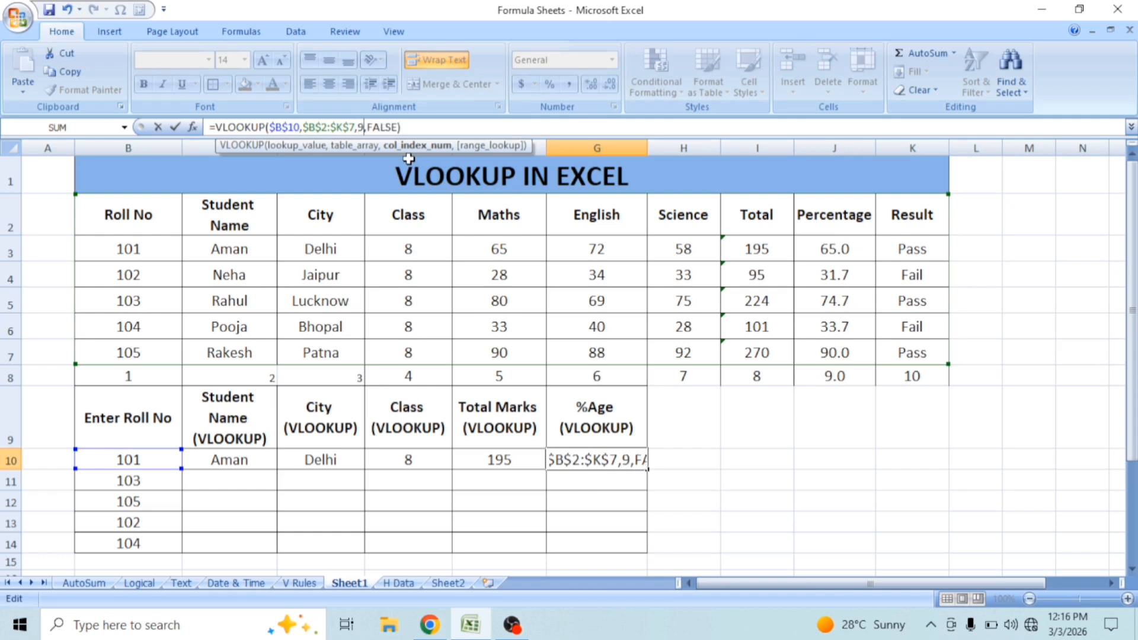
{"action": "key", "text": "Return"}
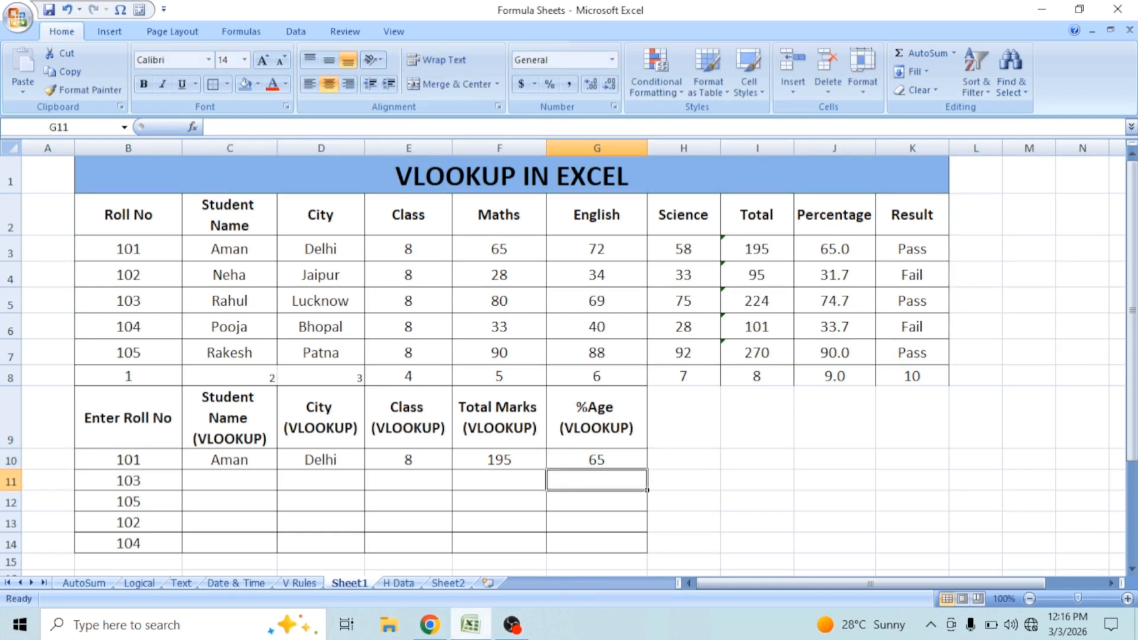
{"action": "mouse_move", "coordinate": [470, 625]}
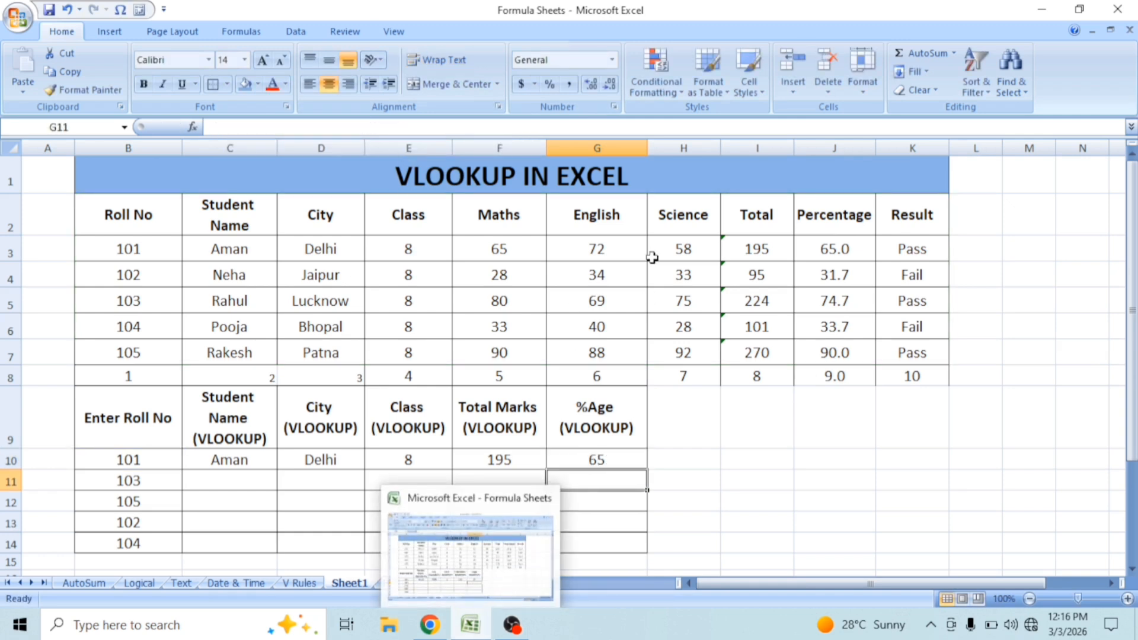
{"action": "left_click", "coordinate": [673, 424]}
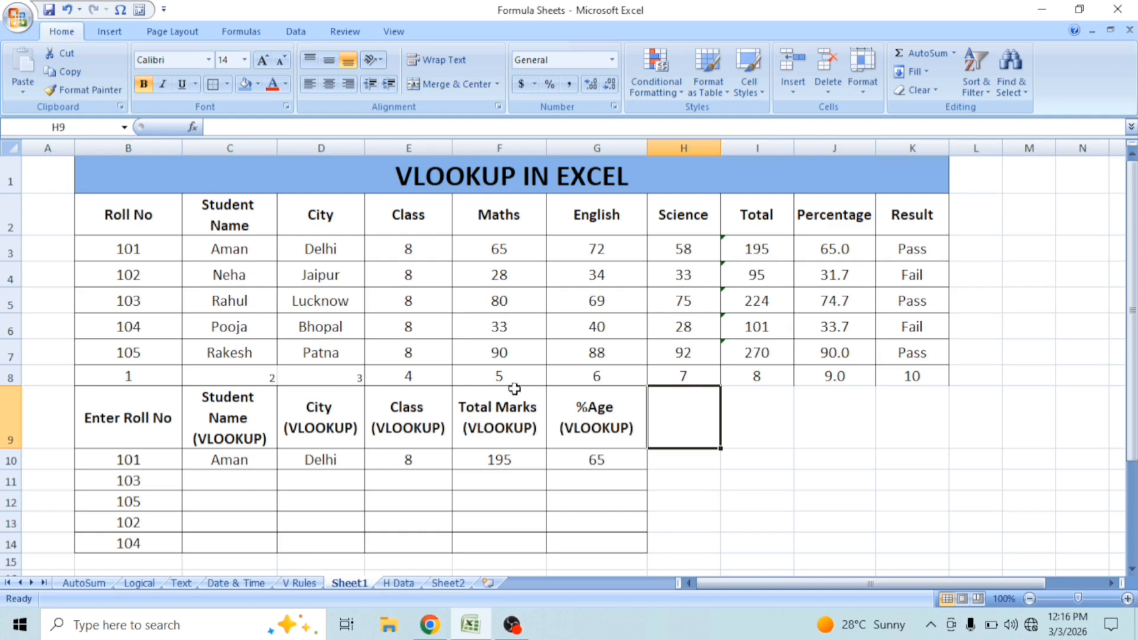
Copy the VLOOKUP formulas in C10:G10 down to rows 11 to 14 for the remaining roll numbers.
{"action": "left_click_drag", "start_coordinate": [219, 461], "coordinate": [586, 461]}
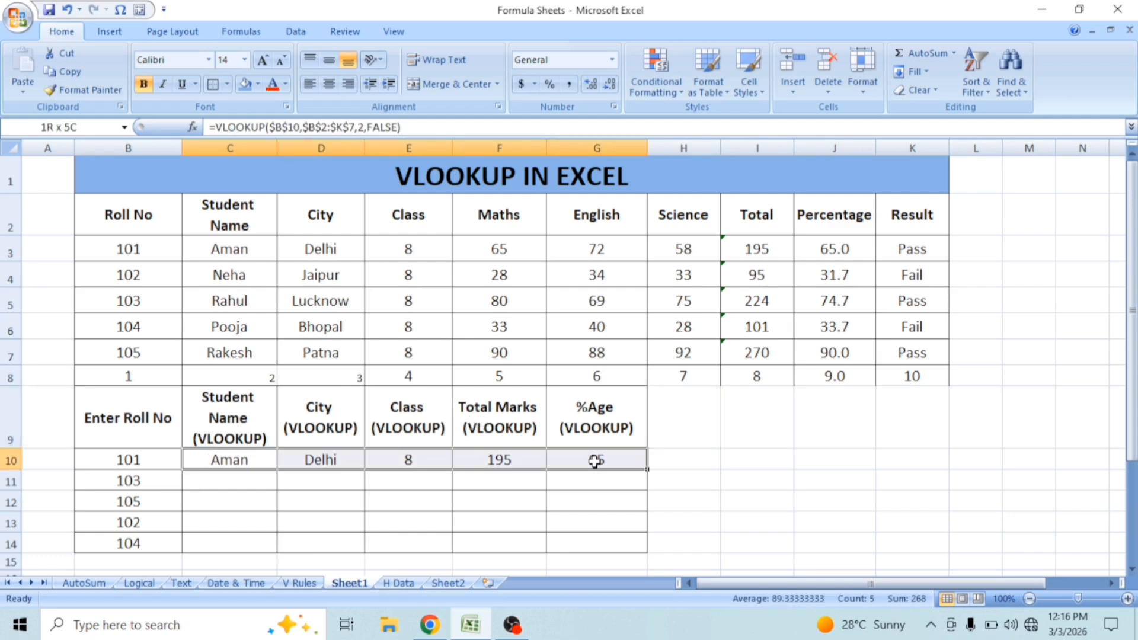
{"action": "left_click", "coordinate": [113, 460]}
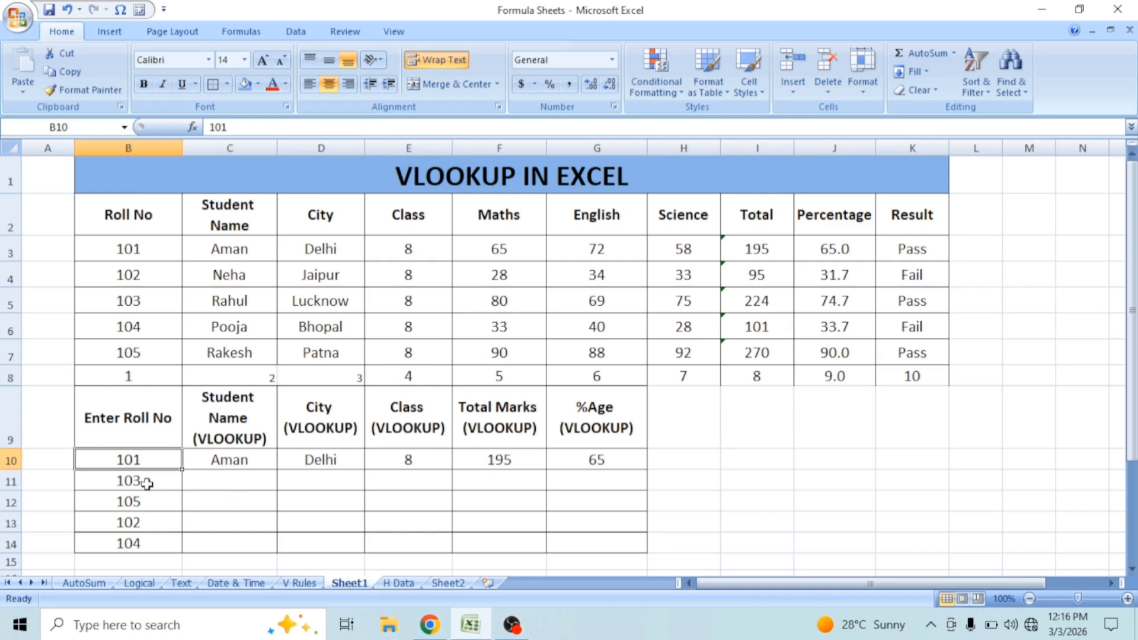
{"action": "left_click_drag", "start_coordinate": [148, 479], "coordinate": [147, 542]}
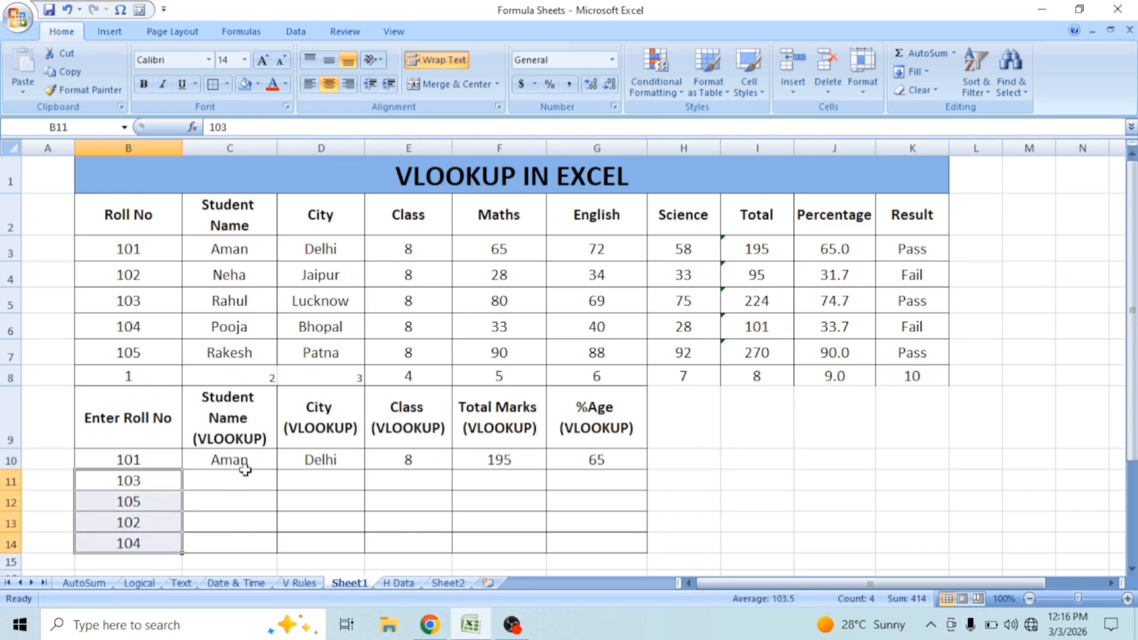
{"action": "left_click_drag", "start_coordinate": [239, 457], "coordinate": [630, 460]}
{"action": "key", "text": "ctrl+c"}
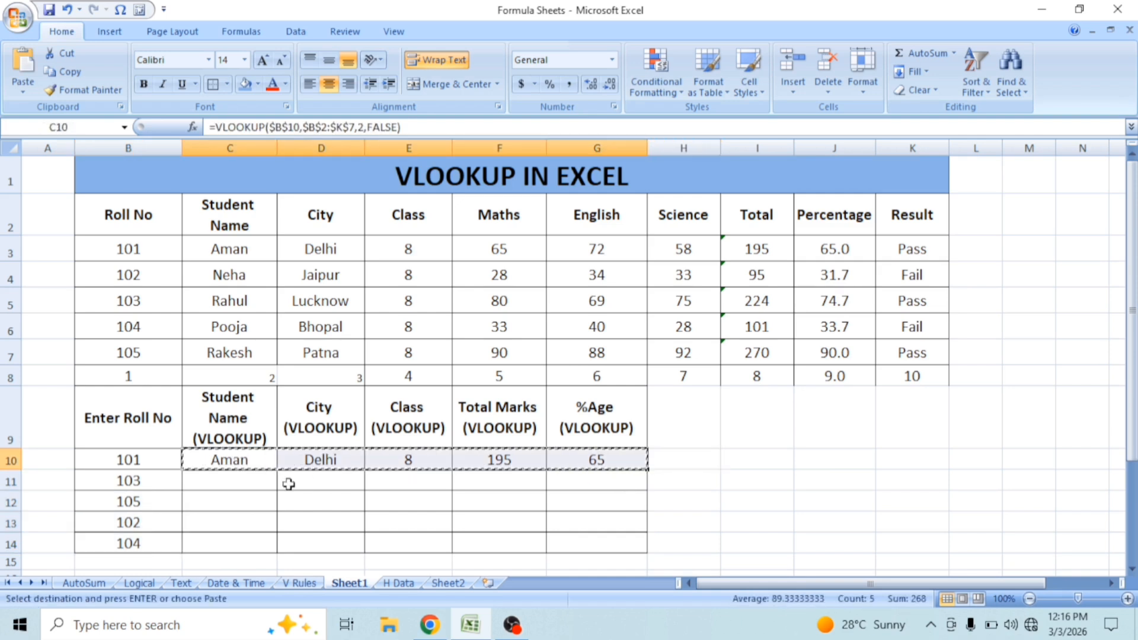
{"action": "left_click_drag", "start_coordinate": [238, 481], "coordinate": [238, 535]}
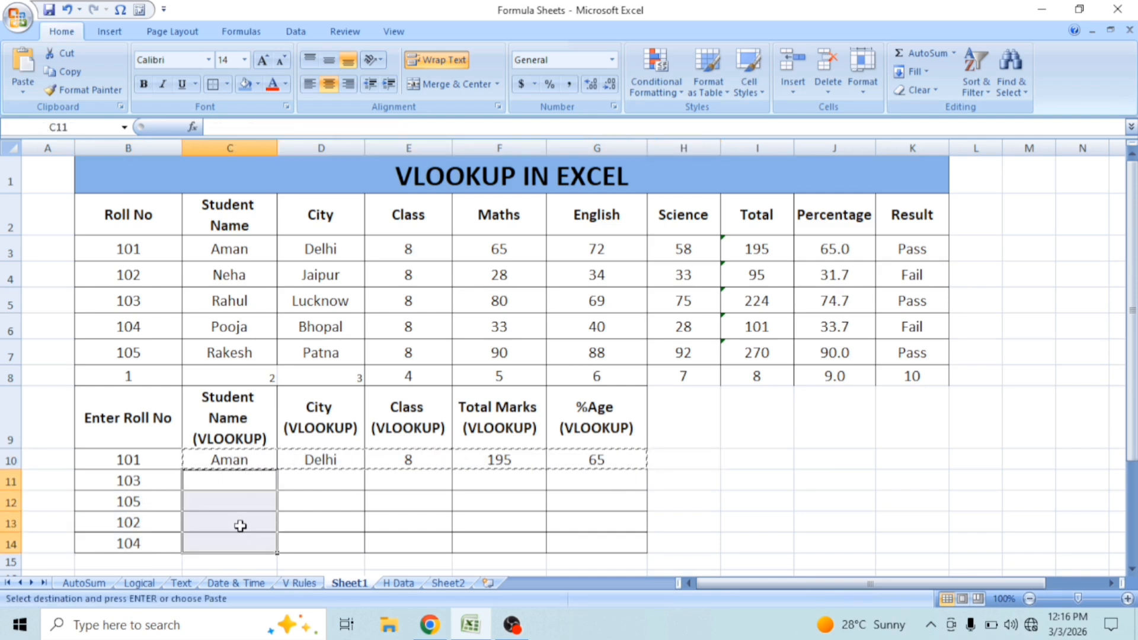
{"action": "key", "text": "Return"}
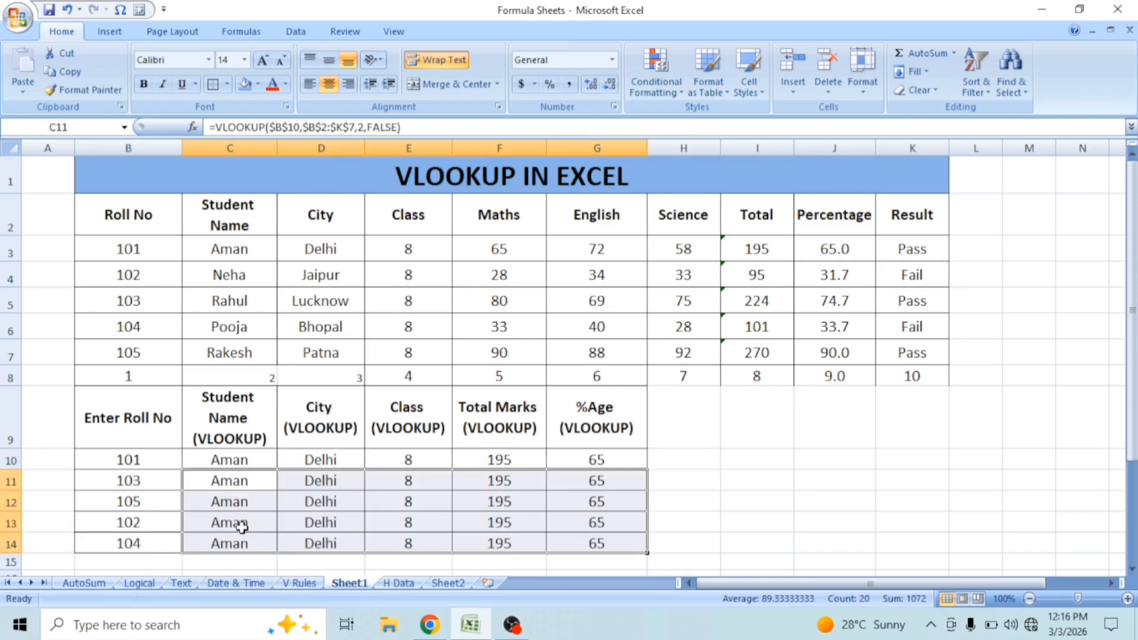
Inspect the lookup reference in the copied formulas in C11:G14 and compare it with each row's roll number in B11:B14.
{"action": "left_click", "coordinate": [231, 483]}
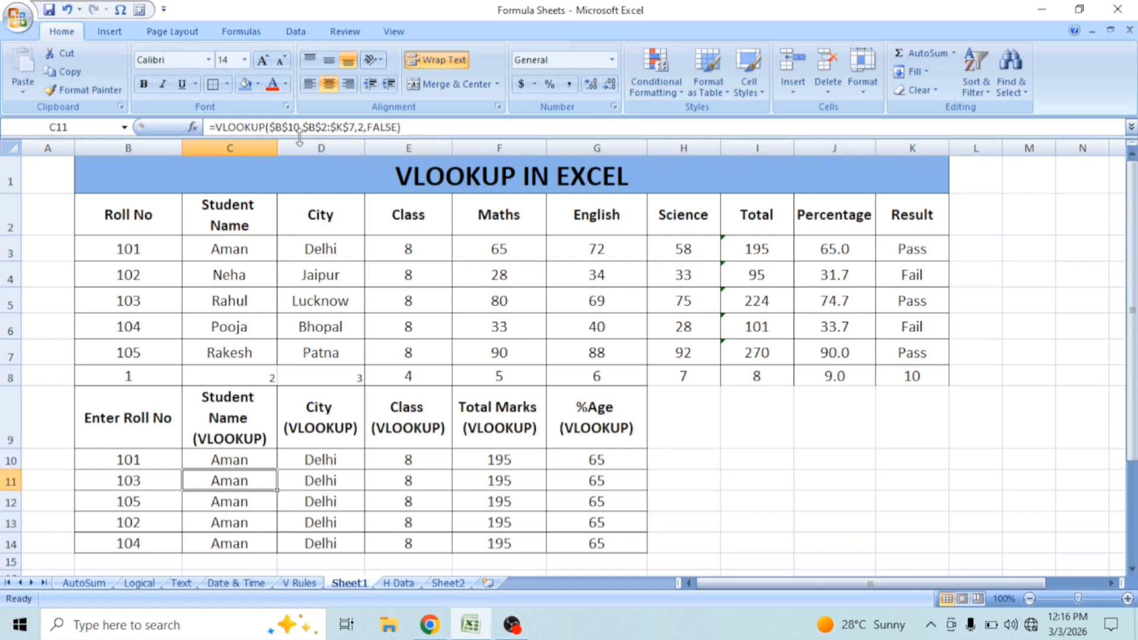
{"action": "left_click_drag", "start_coordinate": [84, 479], "coordinate": [189, 483]}
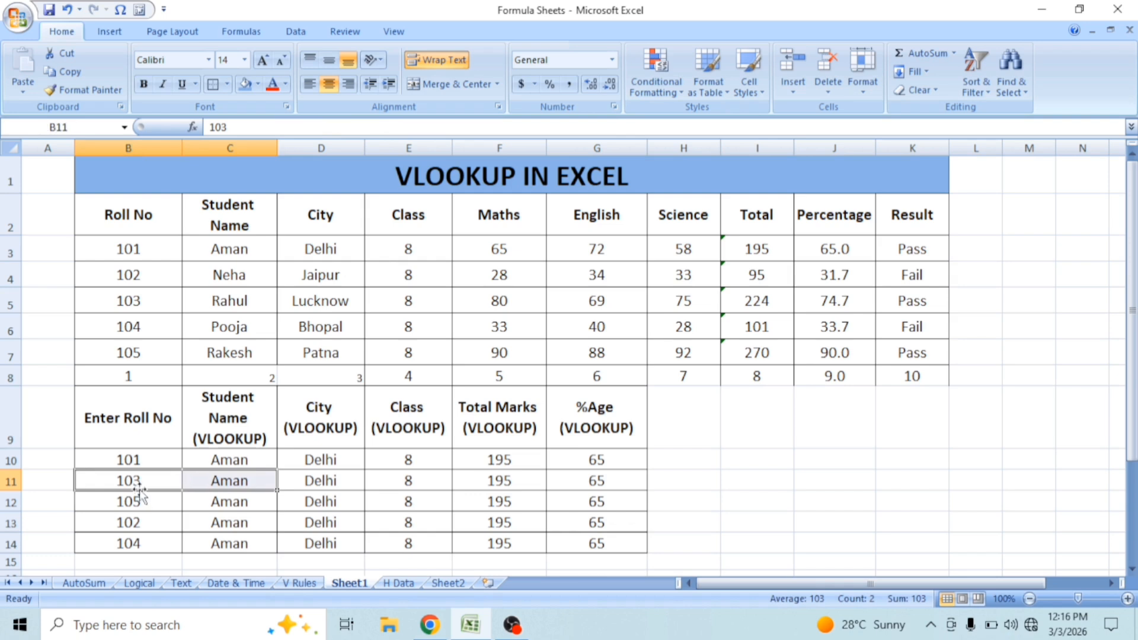
{"action": "left_click", "coordinate": [138, 487]}
{"action": "left_click", "coordinate": [145, 502]}
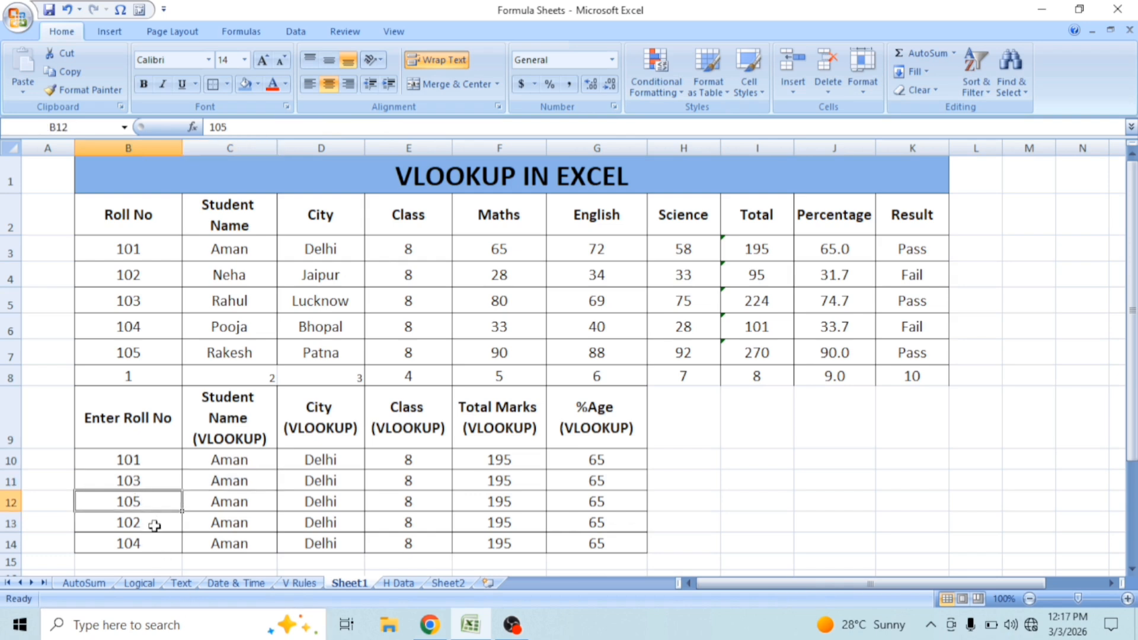
{"action": "left_click", "coordinate": [153, 528]}
{"action": "left_click", "coordinate": [151, 549]}
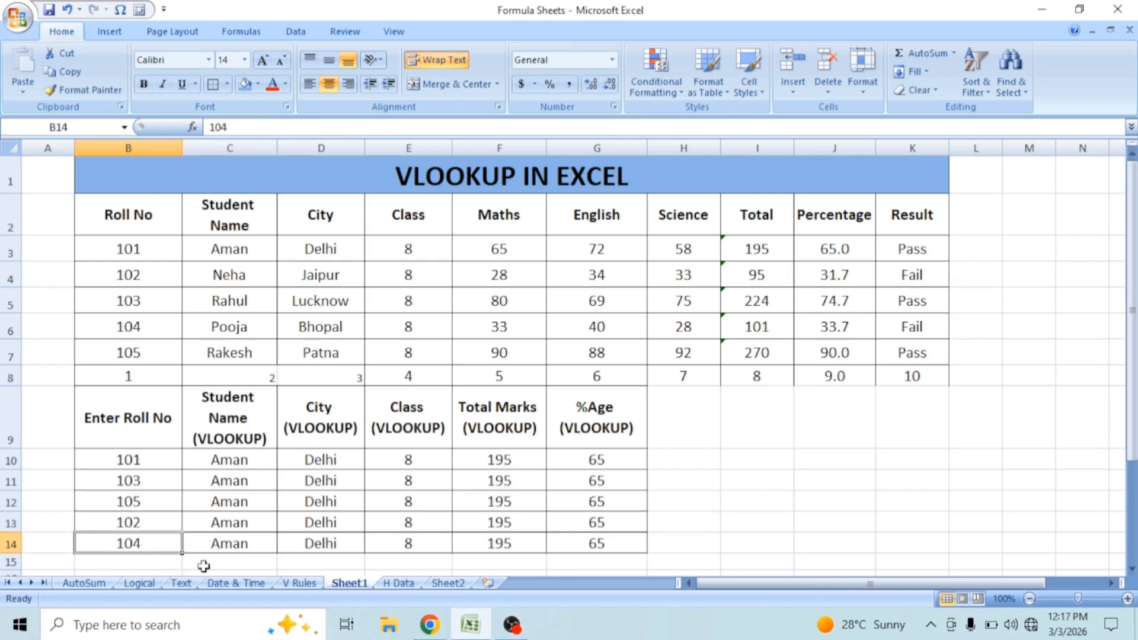
{"action": "left_click", "coordinate": [254, 479]}
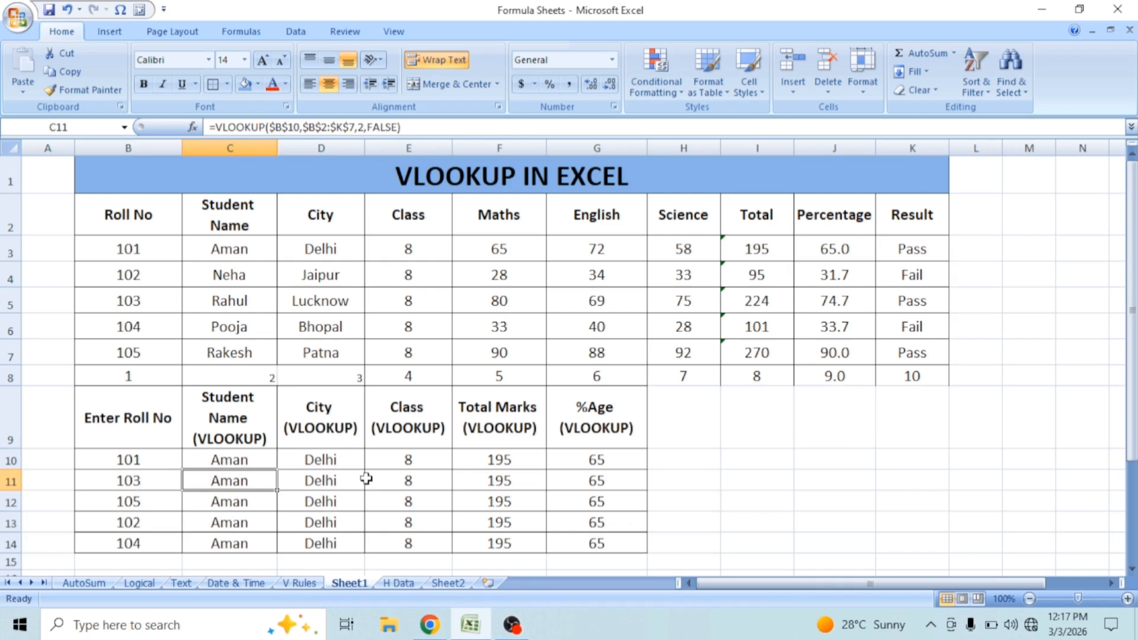
{"action": "left_click_drag", "start_coordinate": [325, 479], "coordinate": [600, 537]}
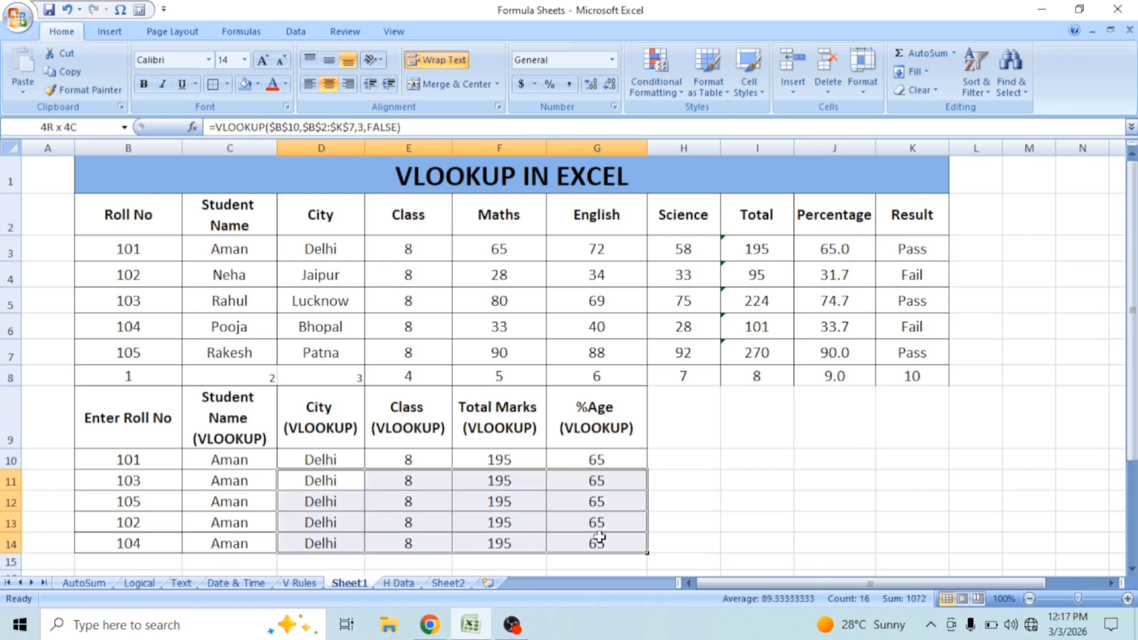
{"action": "left_click", "coordinate": [225, 481]}
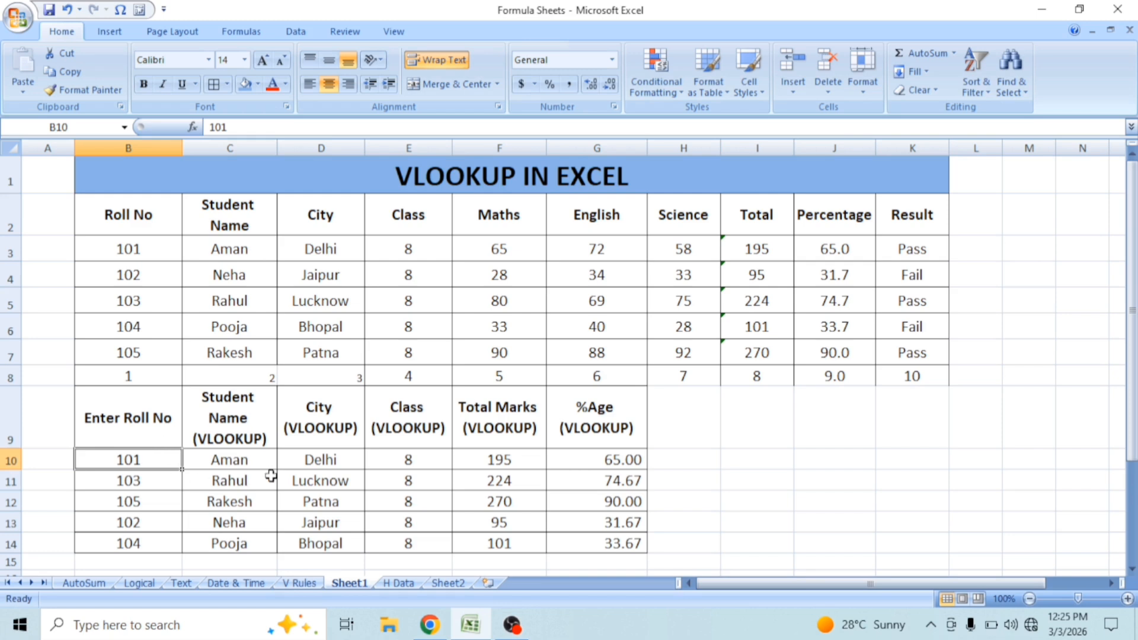
Review the lookup rows B11:G14 and the separate Enter Roll No lookup form in rows 17 to 19.
{"action": "left_click_drag", "start_coordinate": [119, 486], "coordinate": [560, 530]}
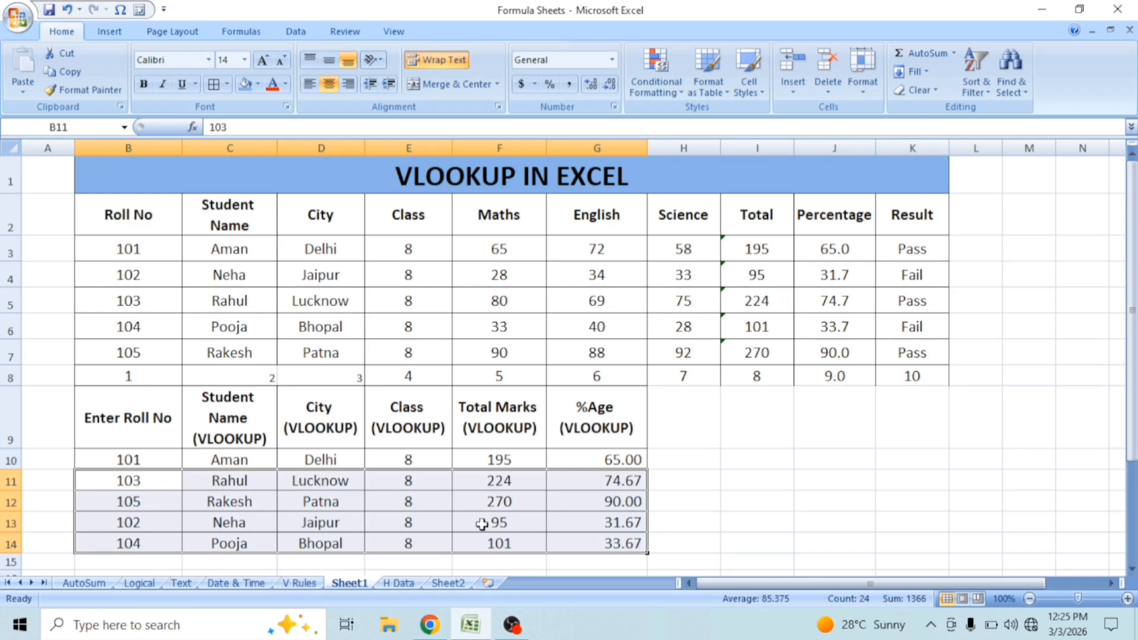
{"action": "scroll", "coordinate": [300, 423], "scroll_direction": "down", "scroll_amount": 3}
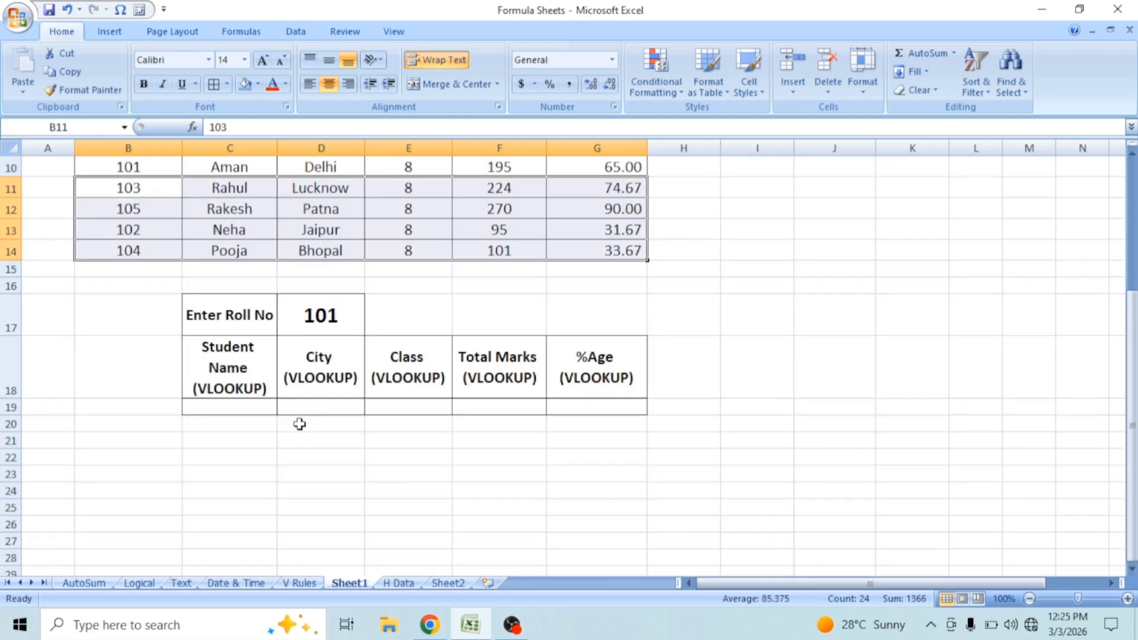
{"action": "scroll", "coordinate": [307, 349], "scroll_direction": "down", "scroll_amount": 1}
{"action": "scroll", "coordinate": [240, 277], "scroll_direction": "down", "scroll_amount": 1}
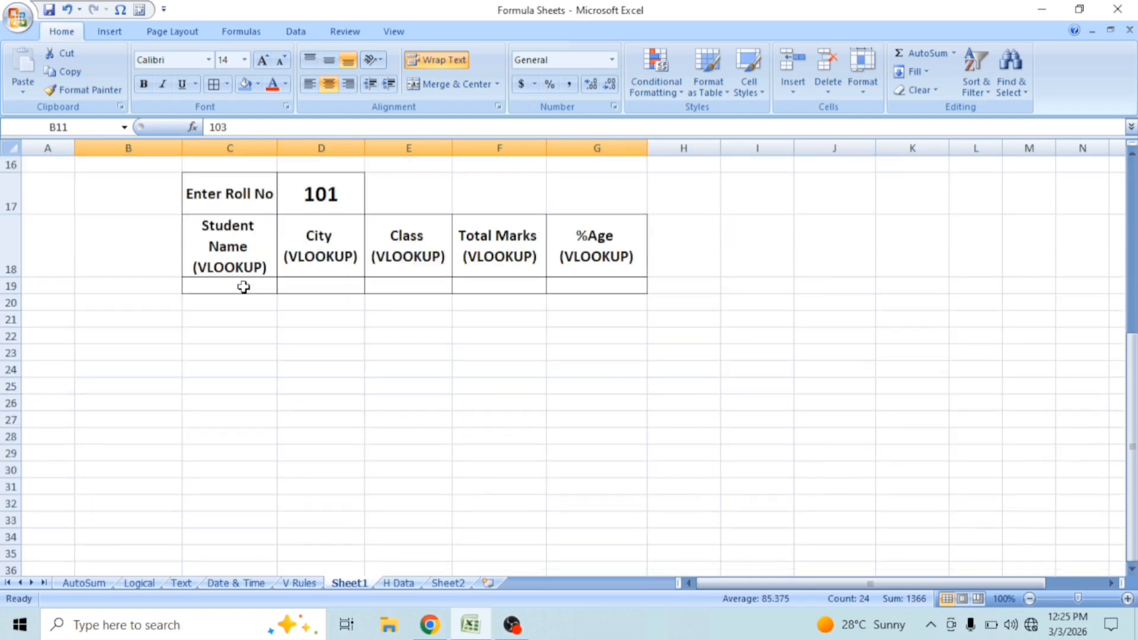
{"action": "left_click", "coordinate": [237, 191]}
{"action": "left_click", "coordinate": [325, 188]}
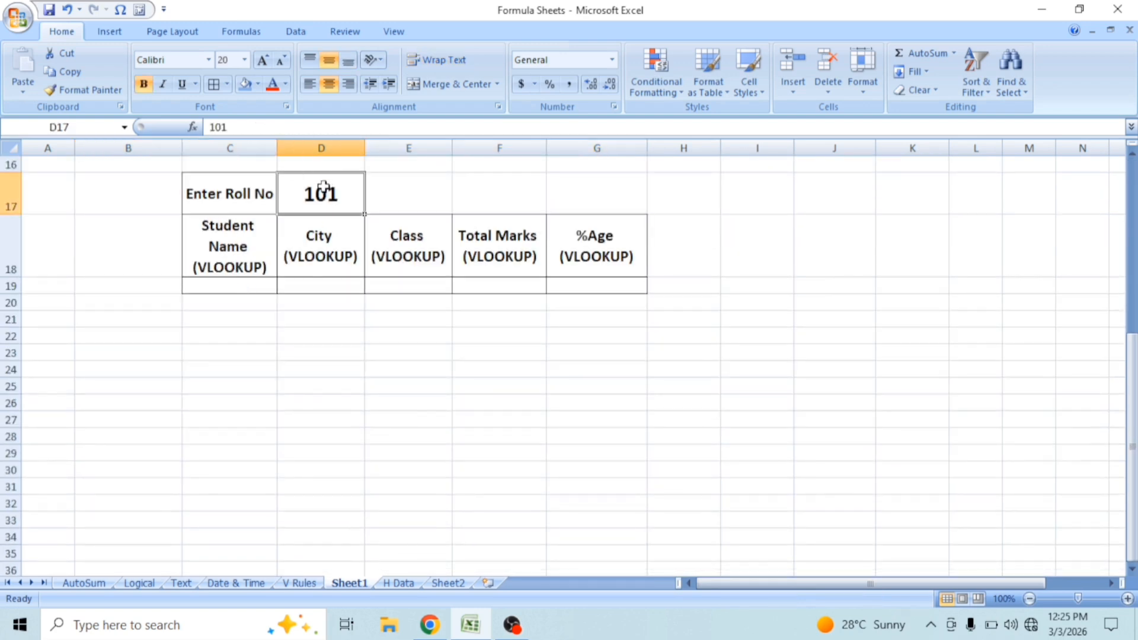
{"action": "left_click_drag", "start_coordinate": [251, 282], "coordinate": [611, 286]}
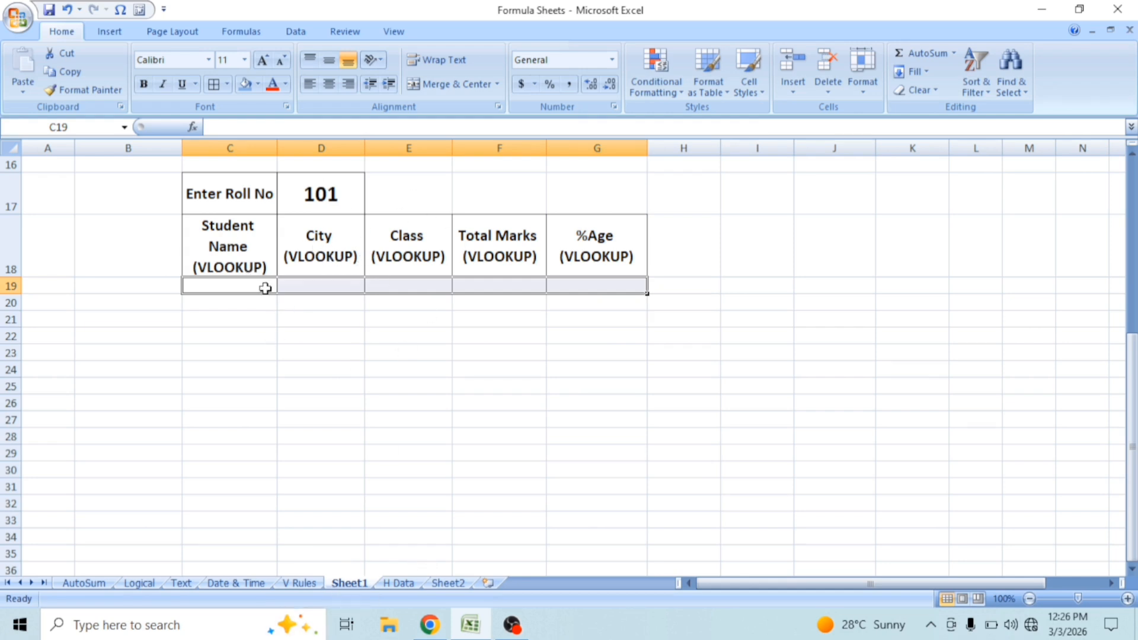
Copy the titled student table B1:K7 from Sheet1 into a newly inserted worksheet, starting at cell B2.
{"action": "scroll", "coordinate": [361, 542], "scroll_direction": "up", "scroll_amount": 5}
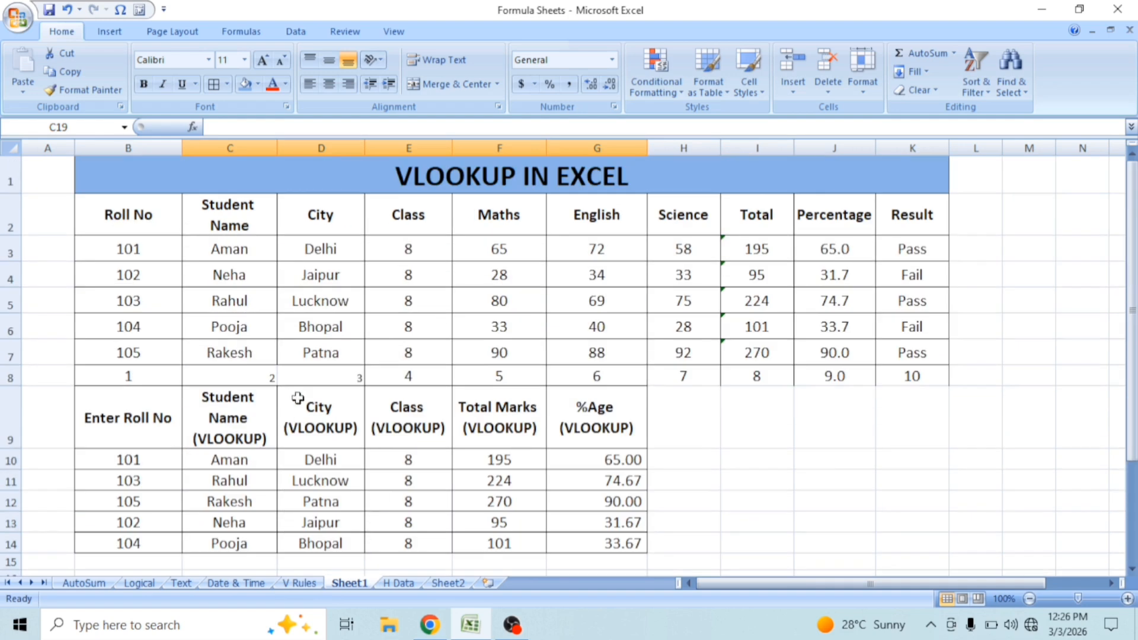
{"action": "left_click_drag", "start_coordinate": [155, 169], "coordinate": [855, 364]}
{"action": "key", "text": "ctrl+c"}
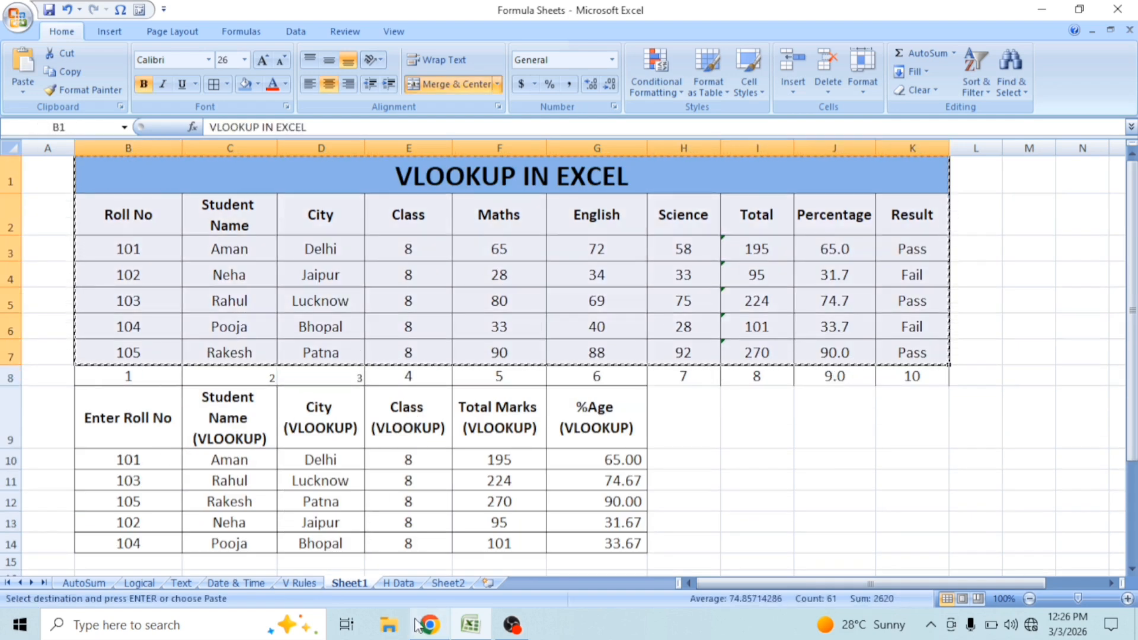
{"action": "right_click", "coordinate": [337, 582]}
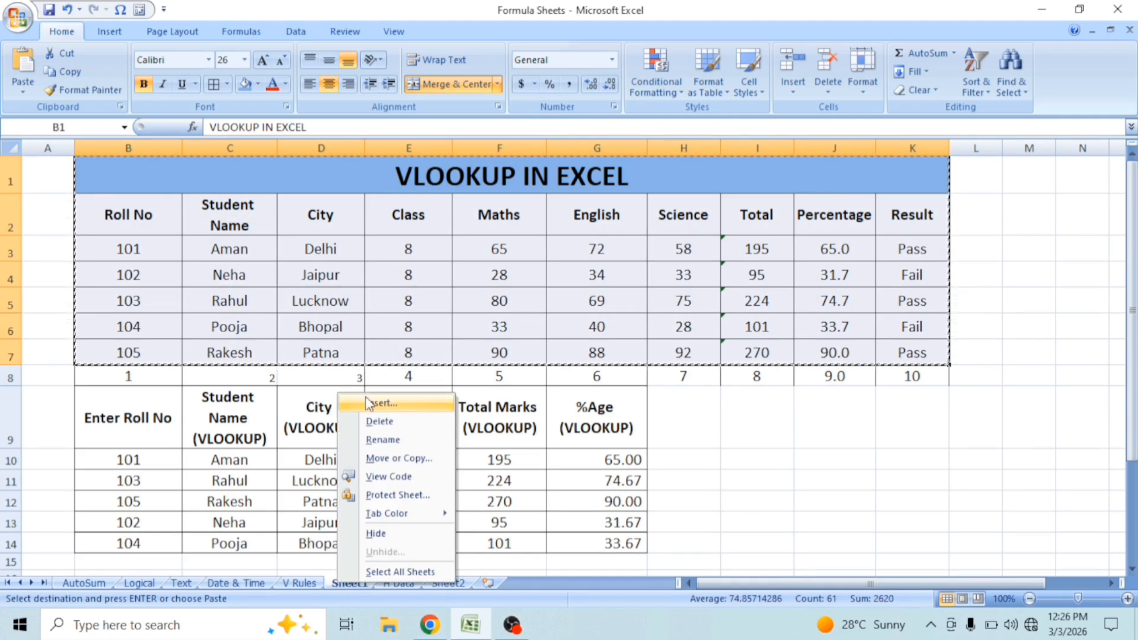
{"action": "left_click", "coordinate": [369, 402]}
{"action": "left_click", "coordinate": [501, 542]}
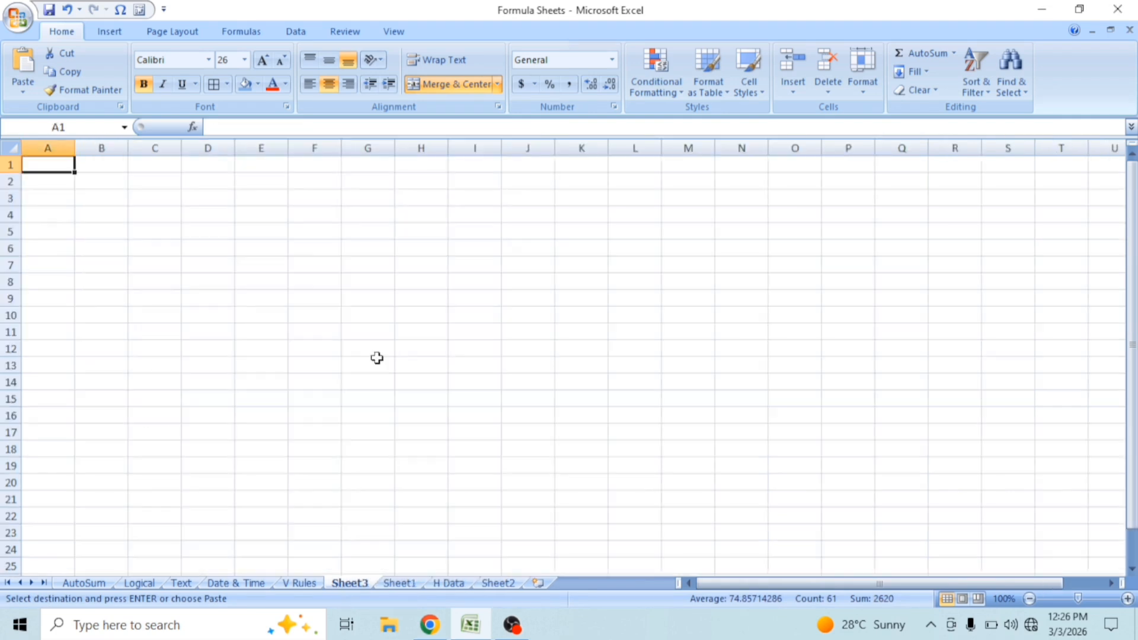
{"action": "left_click", "coordinate": [106, 182]}
{"action": "key", "text": "ctrl+v"}
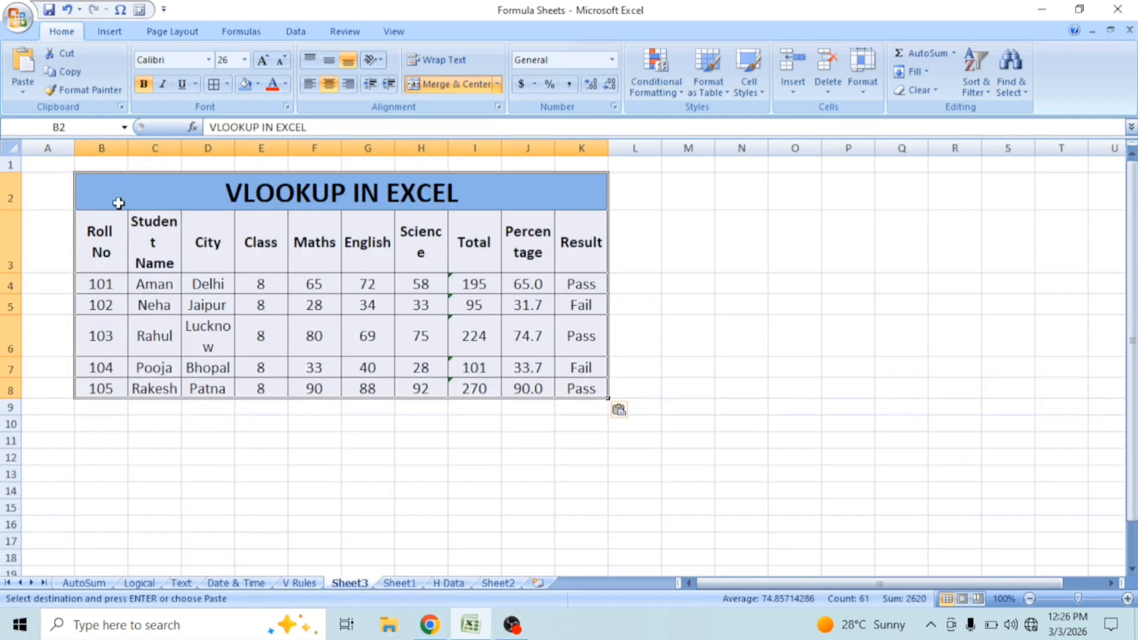
Autofit the widths of columns B to K of the pasted student table to their contents.
{"action": "left_click_drag", "start_coordinate": [243, 264], "coordinate": [208, 255]}
{"action": "left_click_drag", "start_coordinate": [104, 148], "coordinate": [611, 150]}
{"action": "left_click", "coordinate": [363, 161]}
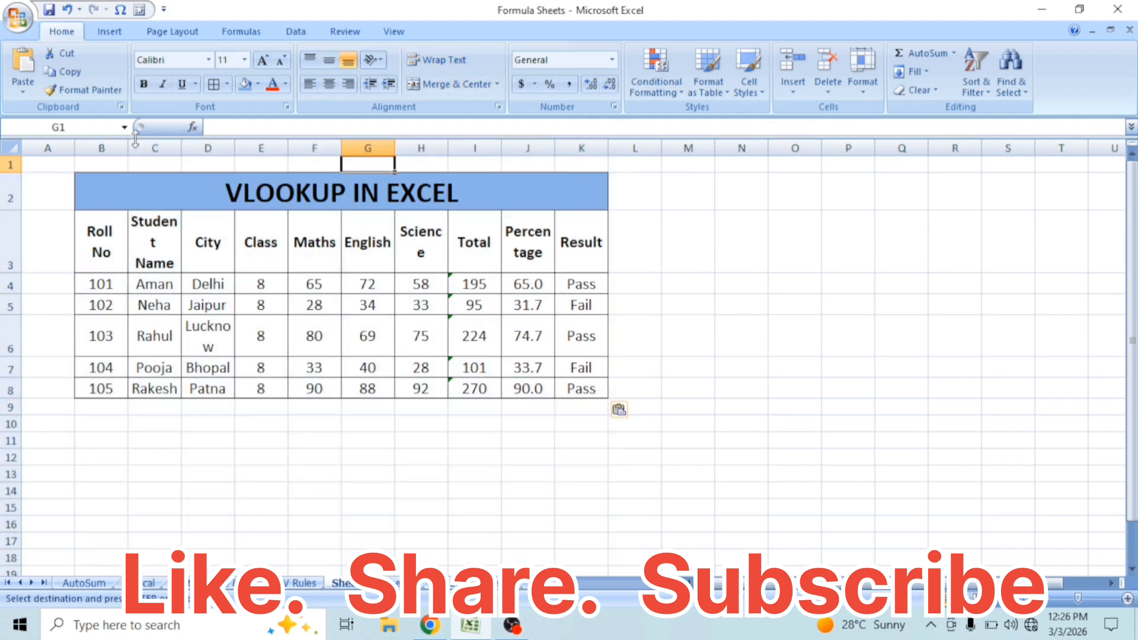
{"action": "left_click_drag", "start_coordinate": [105, 149], "coordinate": [574, 149]}
{"action": "double_click", "coordinate": [607, 149]}
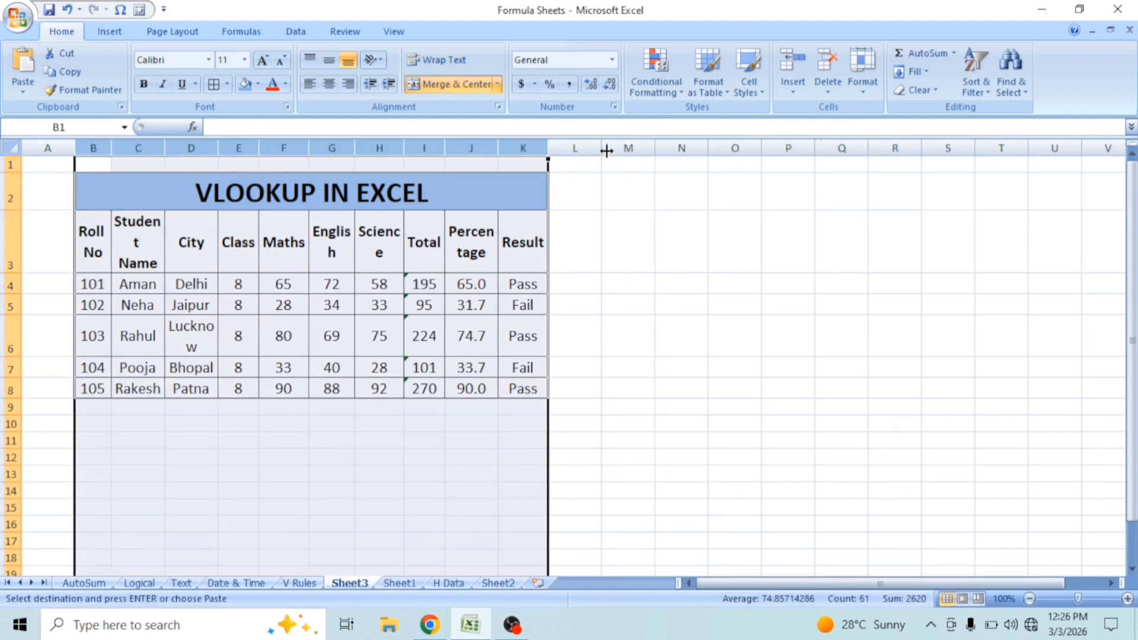
{"action": "left_click", "coordinate": [606, 289]}
{"action": "left_click", "coordinate": [501, 301]}
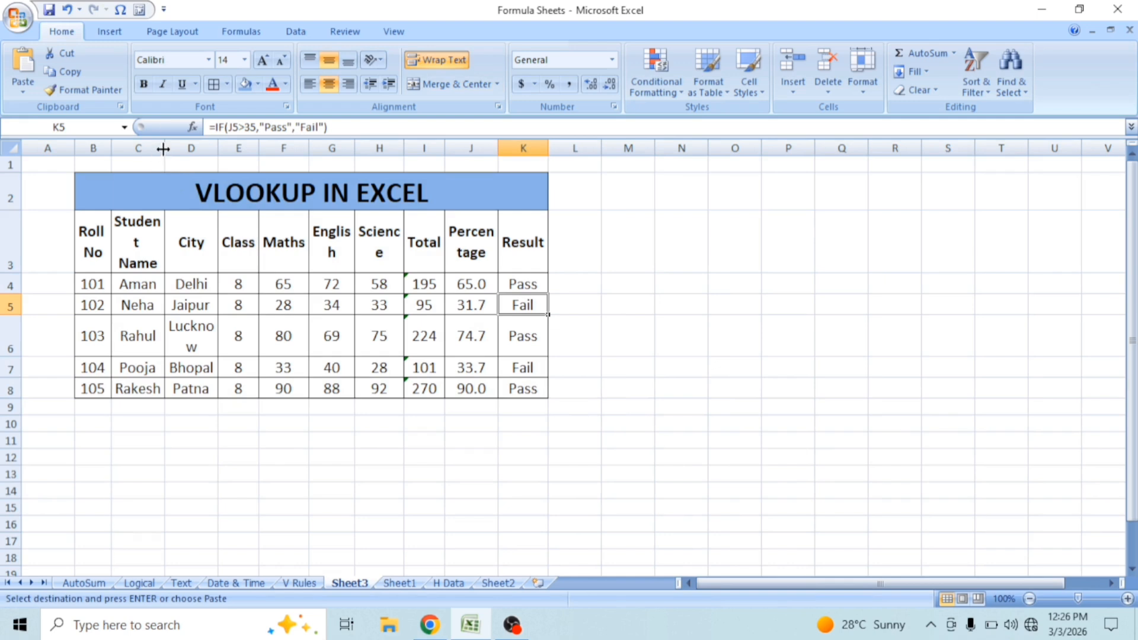
Widen columns C to J of the pasted table, giving the Percentage column enough width for its header on one line.
{"action": "left_click_drag", "start_coordinate": [164, 148], "coordinate": [531, 155]}
{"action": "left_click", "coordinate": [687, 341]}
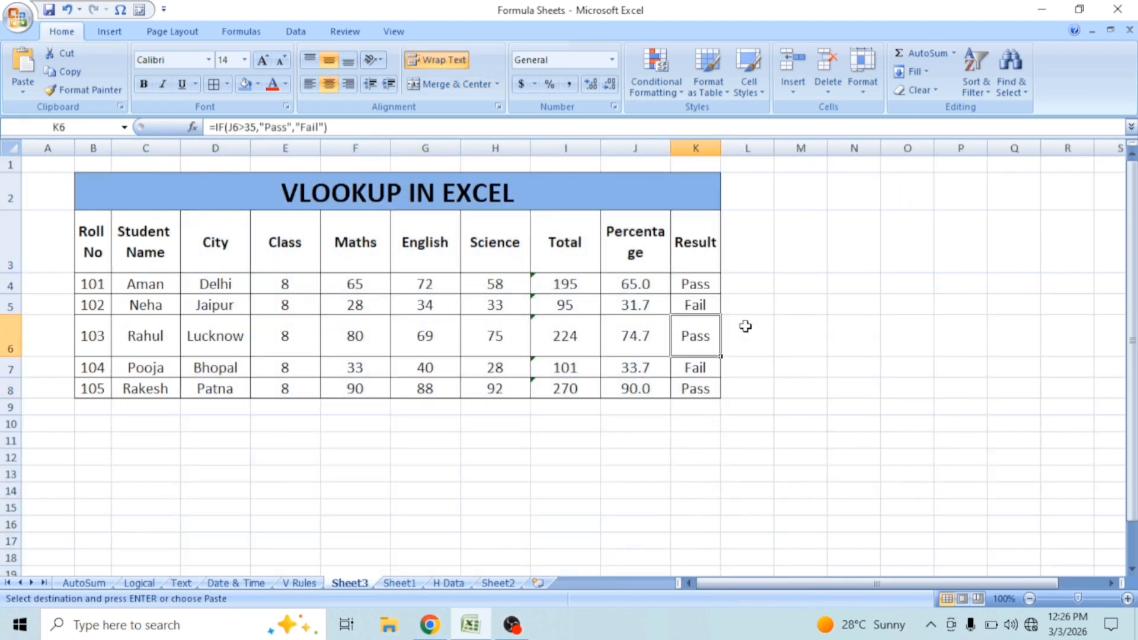
{"action": "left_click_drag", "start_coordinate": [667, 145], "coordinate": [718, 151]}
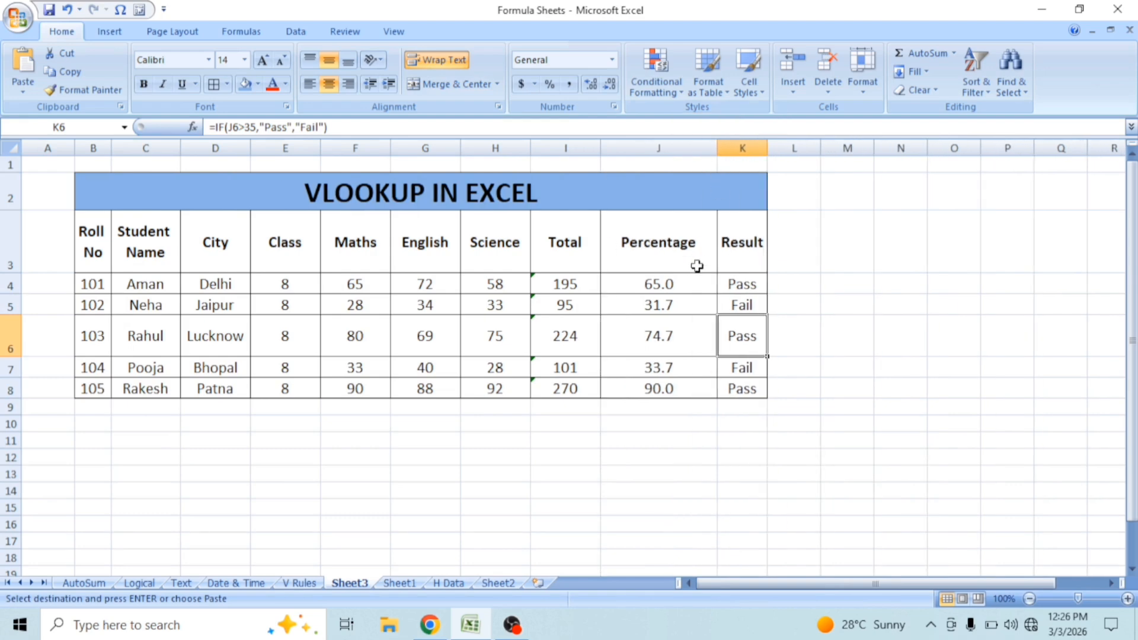
{"action": "left_click", "coordinate": [619, 305]}
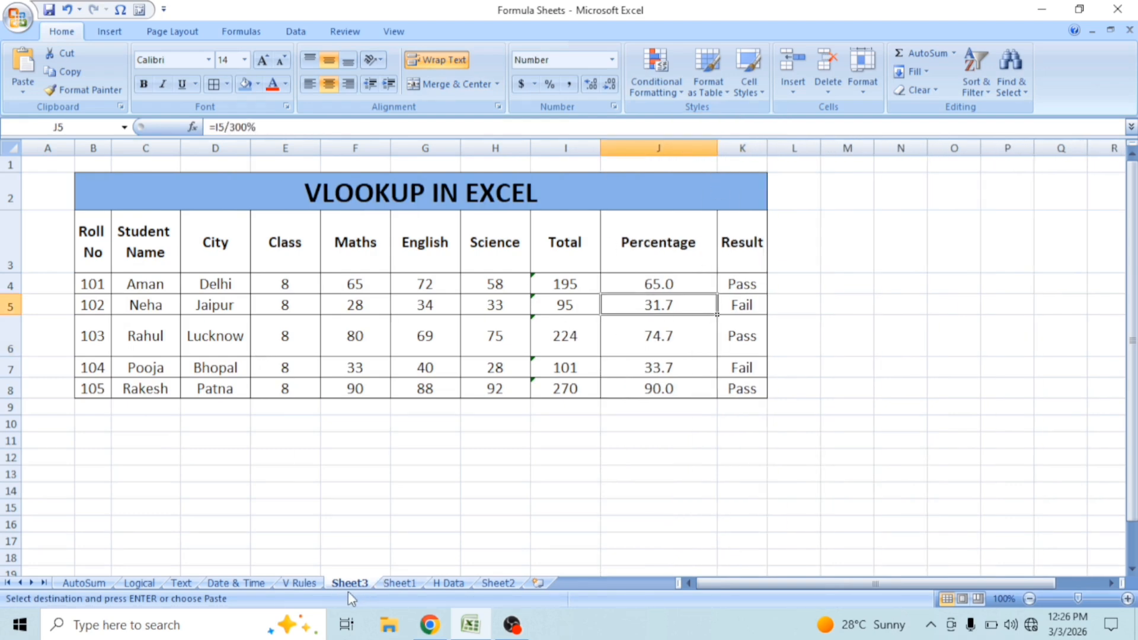
On Sheet1, make the result row 19 of the Enter Roll No form slightly taller.
{"action": "left_click", "coordinate": [399, 584]}
{"action": "scroll", "coordinate": [338, 403], "scroll_direction": "down", "scroll_amount": 4}
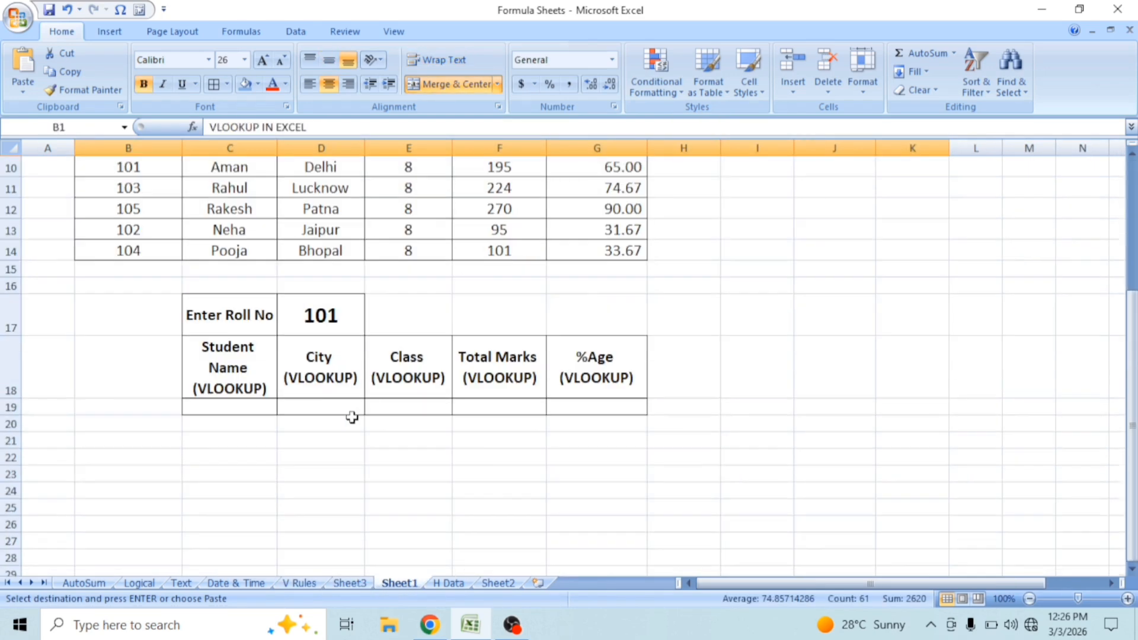
{"action": "scroll", "coordinate": [295, 370], "scroll_direction": "down", "scroll_amount": 1}
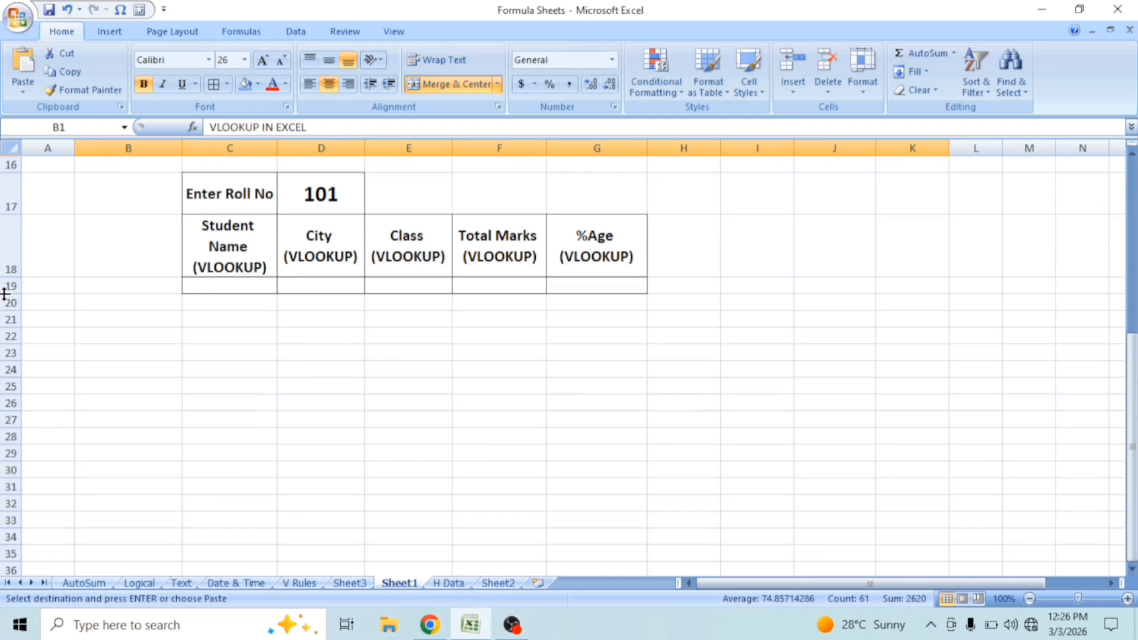
{"action": "left_click_drag", "start_coordinate": [7, 298], "coordinate": [6, 306]}
{"action": "left_click", "coordinate": [263, 289]}
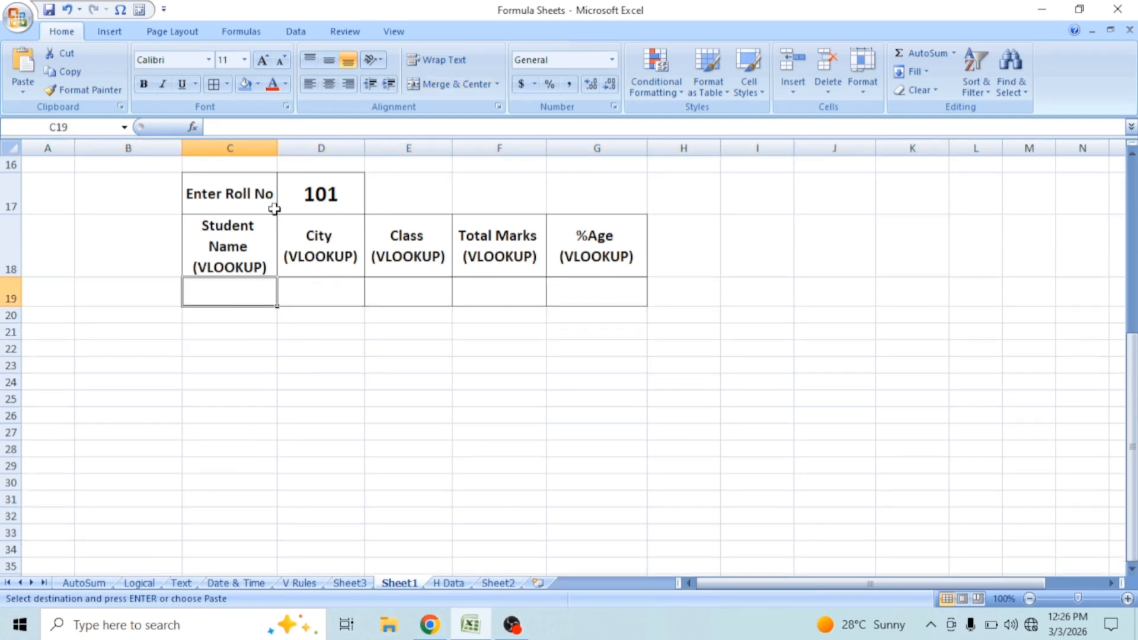
Start a VLOOKUP formula in C19 with D17 as the lookup value and Sheet3!B3:K8 as the table array.
{"action": "left_click", "coordinate": [343, 186]}
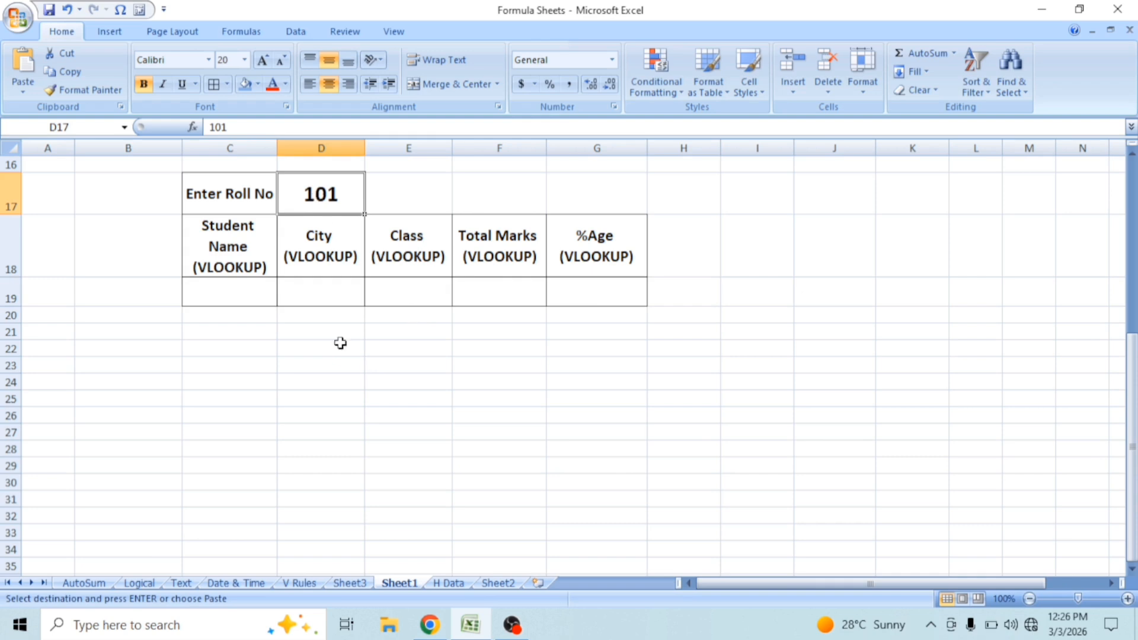
{"action": "left_click", "coordinate": [234, 294]}
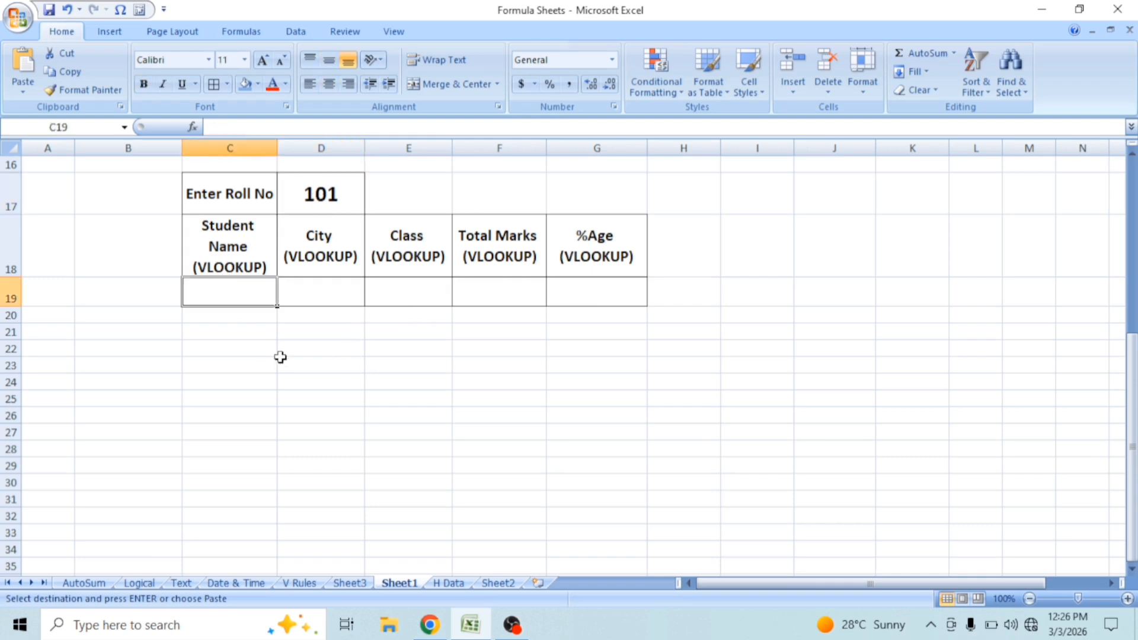
{"action": "type", "text": "="}
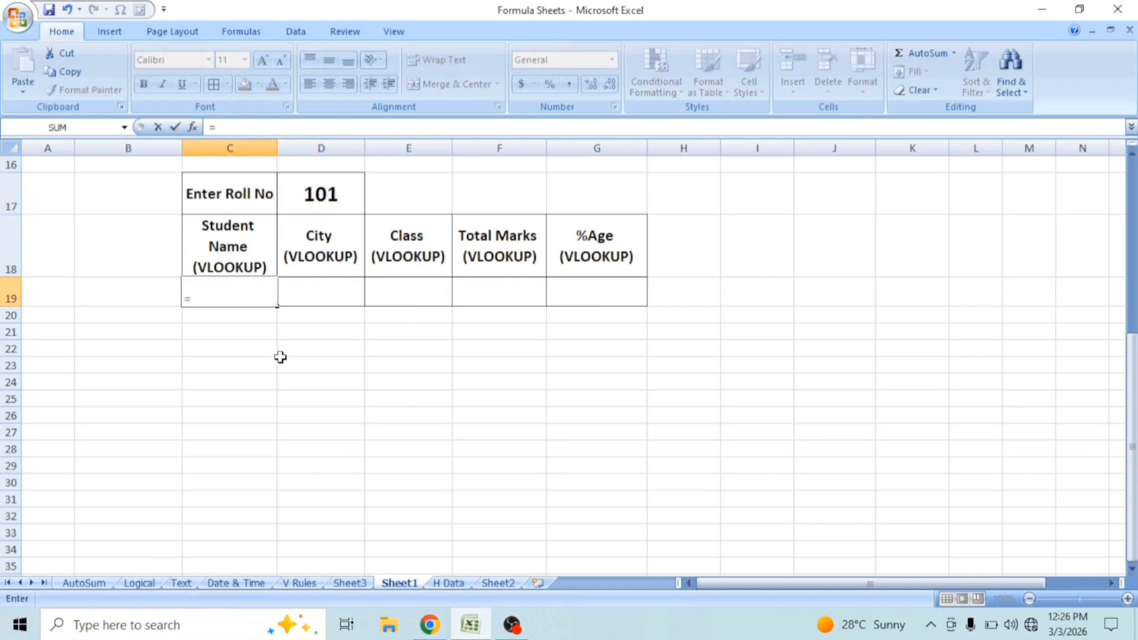
{"action": "type", "text": "VLOOKUP"}
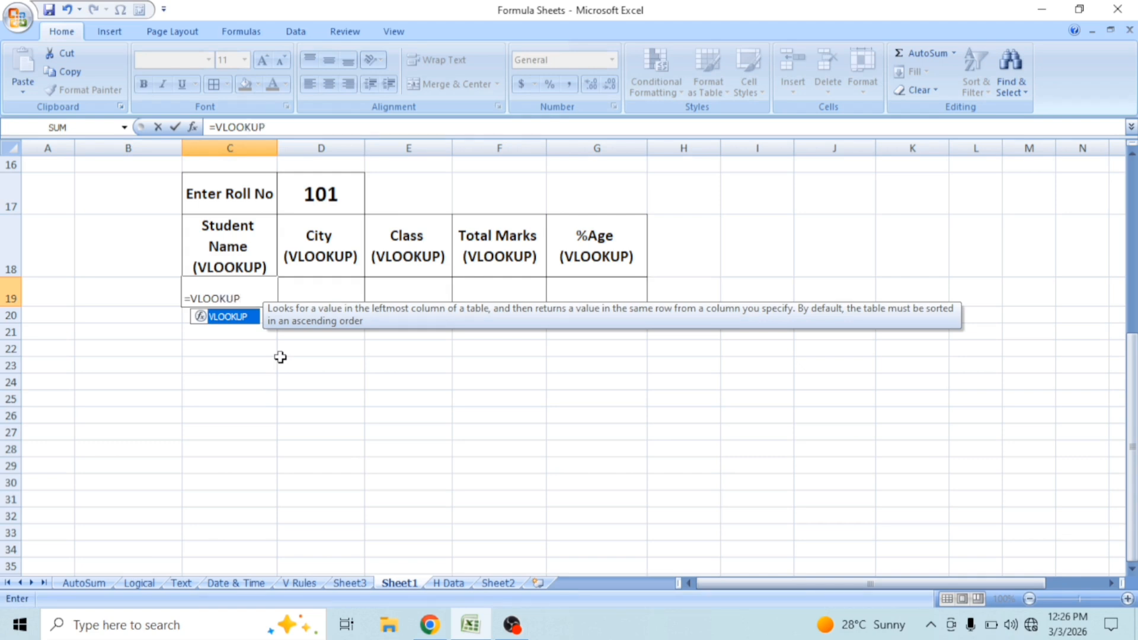
{"action": "type", "text": "("}
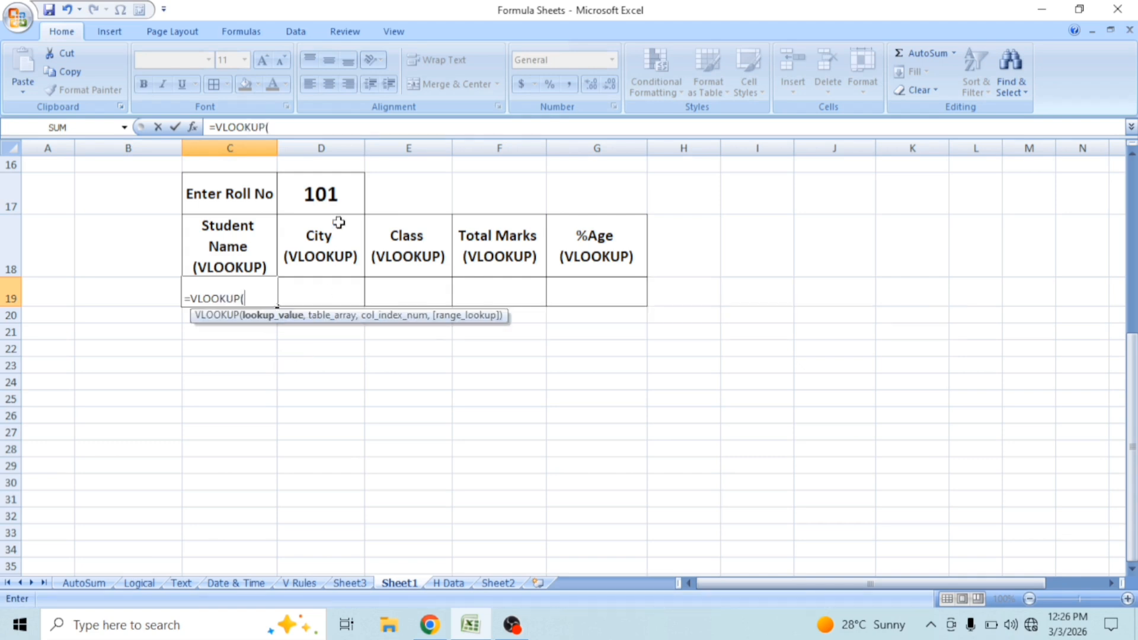
{"action": "left_click", "coordinate": [330, 197]}
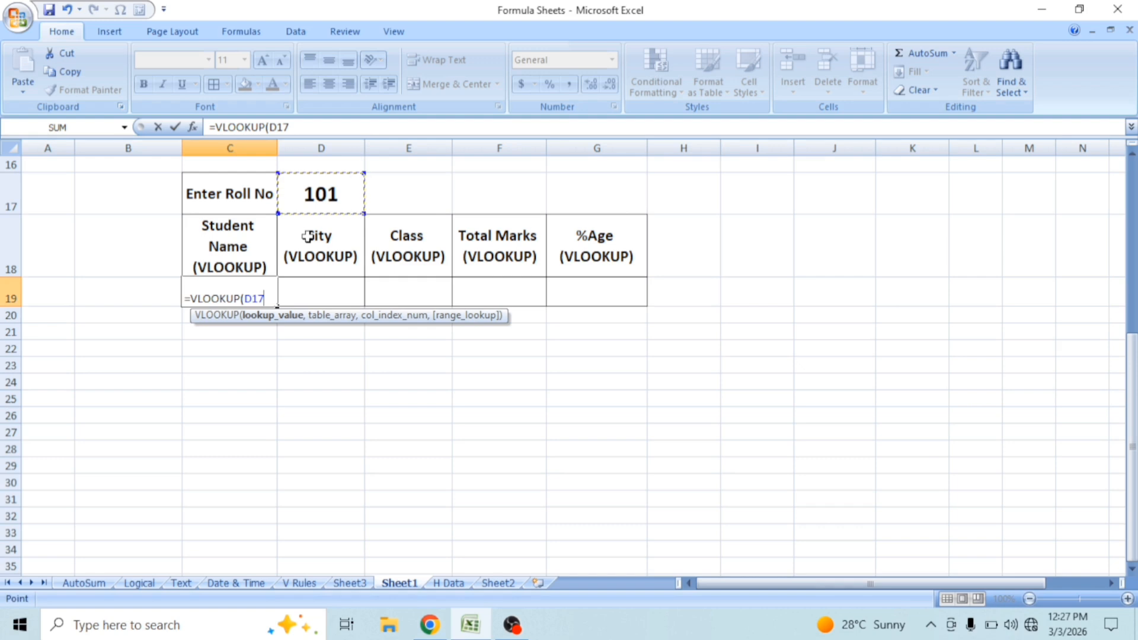
{"action": "type", "text": ","}
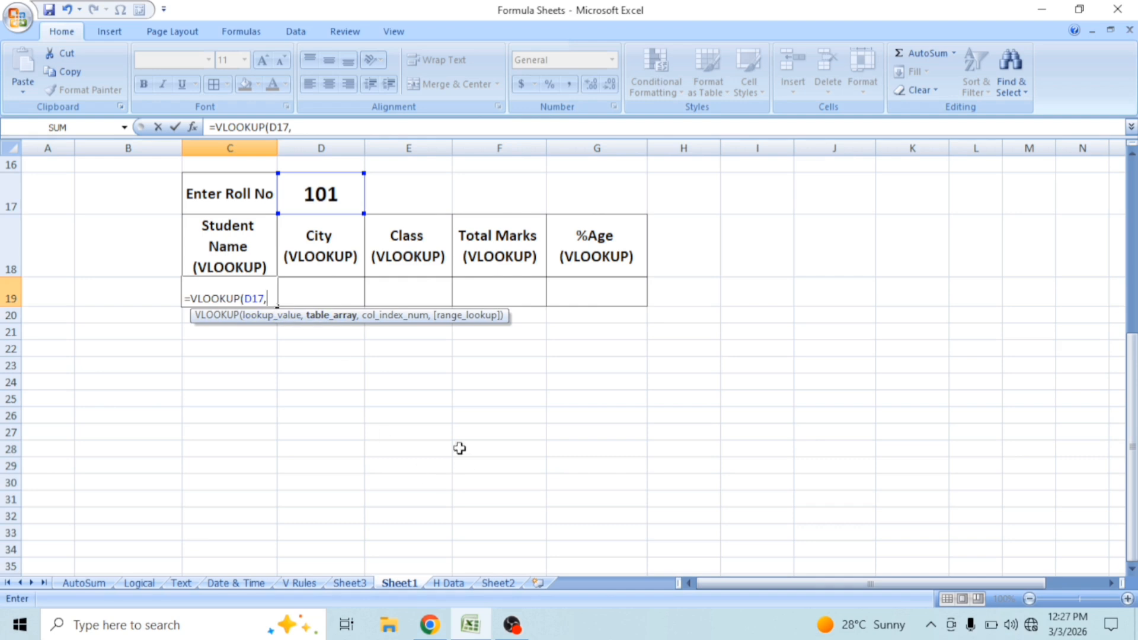
{"action": "left_click", "coordinate": [350, 586]}
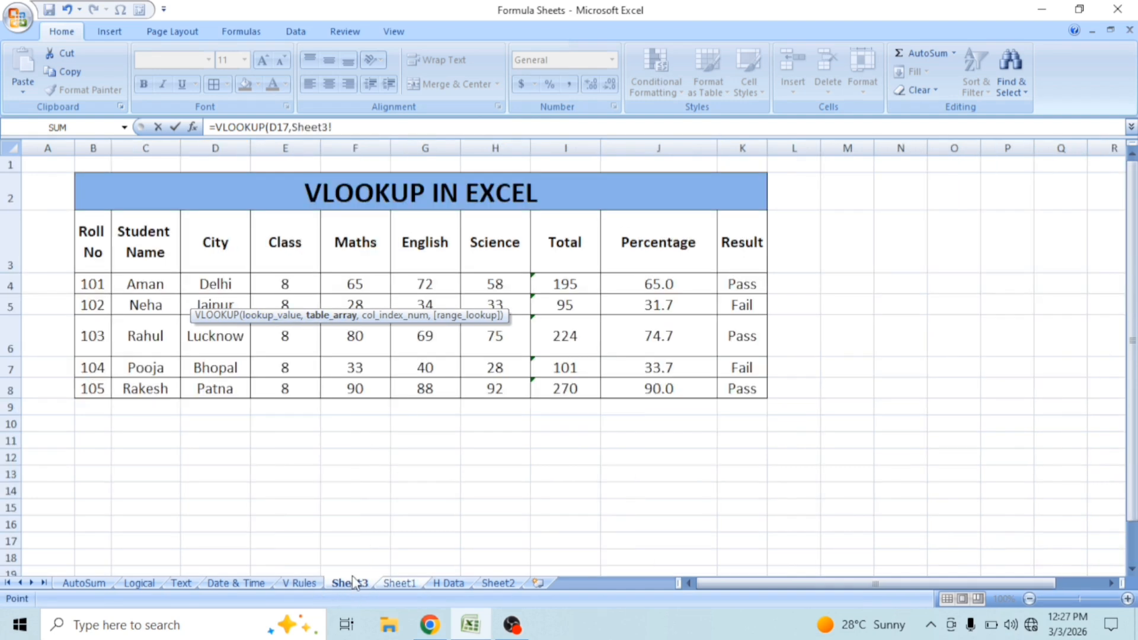
{"action": "left_click_drag", "start_coordinate": [94, 236], "coordinate": [725, 387]}
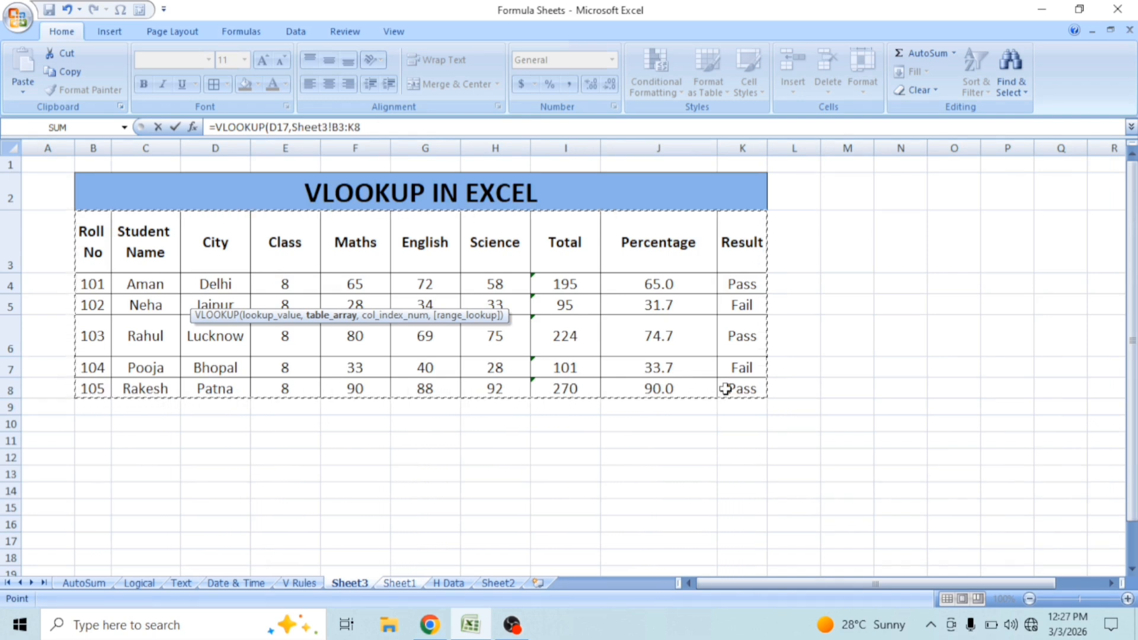
{"action": "key", "text": "Return"}
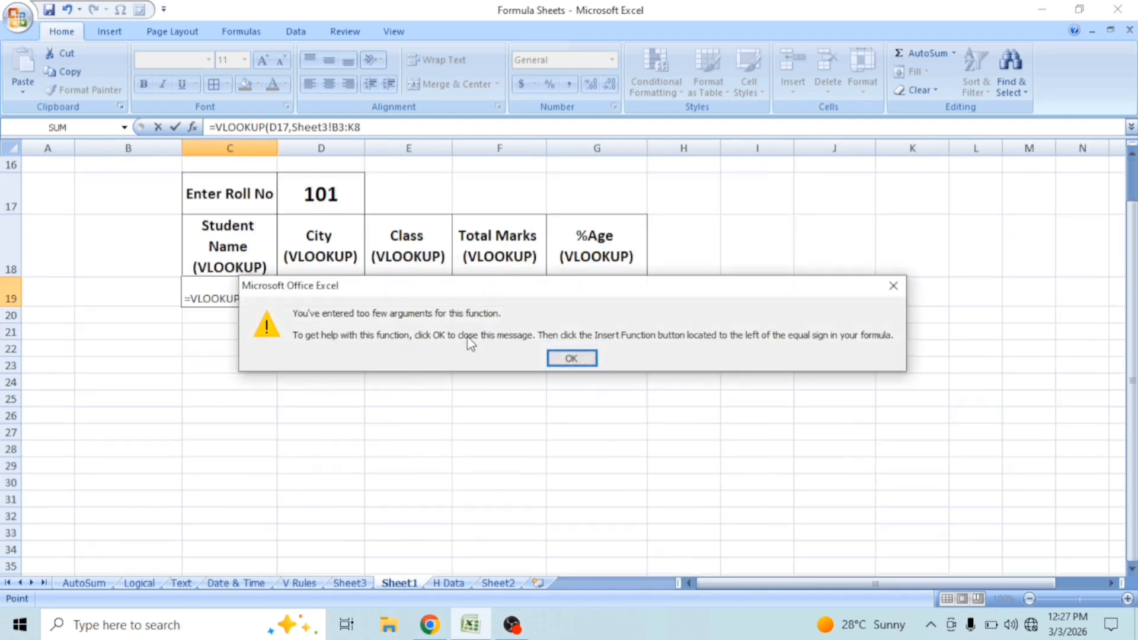
{"action": "left_click", "coordinate": [578, 358]}
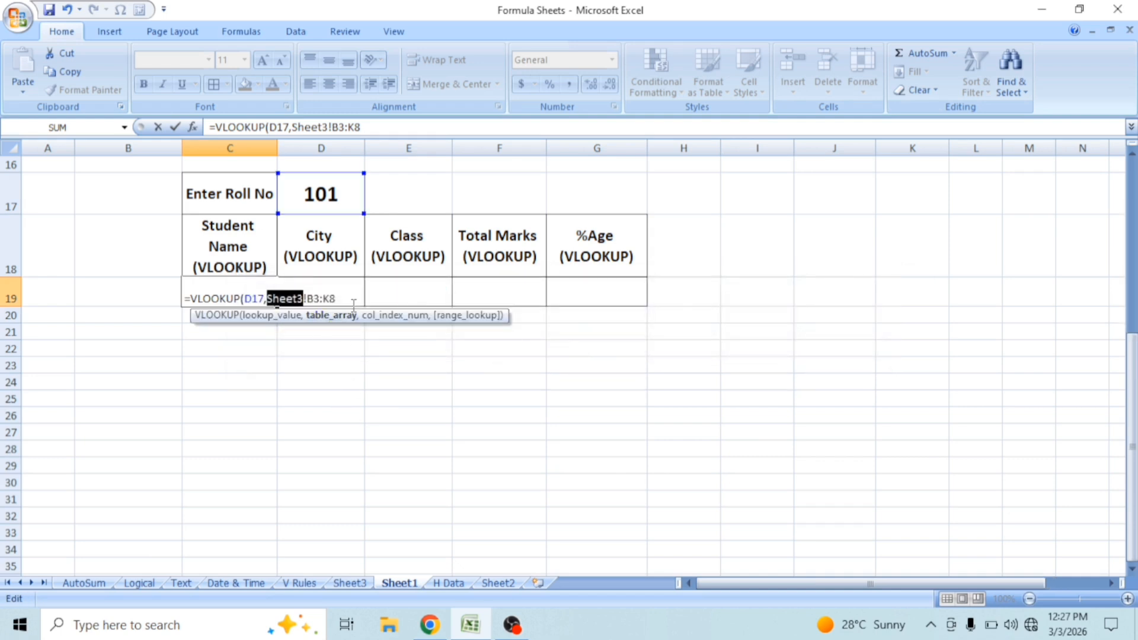
Make the table array in the C19 formula absolute, as Sheet3!$B$3:$K$8.
{"action": "left_click", "coordinate": [337, 299]}
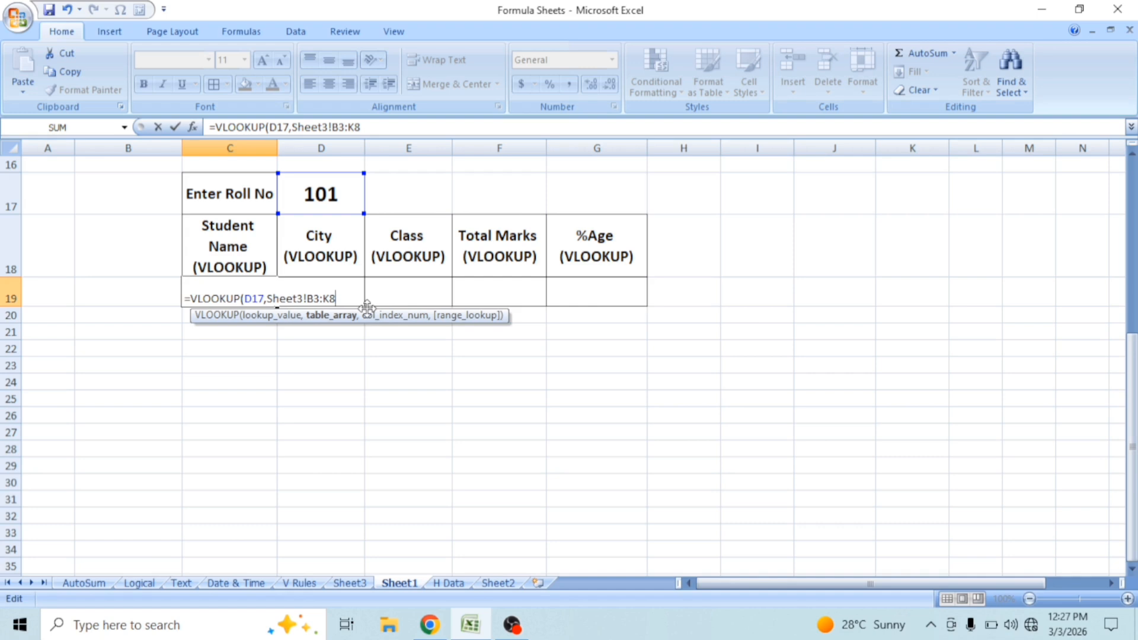
{"action": "key", "text": "F4"}
{"action": "key", "text": "BackSpace"}
{"action": "type", "text": "8"}
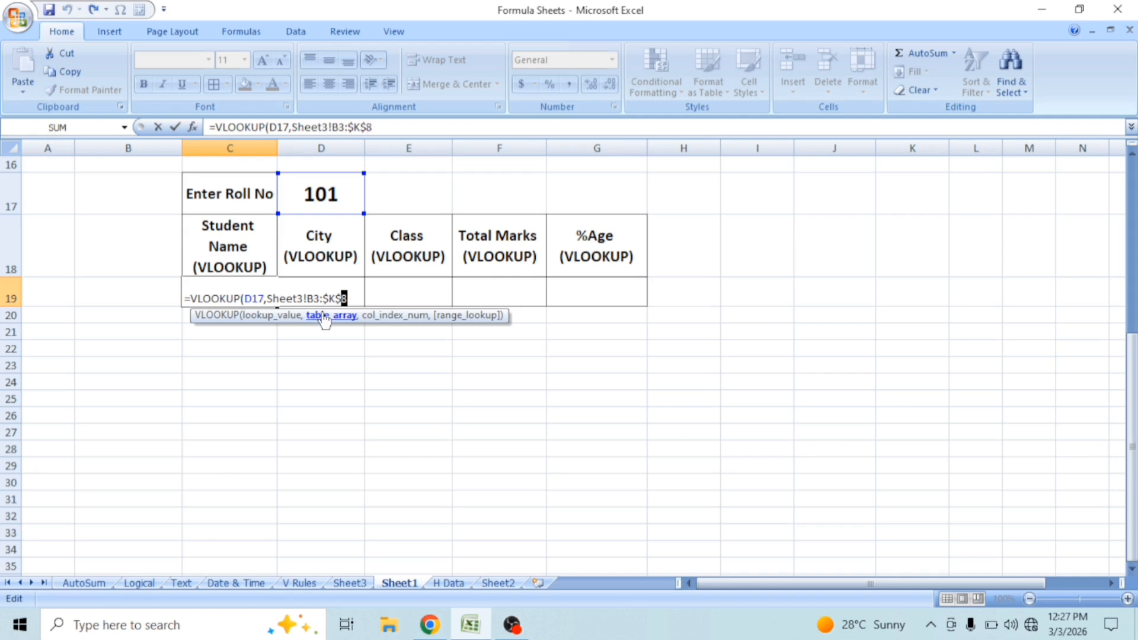
{"action": "left_click", "coordinate": [313, 297]}
{"action": "key", "text": "F4"}
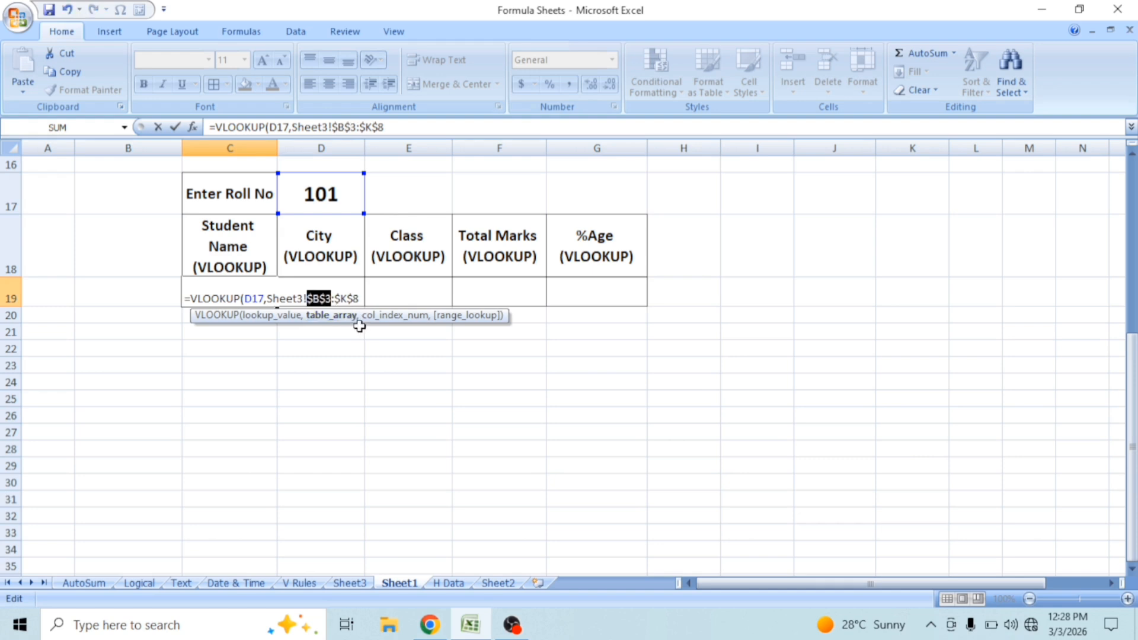
{"action": "left_click", "coordinate": [361, 298]}
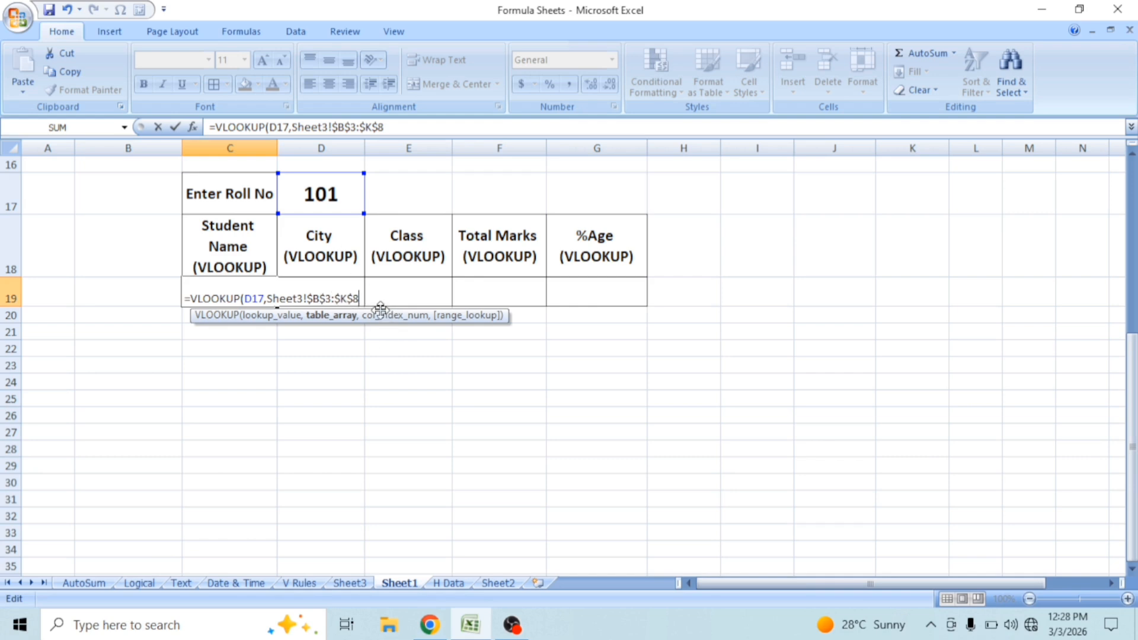
Complete the Student Name VLOOKUP in C19 with column index 2 and FALSE for an exact match.
{"action": "type", "text": ","}
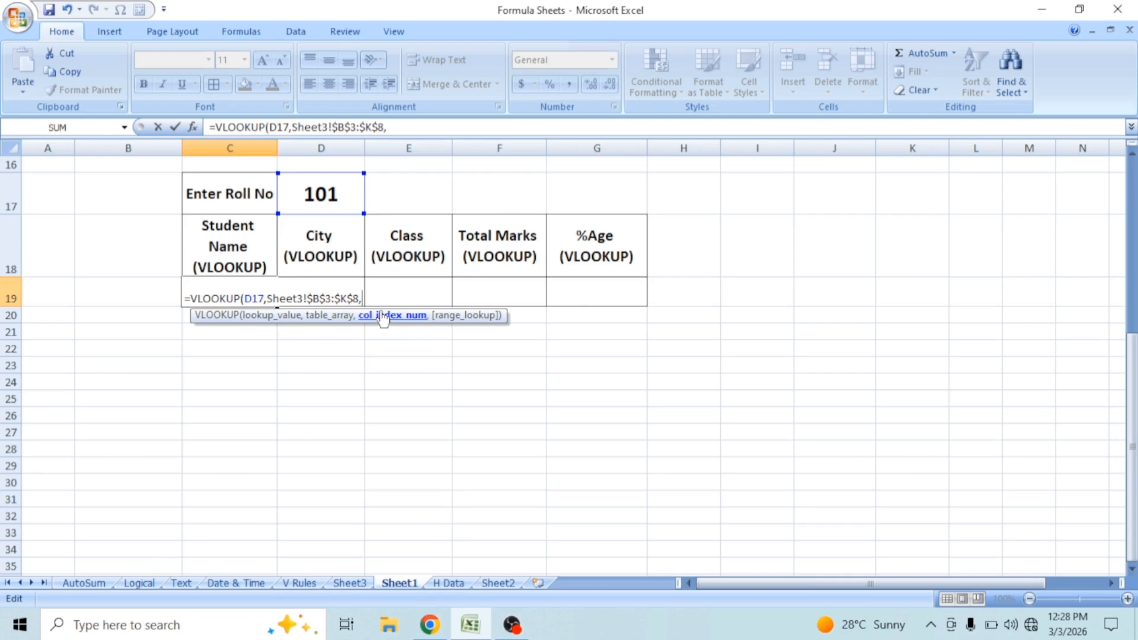
{"action": "type", "text": "2,G"}
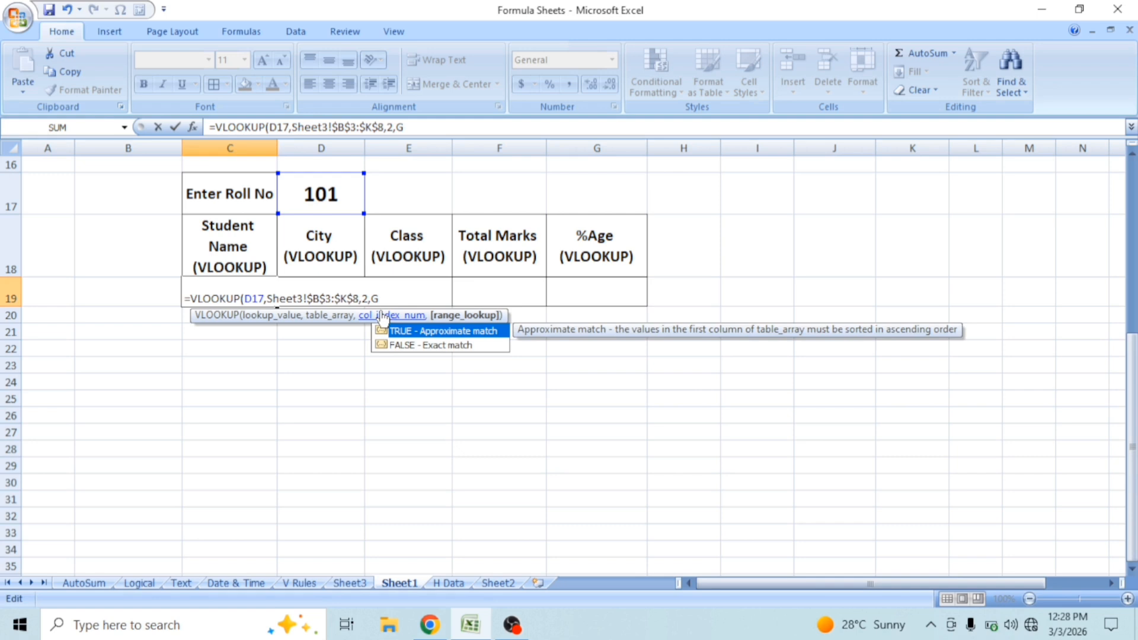
{"action": "key", "text": "BackSpace"}
{"action": "type", "text": "FALSE)"}
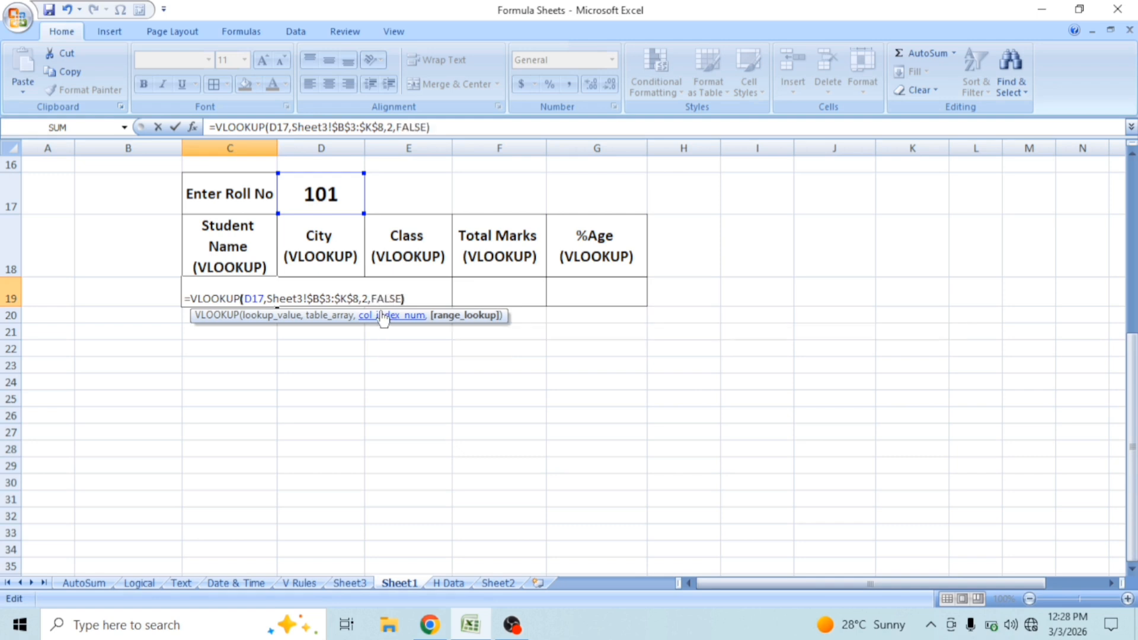
{"action": "key", "text": "Return"}
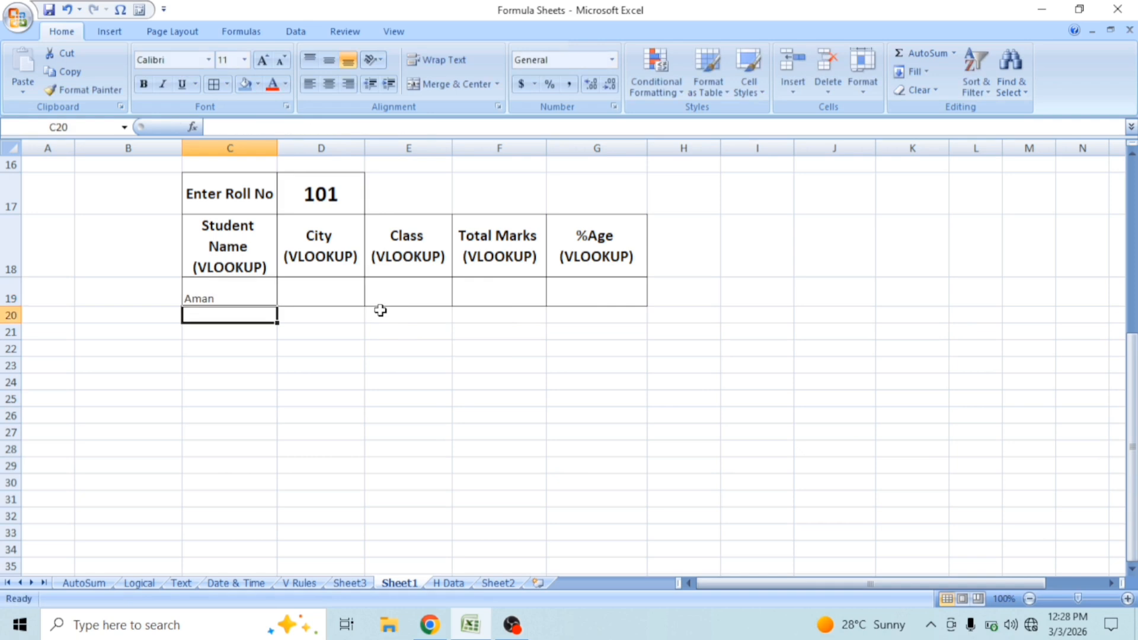
Centre the Student Name result in C19 horizontally and vertically, and increase its font size to 20.
{"action": "left_click", "coordinate": [240, 291]}
{"action": "left_click", "coordinate": [329, 60]}
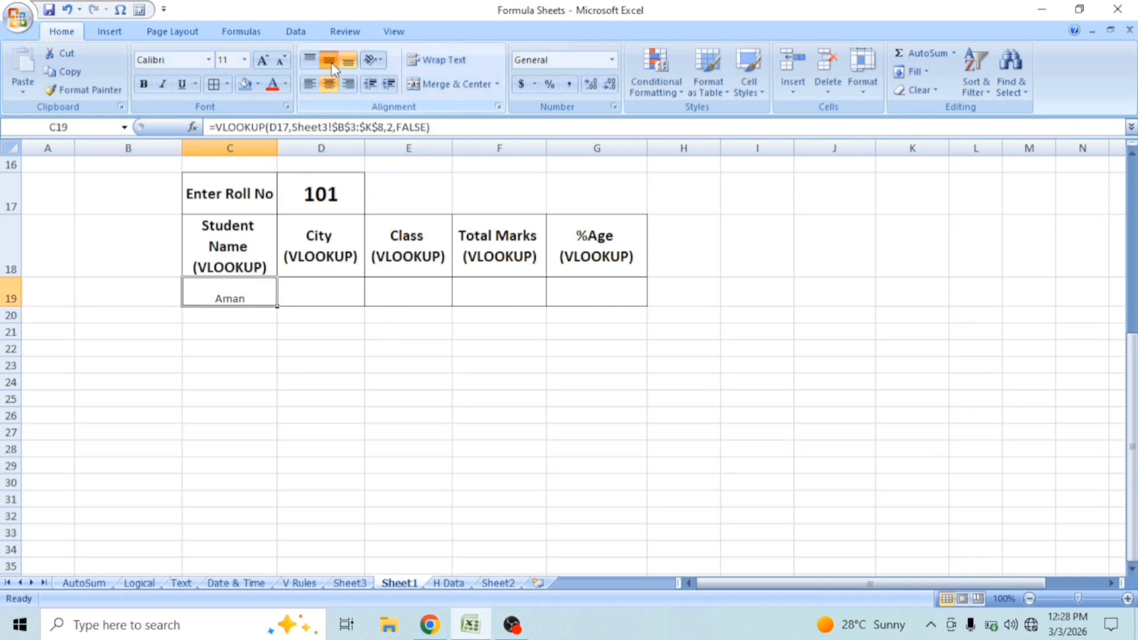
{"action": "left_click", "coordinate": [329, 84]}
{"action": "left_click", "coordinate": [264, 61]}
{"action": "left_click", "coordinate": [264, 61]}
{"action": "left_click", "coordinate": [264, 61]}
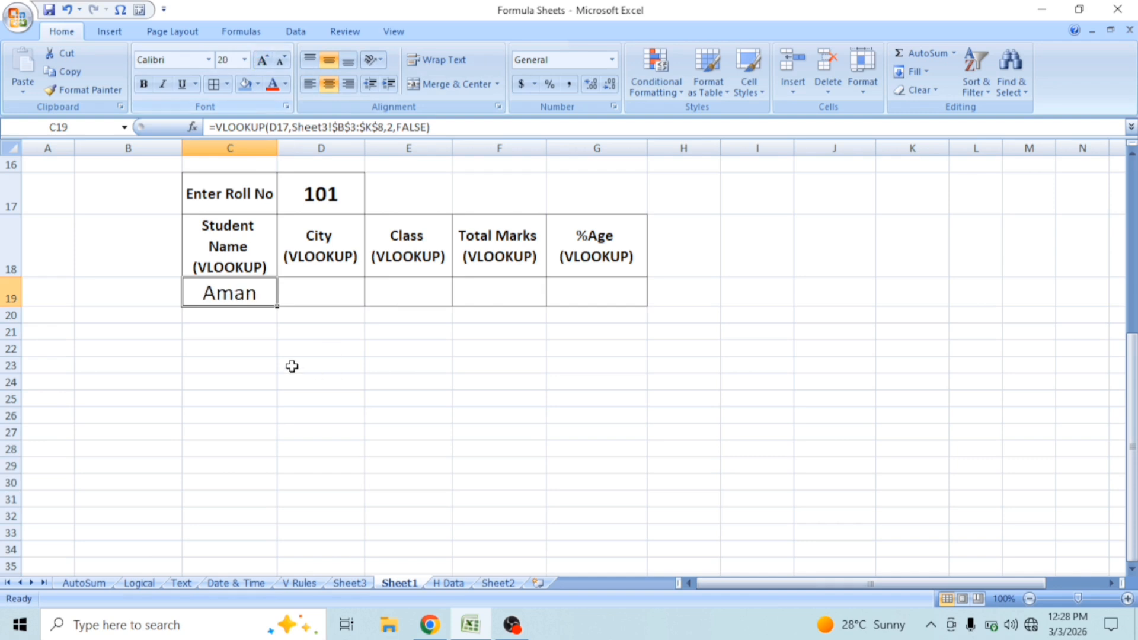
Start a VLOOKUP formula in D19 with D17 as the lookup value and Sheet3!B3:K8 as the table array.
{"action": "left_click", "coordinate": [305, 293]}
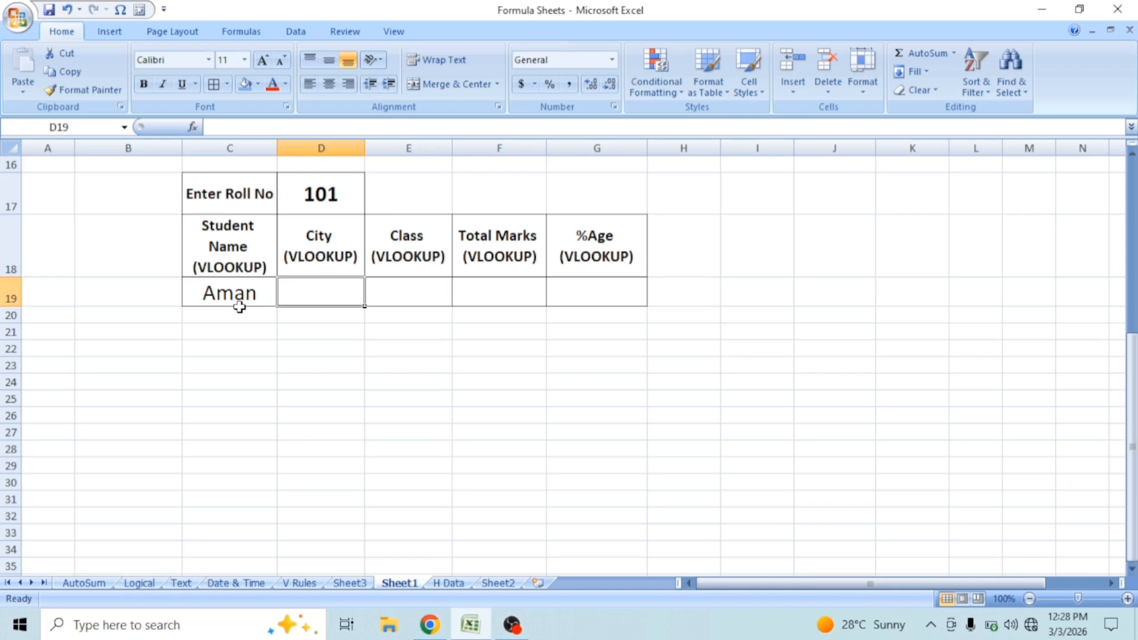
{"action": "type", "text": "="}
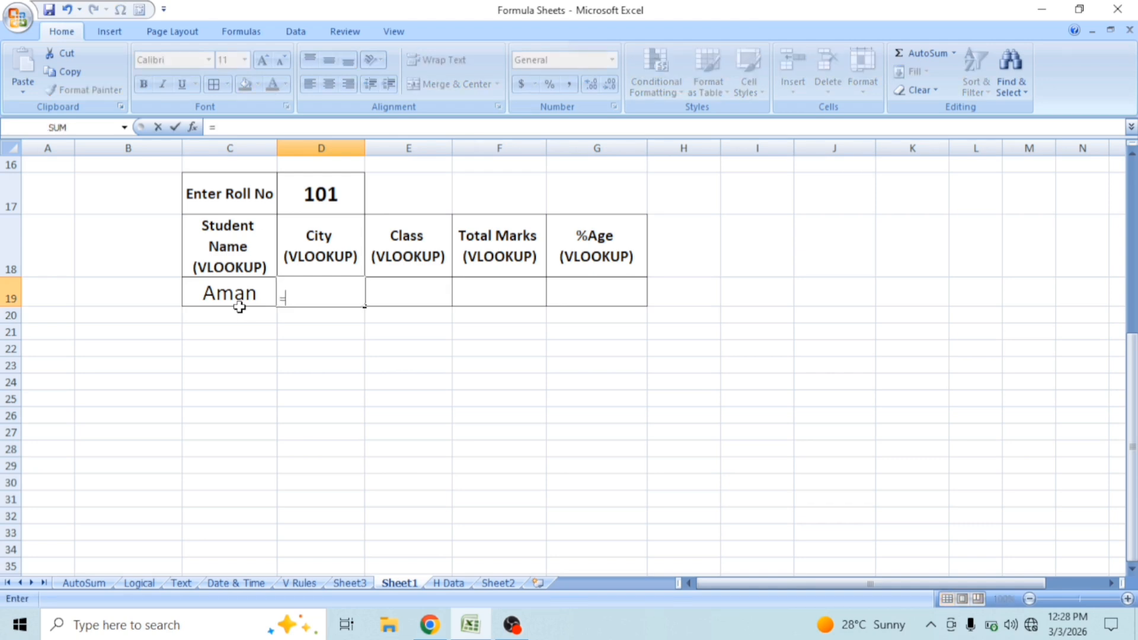
{"action": "type", "text": "VLOO"}
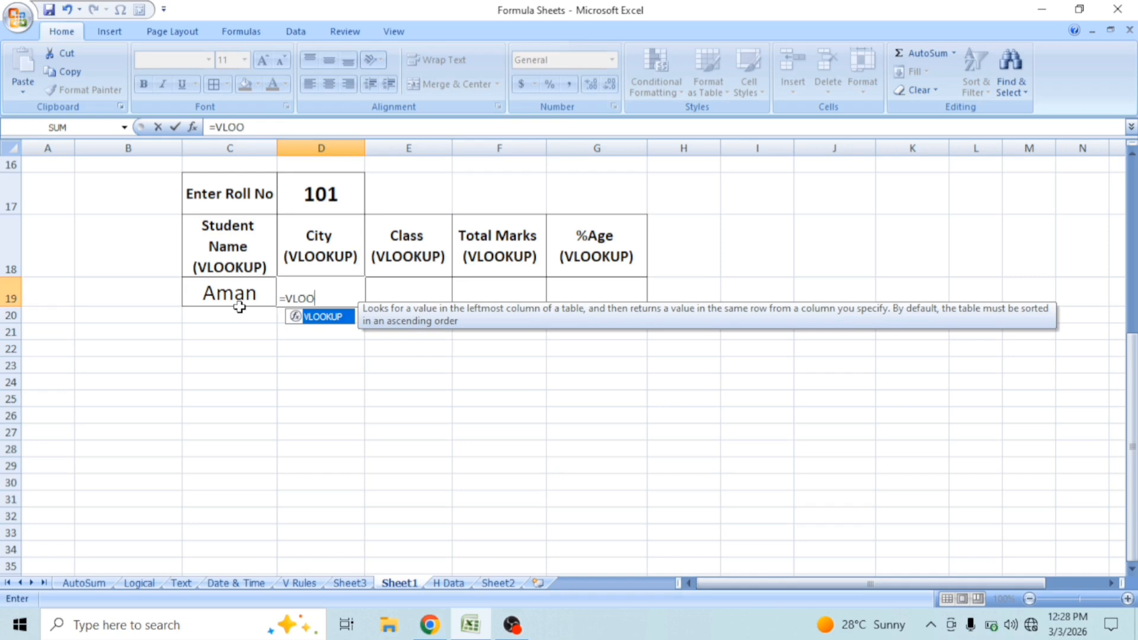
{"action": "type", "text": "KUP("}
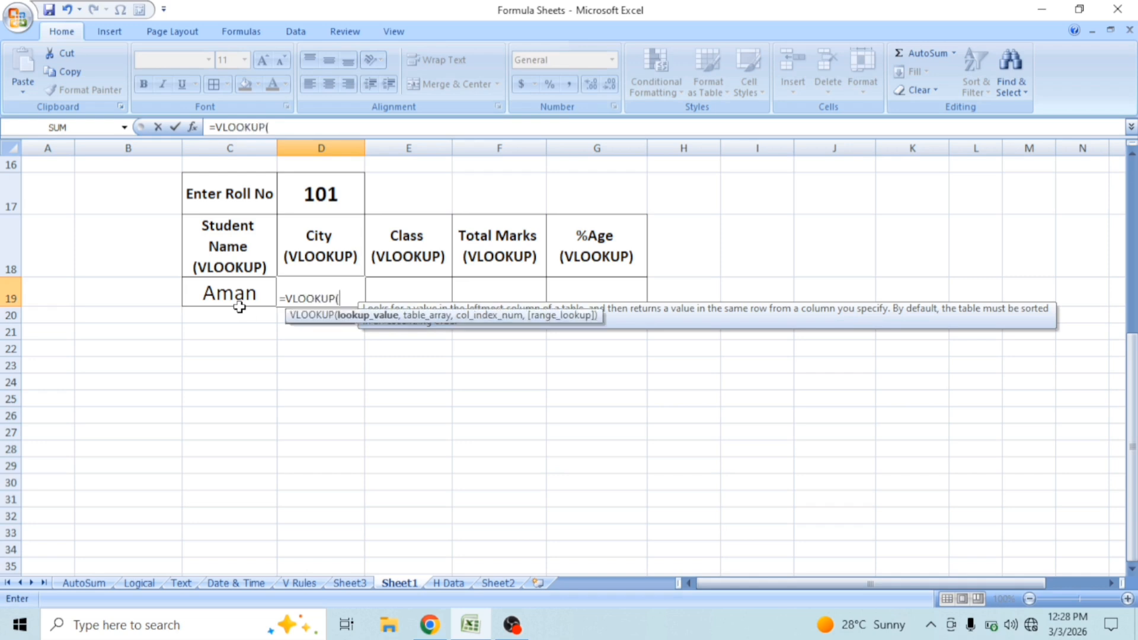
{"action": "left_click", "coordinate": [319, 195]}
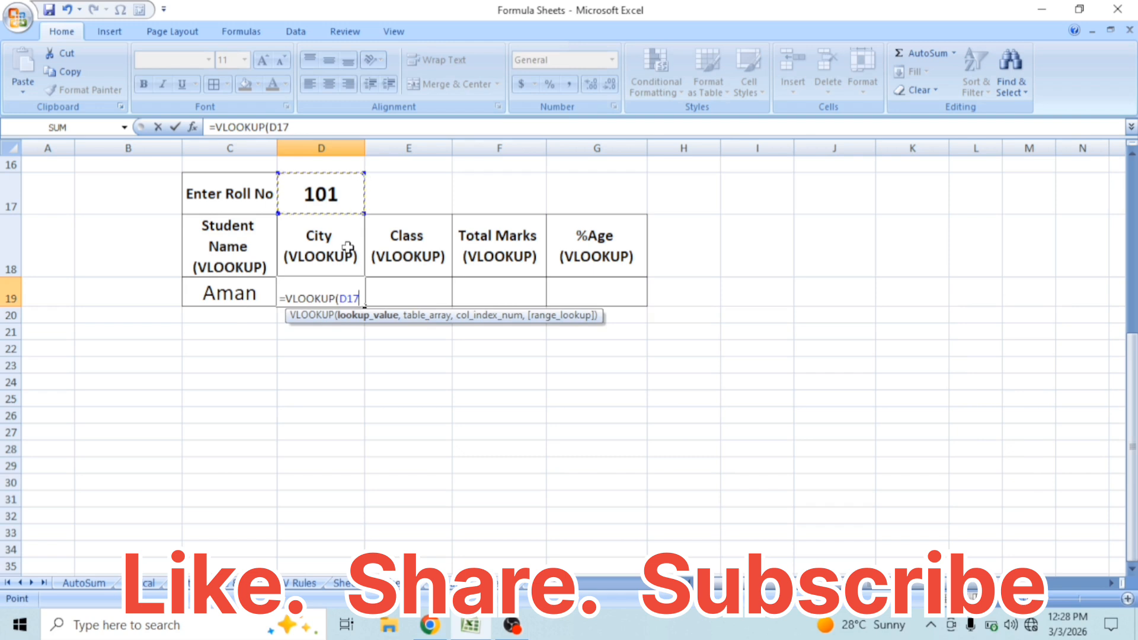
{"action": "type", "text": ","}
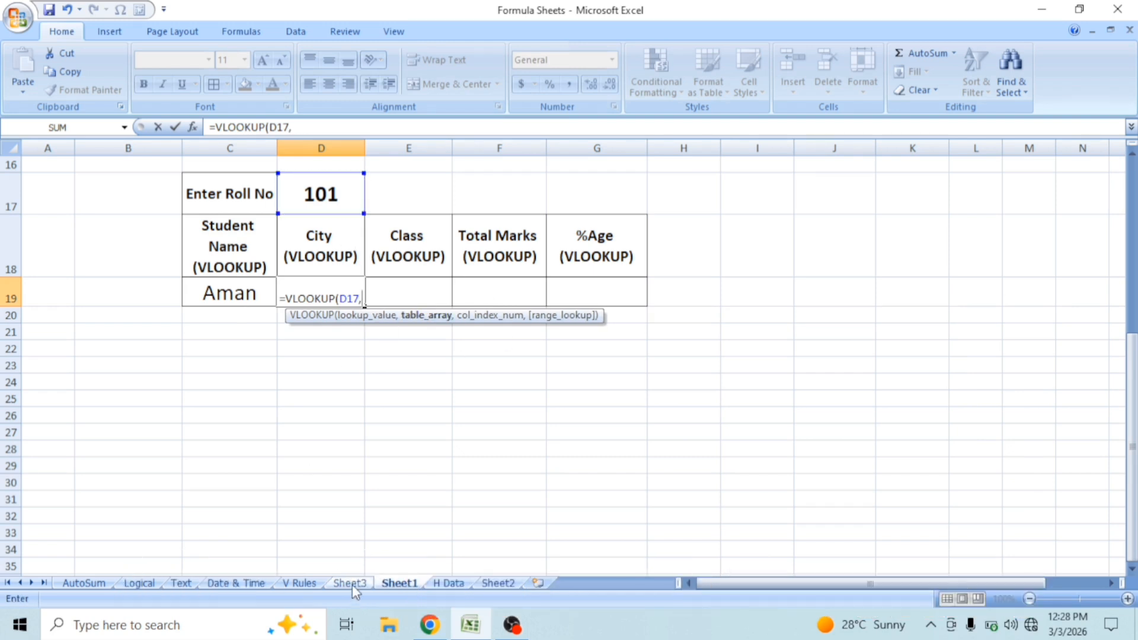
{"action": "left_click", "coordinate": [352, 585]}
{"action": "left_click_drag", "start_coordinate": [95, 237], "coordinate": [743, 388]}
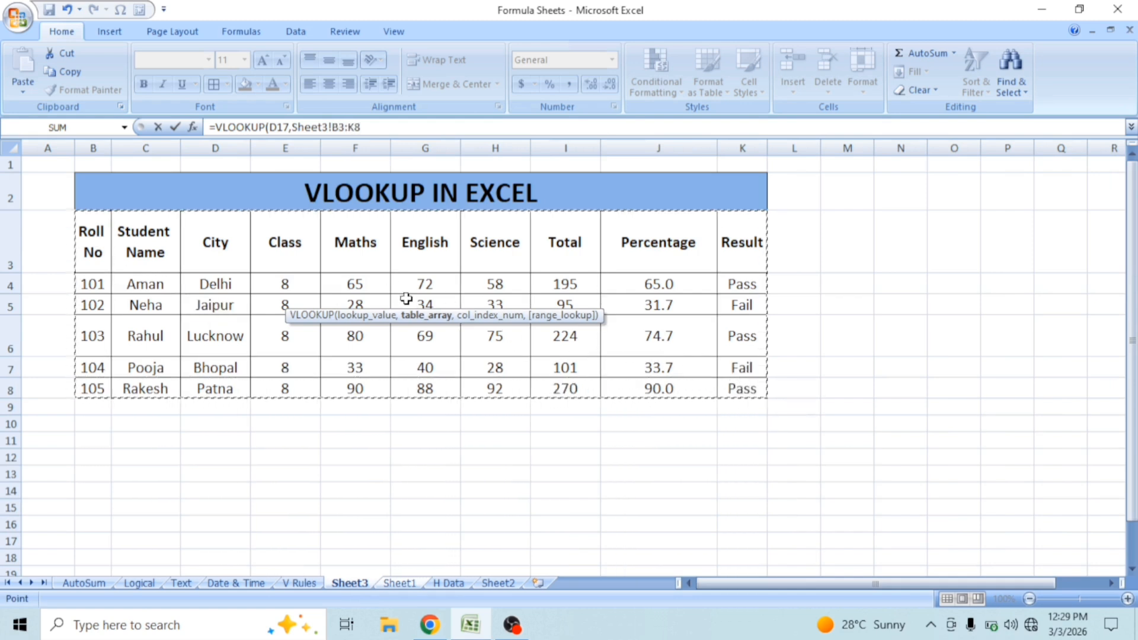
{"action": "key", "text": "Return"}
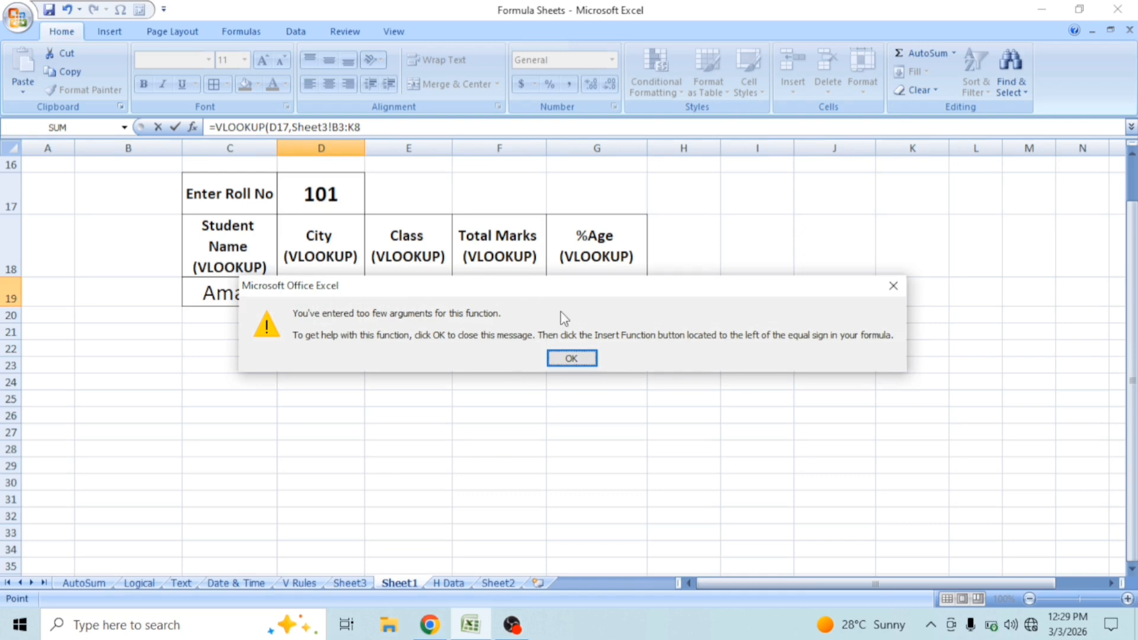
{"action": "left_click", "coordinate": [571, 358]}
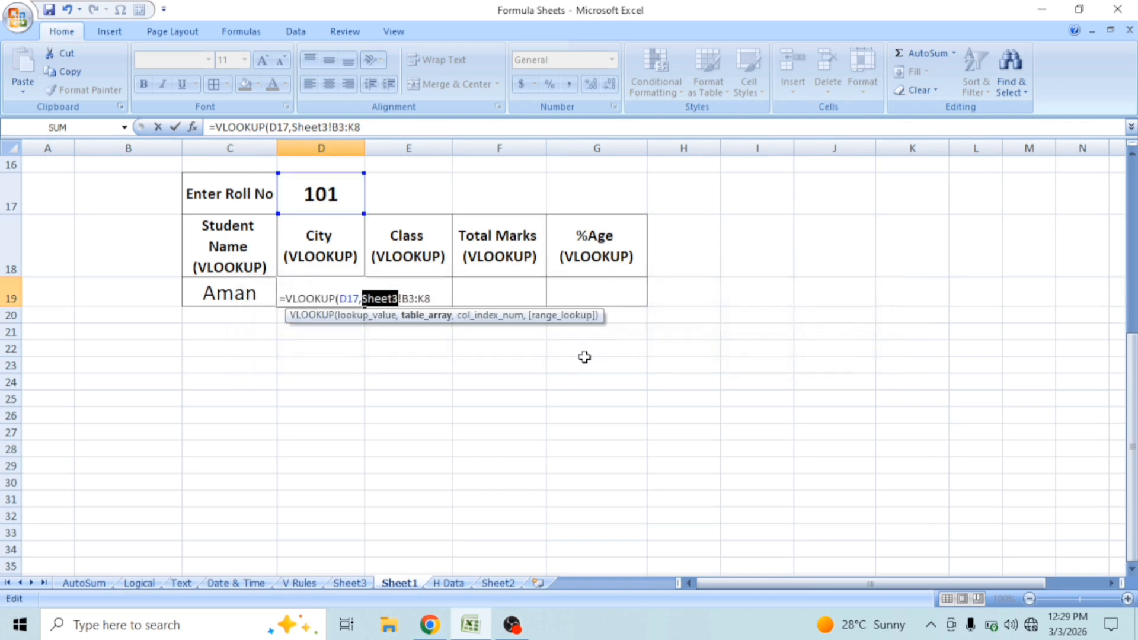
Add column index 3 and FALSE for an exact match to the City VLOOKUP formula in D19.
{"action": "left_click", "coordinate": [434, 298]}
{"action": "type", "text": ","}
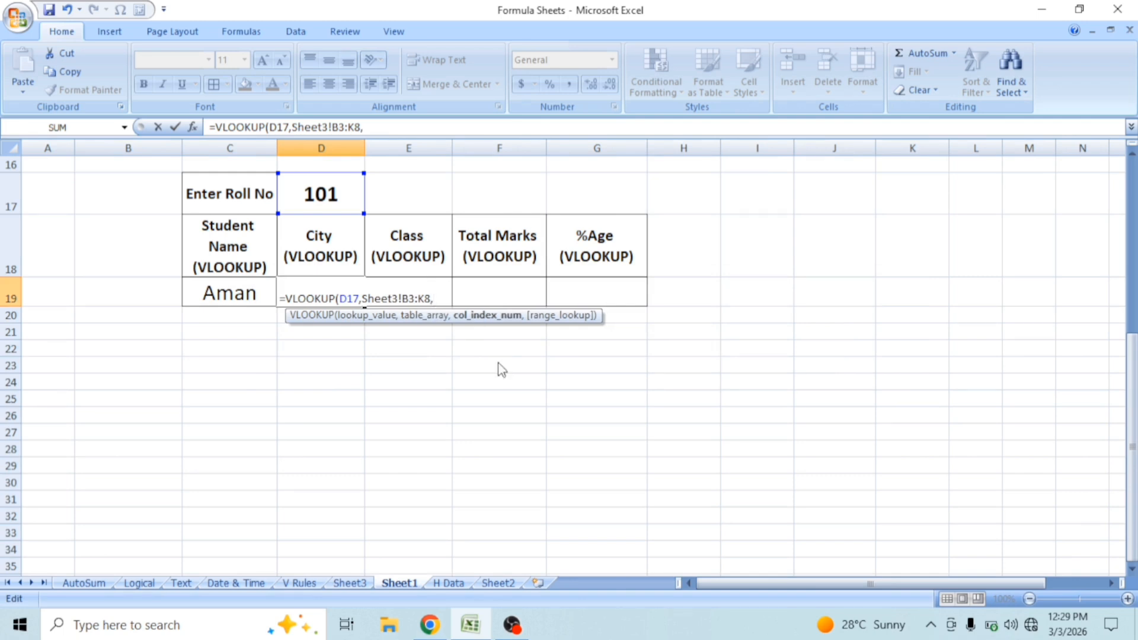
{"action": "type", "text": "3,"}
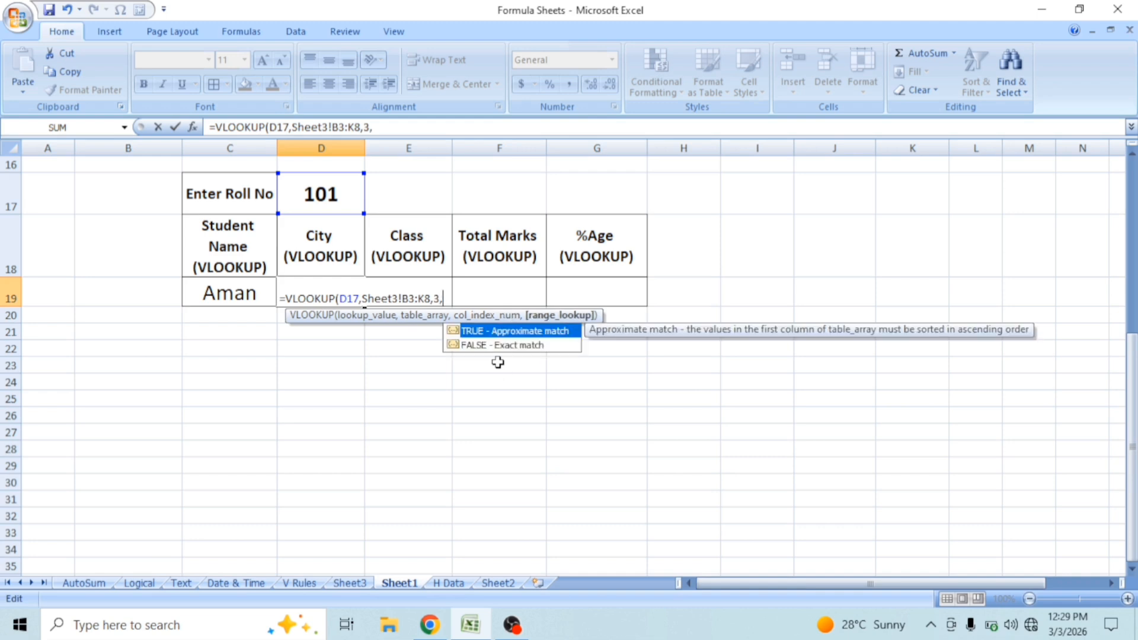
{"action": "type", "text": "FALSE)"}
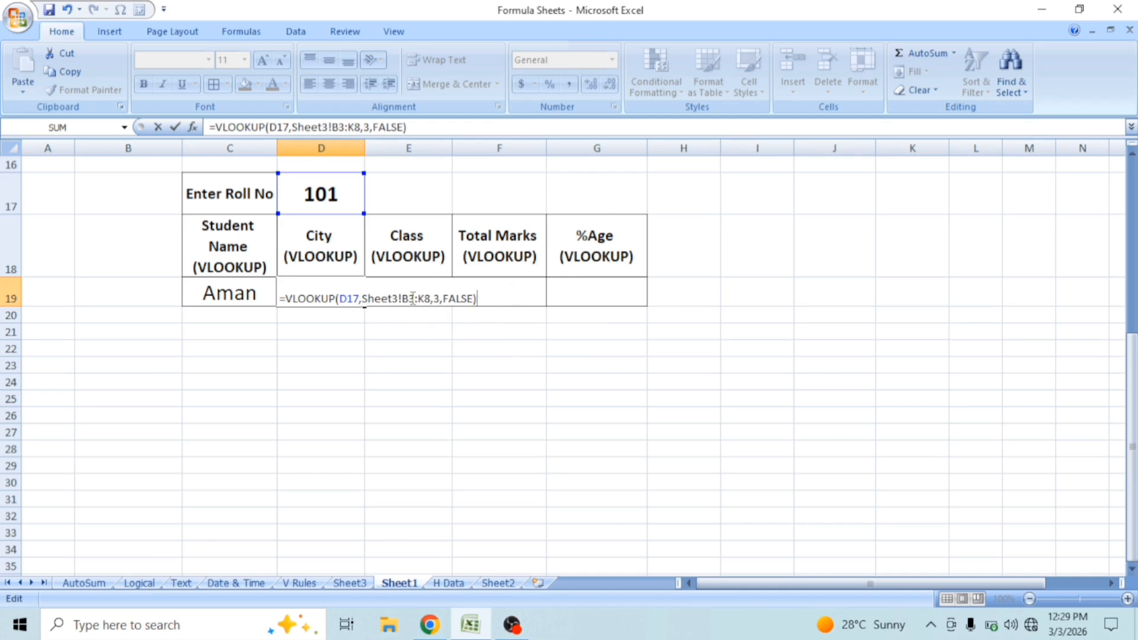
Make the table array in the D19 formula absolute, as Sheet3!$B$3:$K$8, and enter the formula.
{"action": "left_click", "coordinate": [410, 298]}
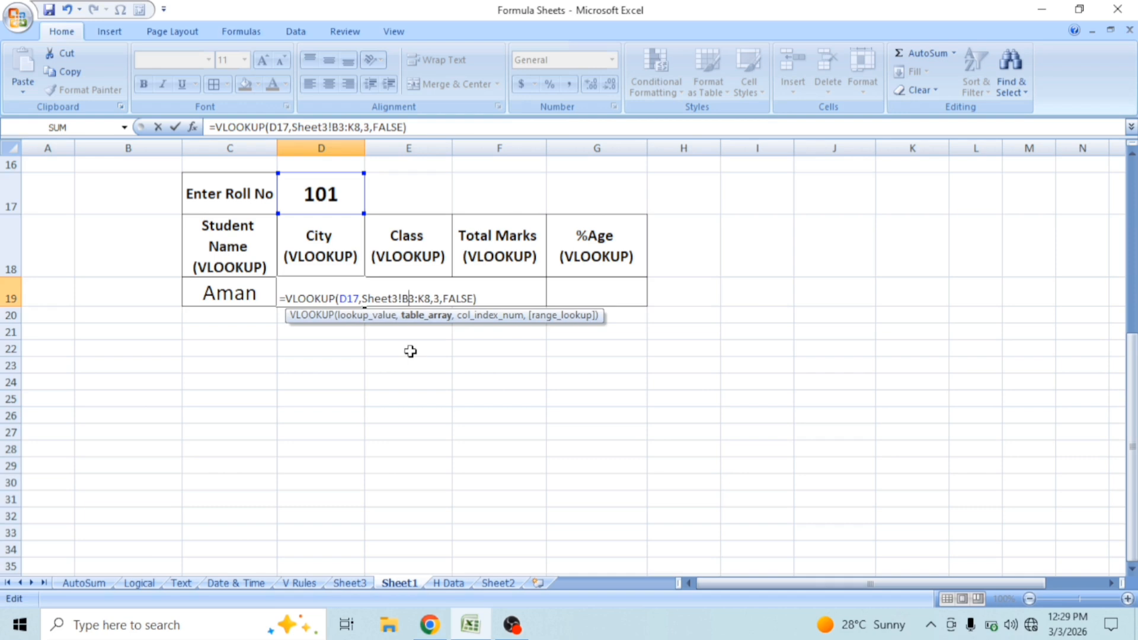
{"action": "key", "text": "F4"}
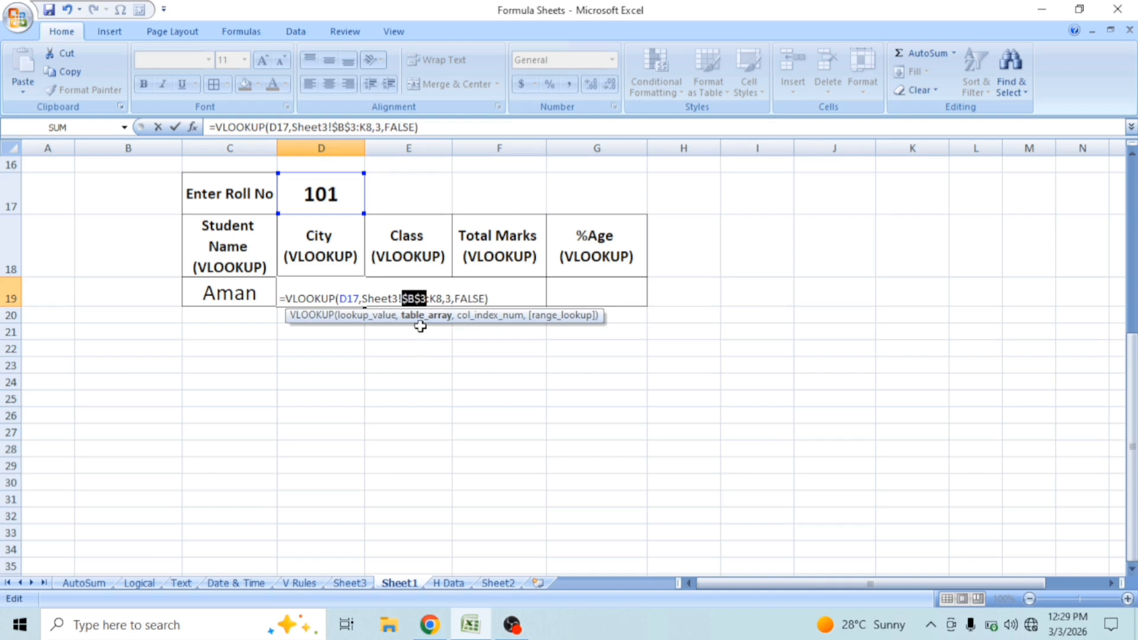
{"action": "left_click", "coordinate": [438, 299]}
{"action": "key", "text": "F4"}
{"action": "key", "text": "Return"}
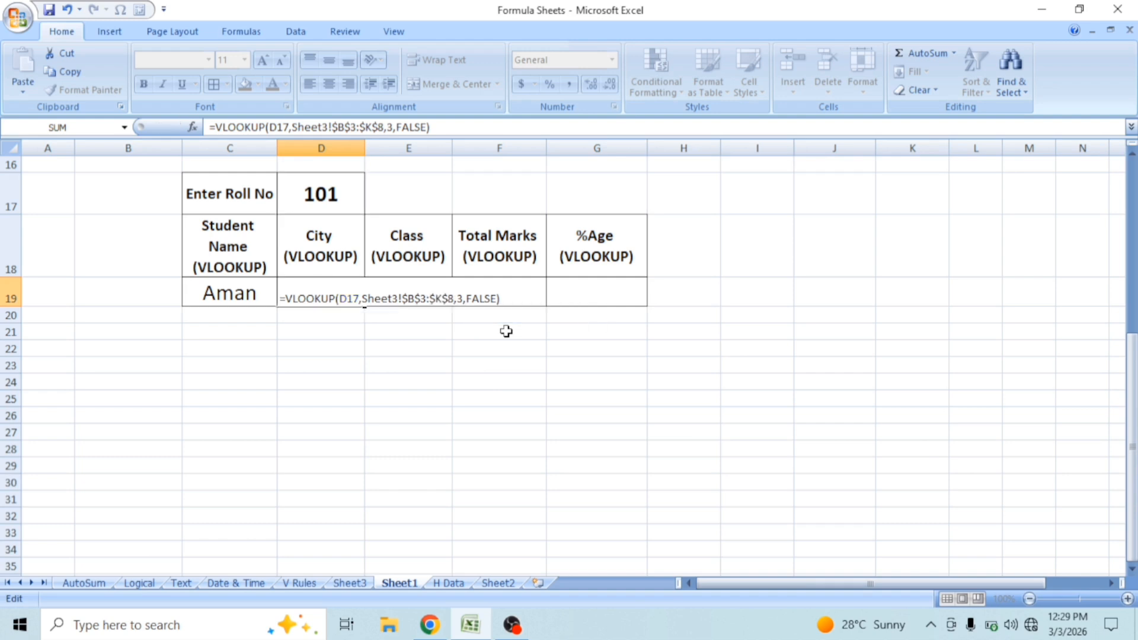
Copy the formatting of C19 to the remaining result cells D19:G19.
{"action": "left_click_drag", "start_coordinate": [233, 297], "coordinate": [237, 312]}
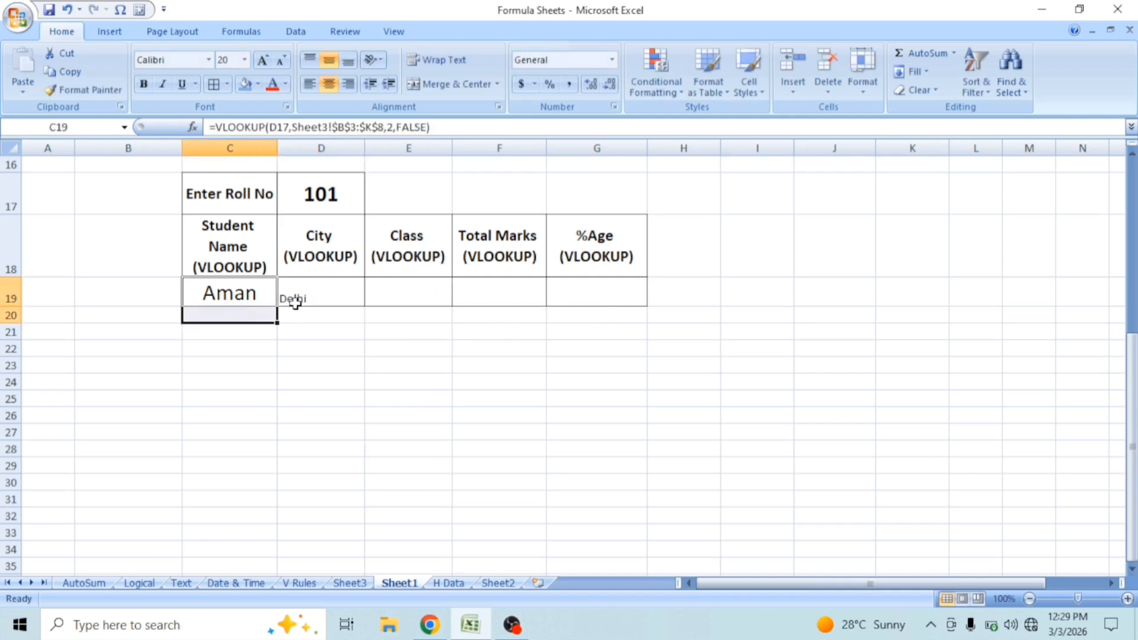
{"action": "left_click", "coordinate": [253, 295]}
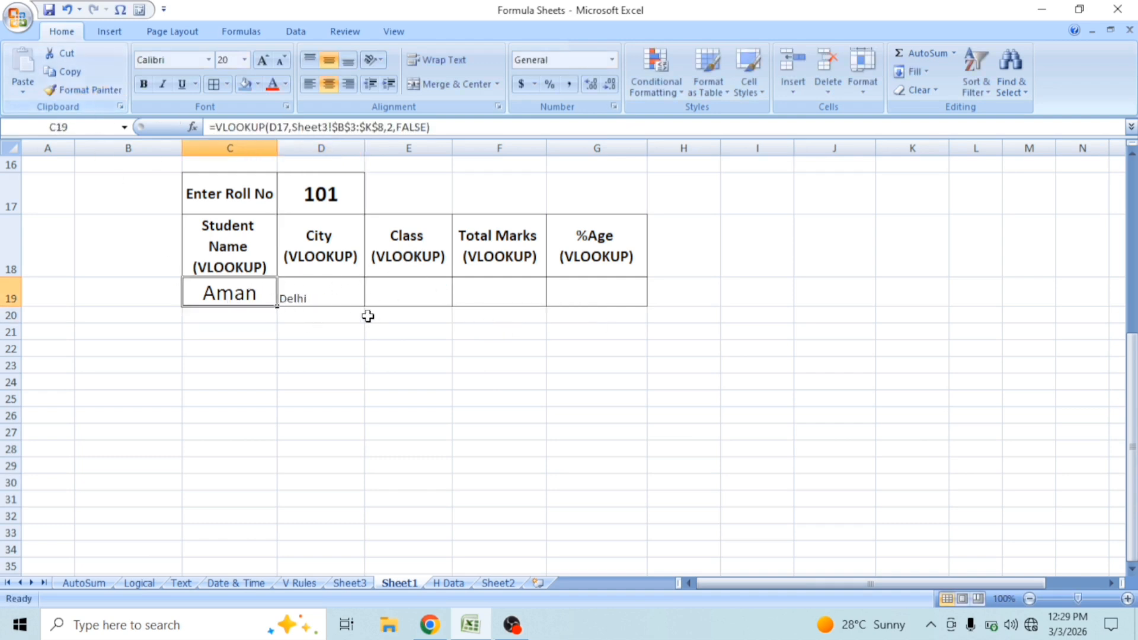
{"action": "left_click", "coordinate": [86, 89]}
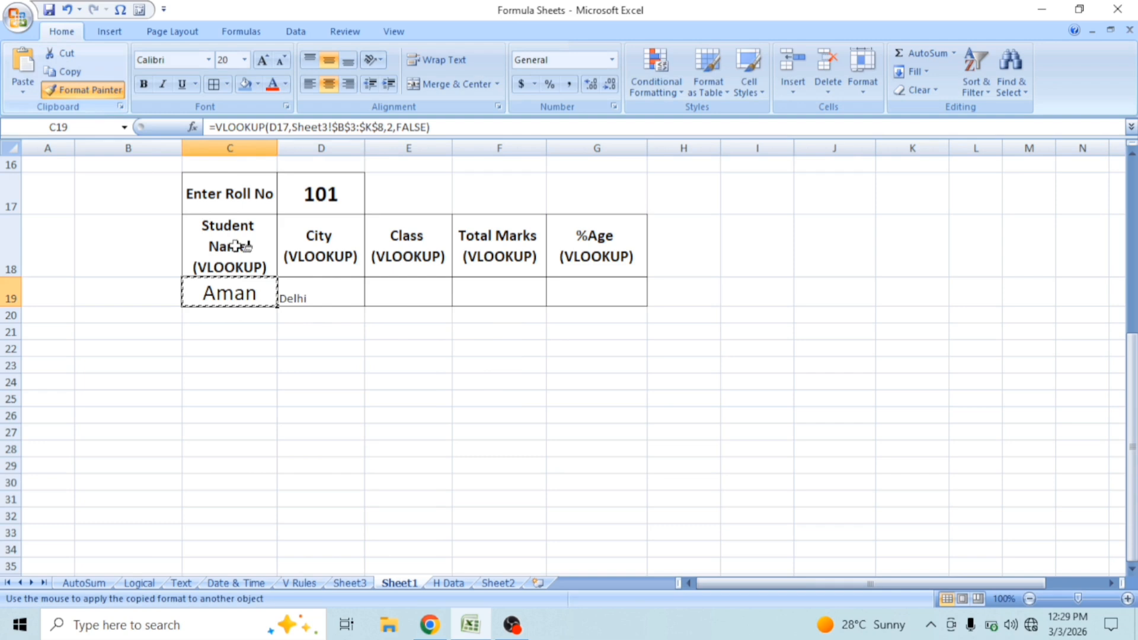
{"action": "left_click_drag", "start_coordinate": [319, 285], "coordinate": [610, 292]}
{"action": "left_click", "coordinate": [317, 293]}
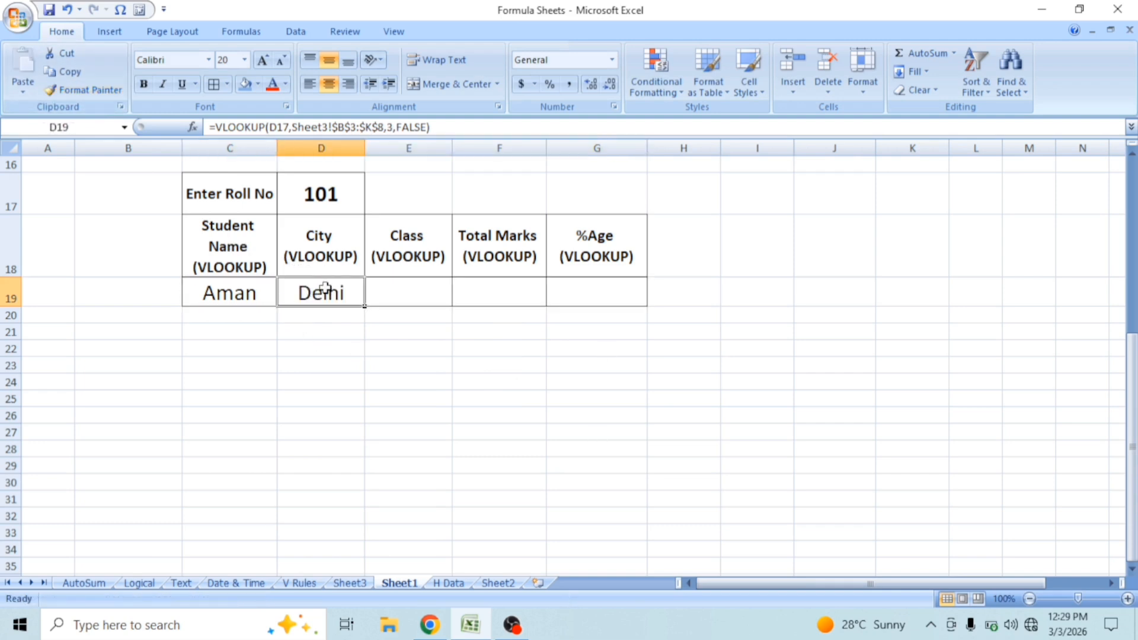
Make the lookup value in the D19 City formula absolute, as $D$17.
{"action": "left_click", "coordinate": [292, 195]}
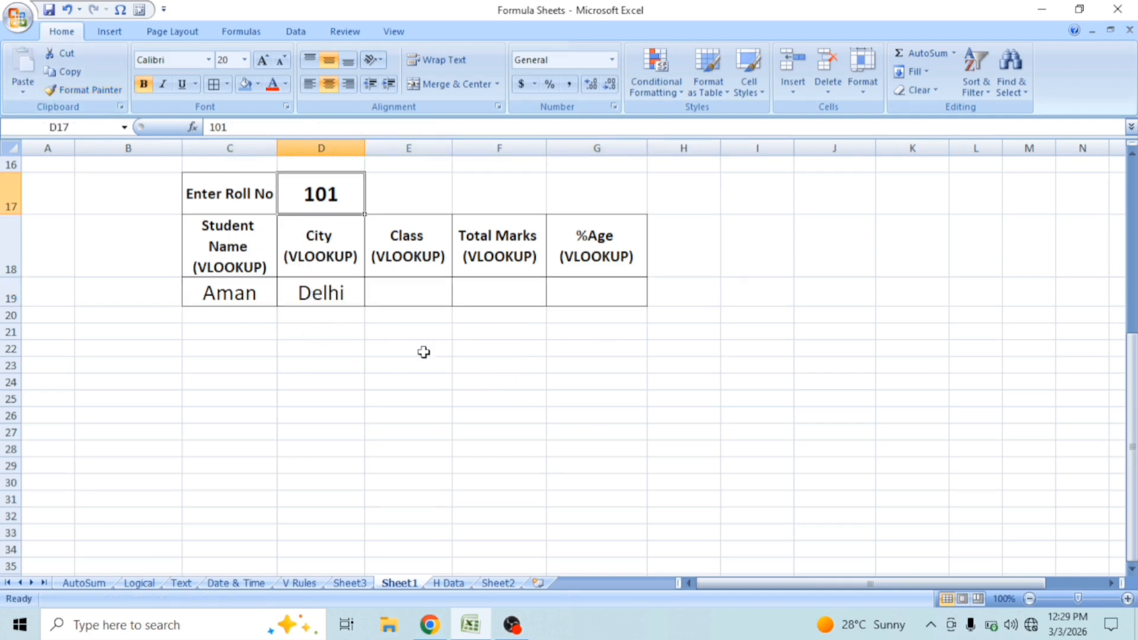
{"action": "left_click", "coordinate": [302, 296]}
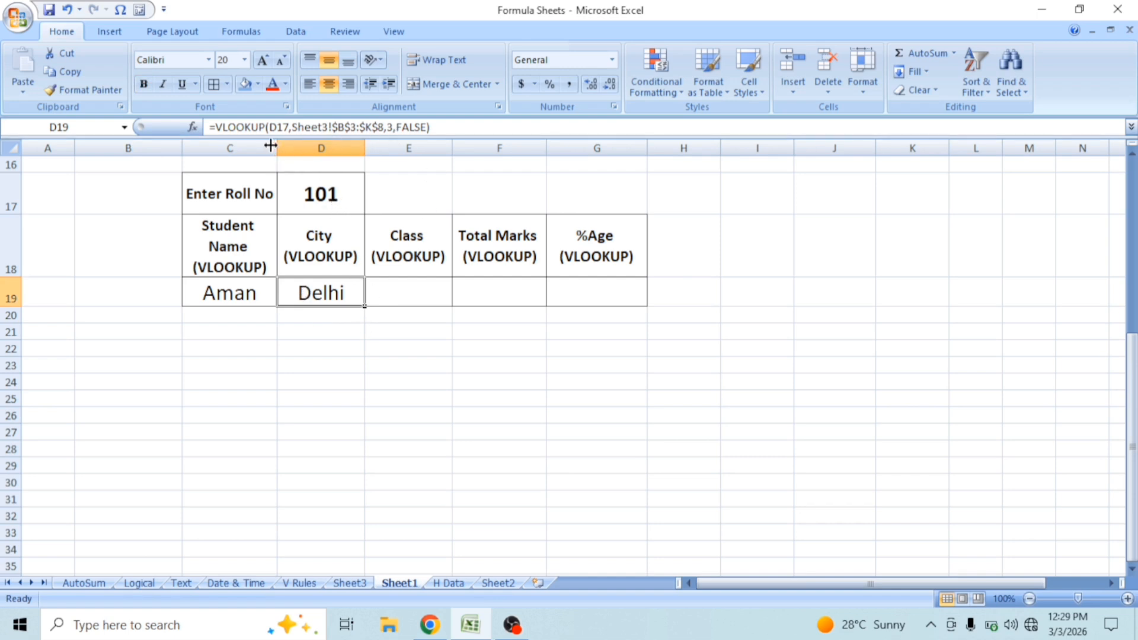
{"action": "left_click", "coordinate": [272, 128]}
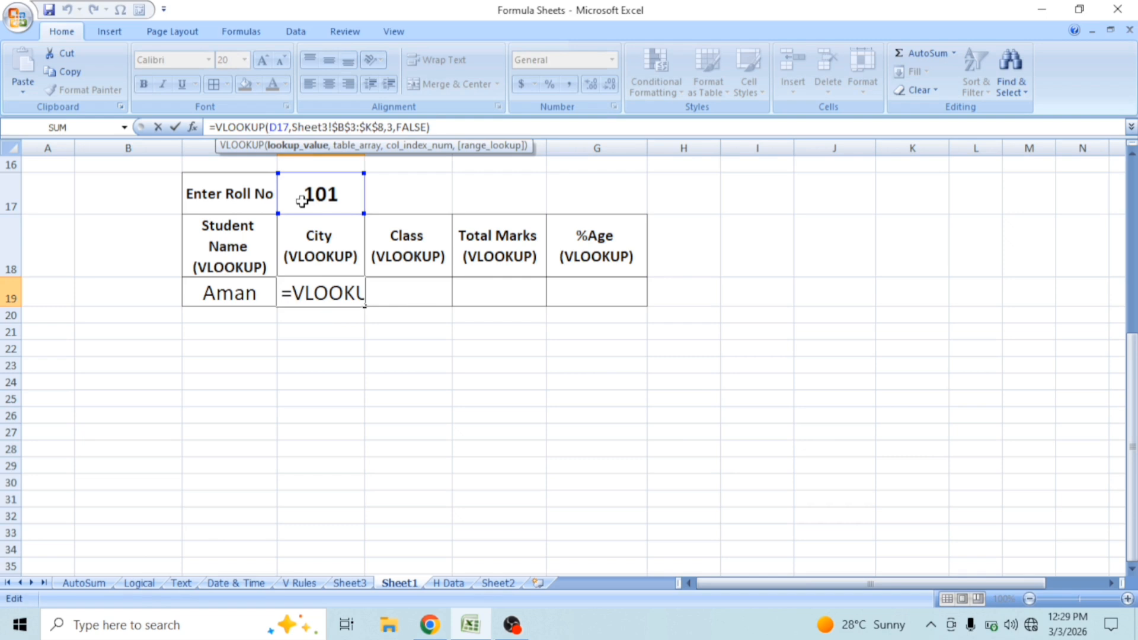
{"action": "key", "text": "F4"}
{"action": "key", "text": "Return"}
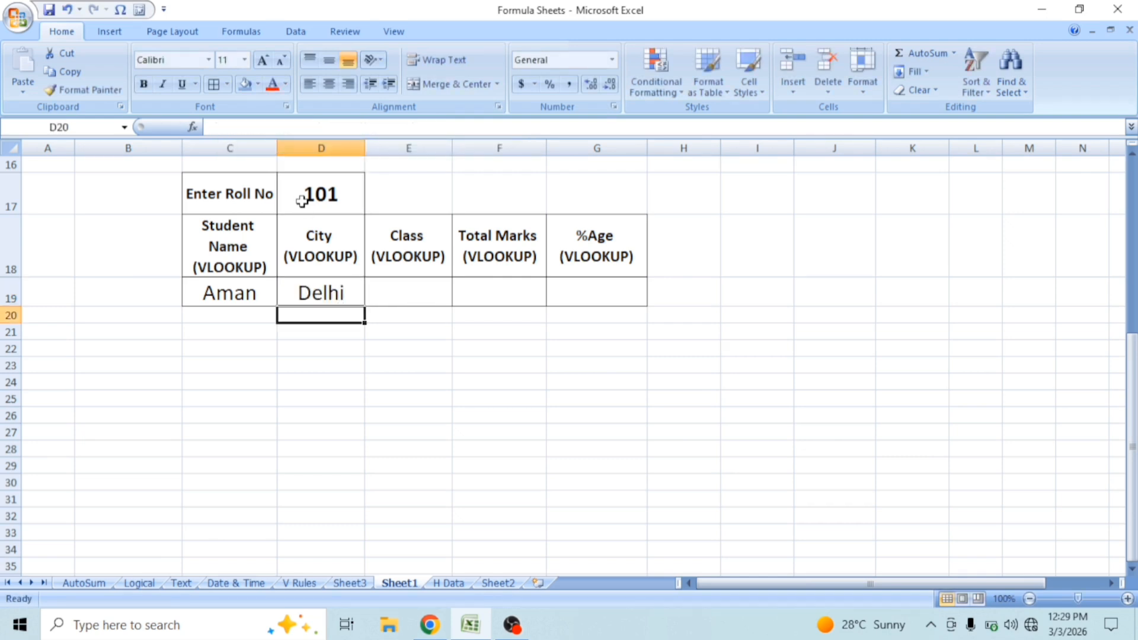
Copy the City formula from D19 to the Class, Total Marks and %Age cells E19:G19.
{"action": "key", "text": "Up"}
{"action": "key", "text": "ctrl+c"}
{"action": "key", "text": "Right"}
{"action": "key", "text": "shift+Right"}
{"action": "key", "text": "shift+Right"}
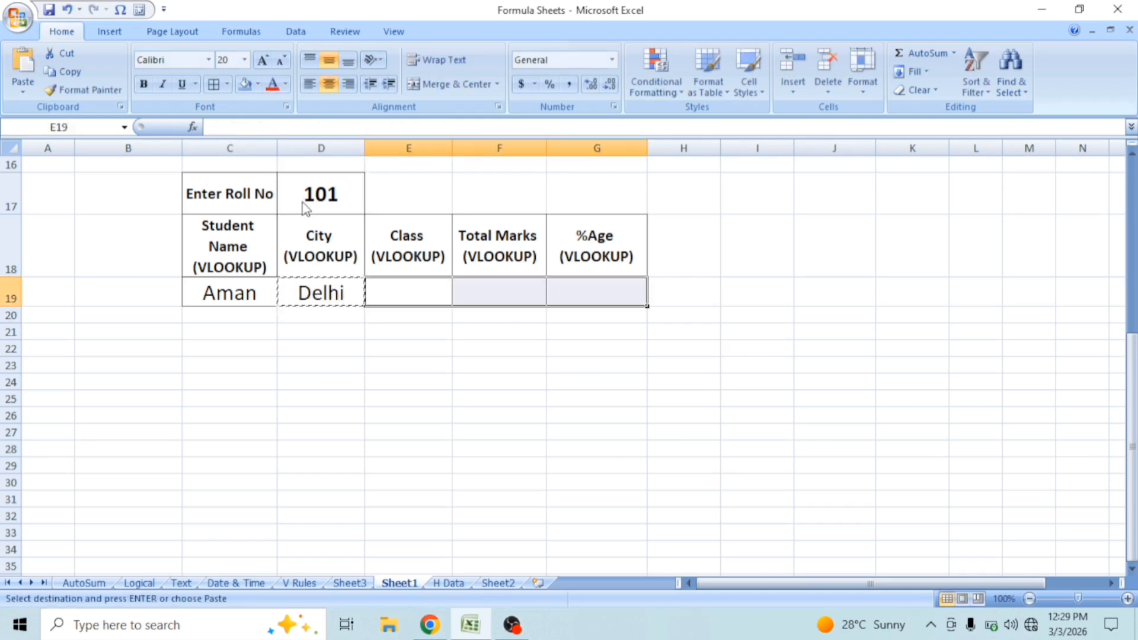
{"action": "key", "text": "Return"}
{"action": "left_click", "coordinate": [419, 287]}
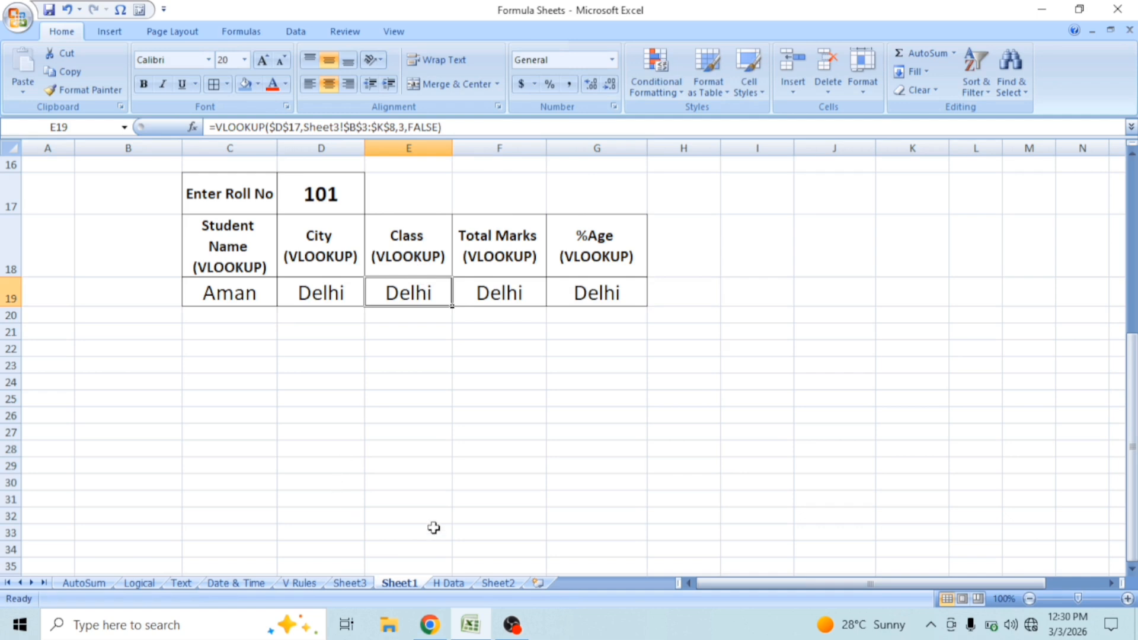
Examine the header columns of the Sheet3 table from Roll No to Total to work out their column index numbers.
{"action": "left_click", "coordinate": [350, 584]}
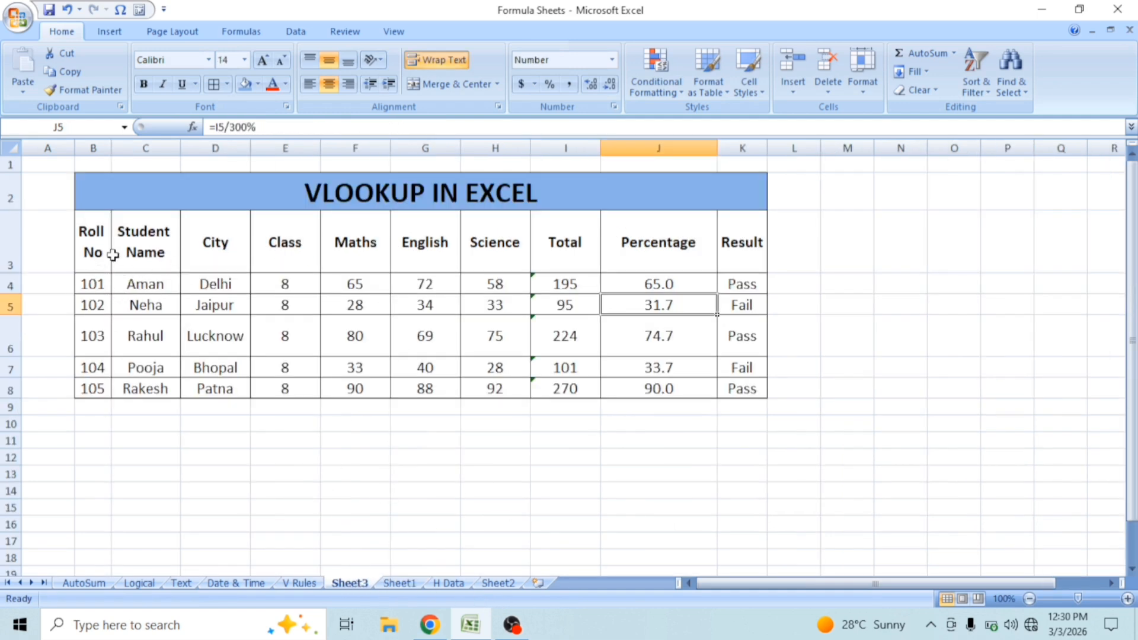
{"action": "left_click", "coordinate": [88, 241]}
{"action": "left_click", "coordinate": [137, 241]}
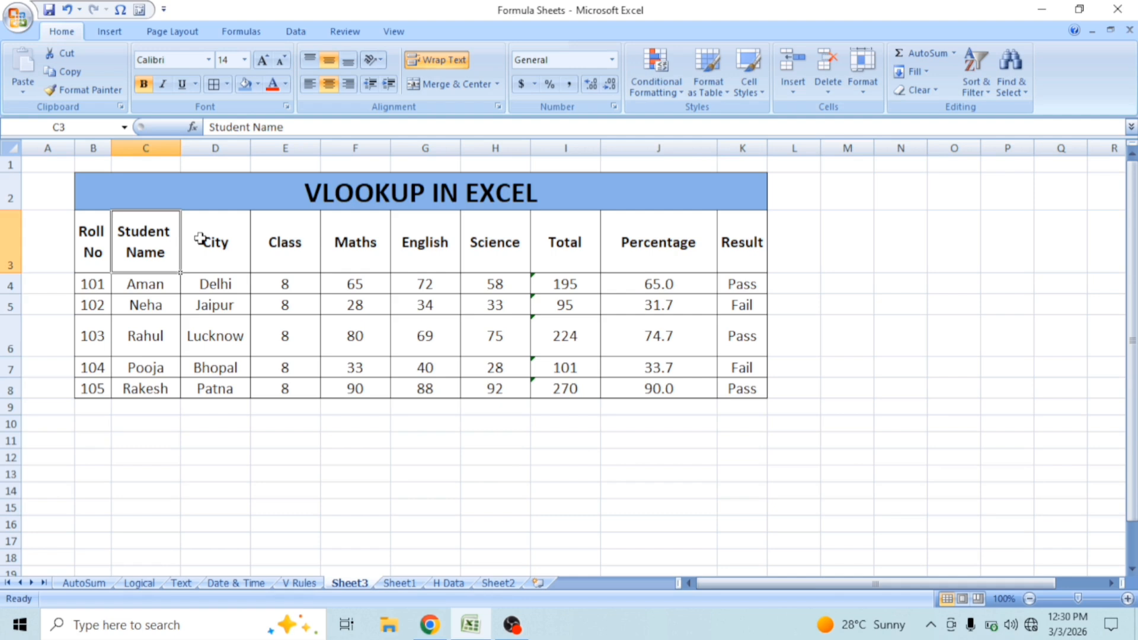
{"action": "left_click", "coordinate": [288, 240]}
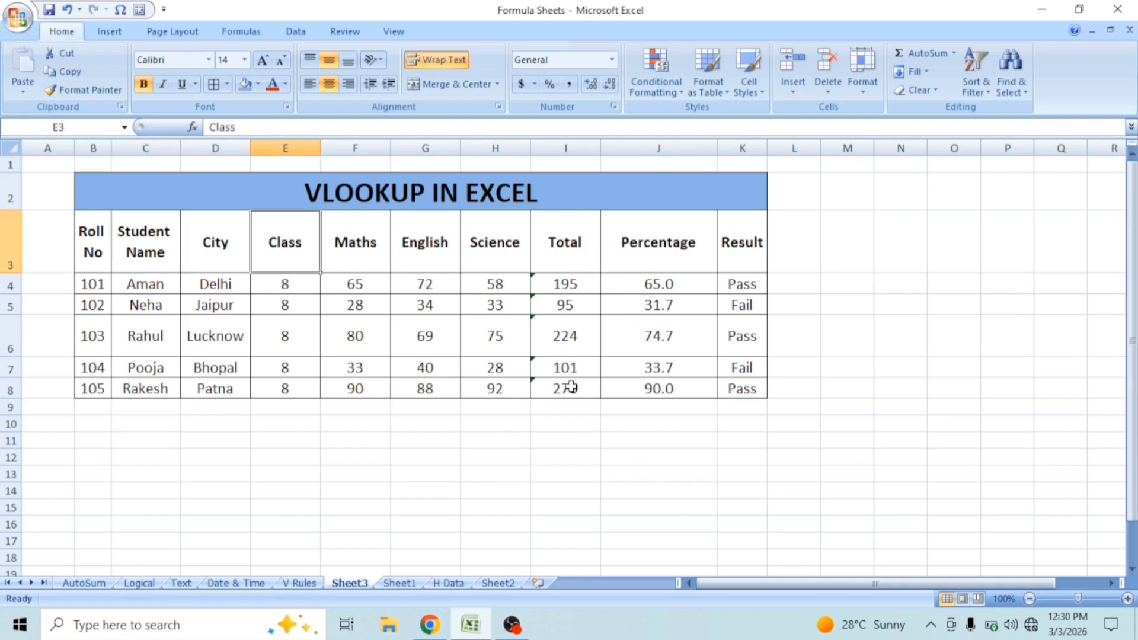
{"action": "left_click", "coordinate": [342, 237]}
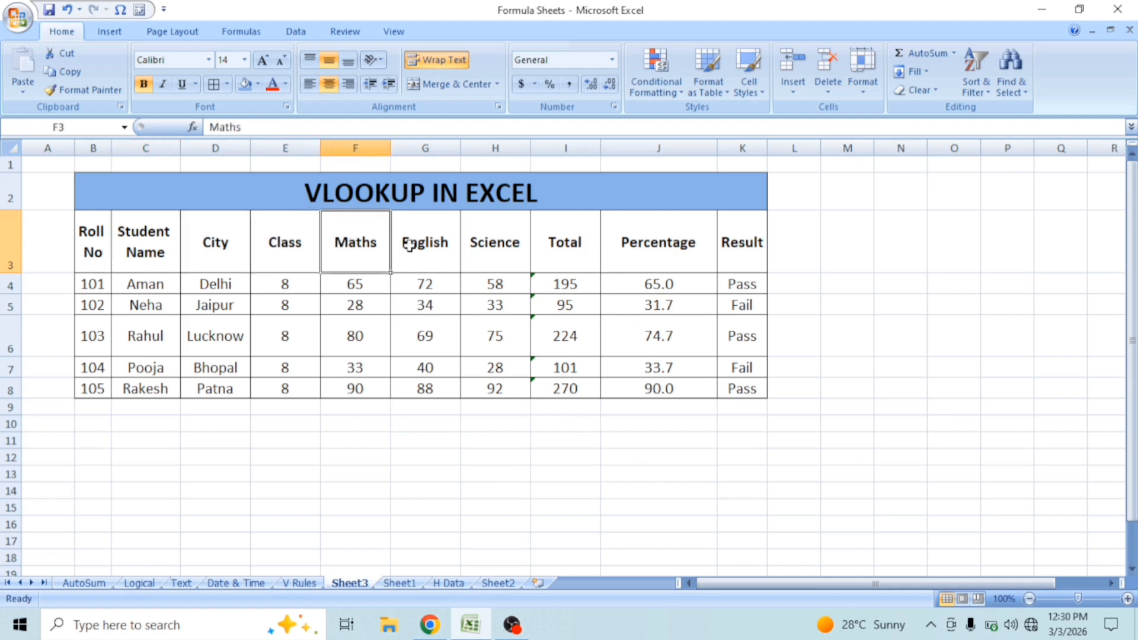
{"action": "left_click", "coordinate": [412, 242]}
{"action": "left_click", "coordinate": [483, 242]}
{"action": "left_click", "coordinate": [569, 242]}
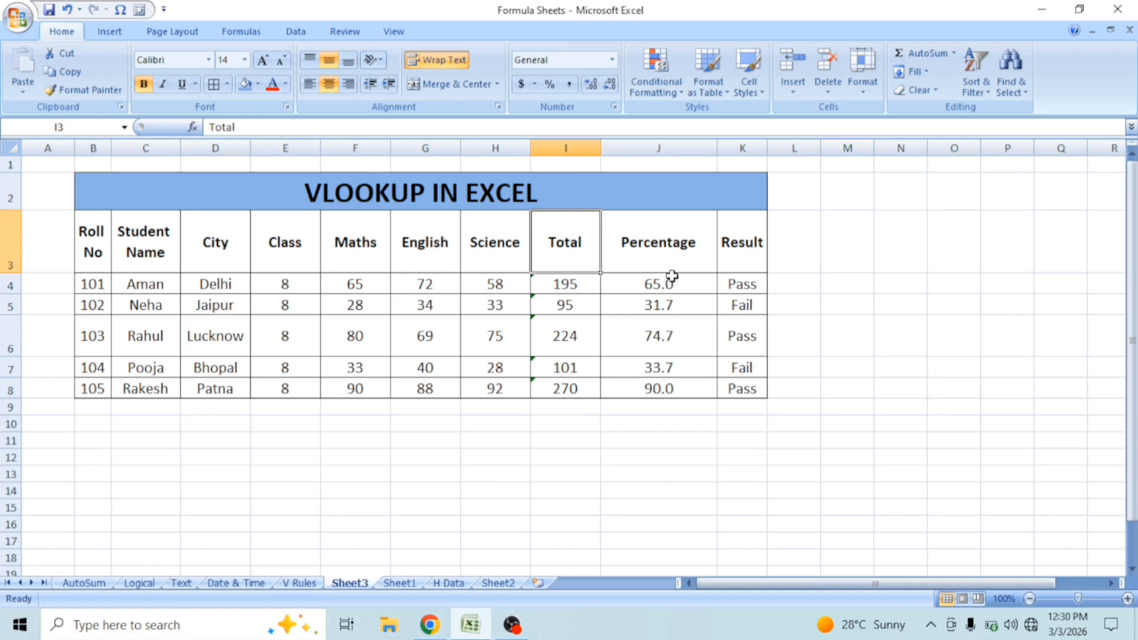
Set the column index of the Class VLOOKUP formula in Sheet1 cell E19 to 4.
{"action": "left_click", "coordinate": [400, 583]}
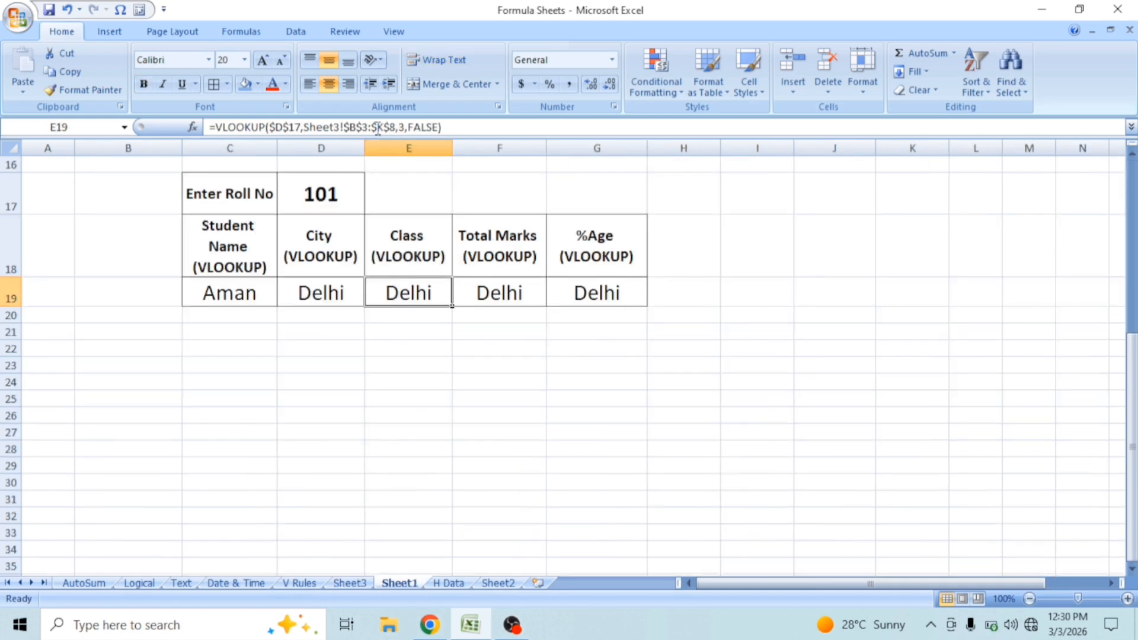
{"action": "left_click", "coordinate": [401, 127]}
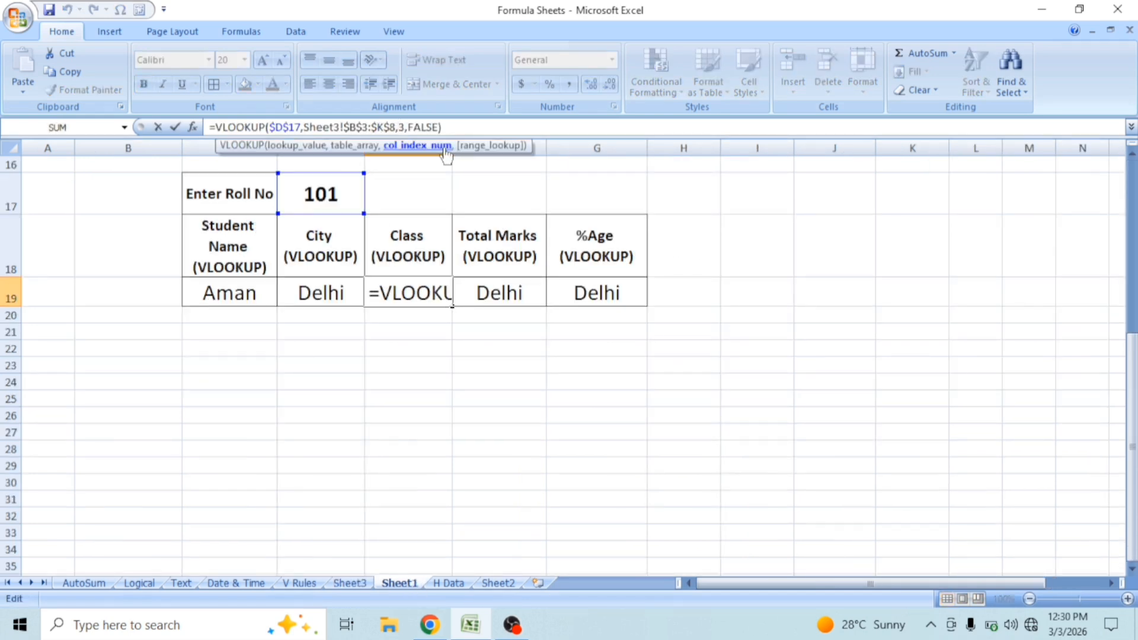
{"action": "key", "text": "BackSpace"}
{"action": "type", "text": "4"}
{"action": "key", "text": "Return"}
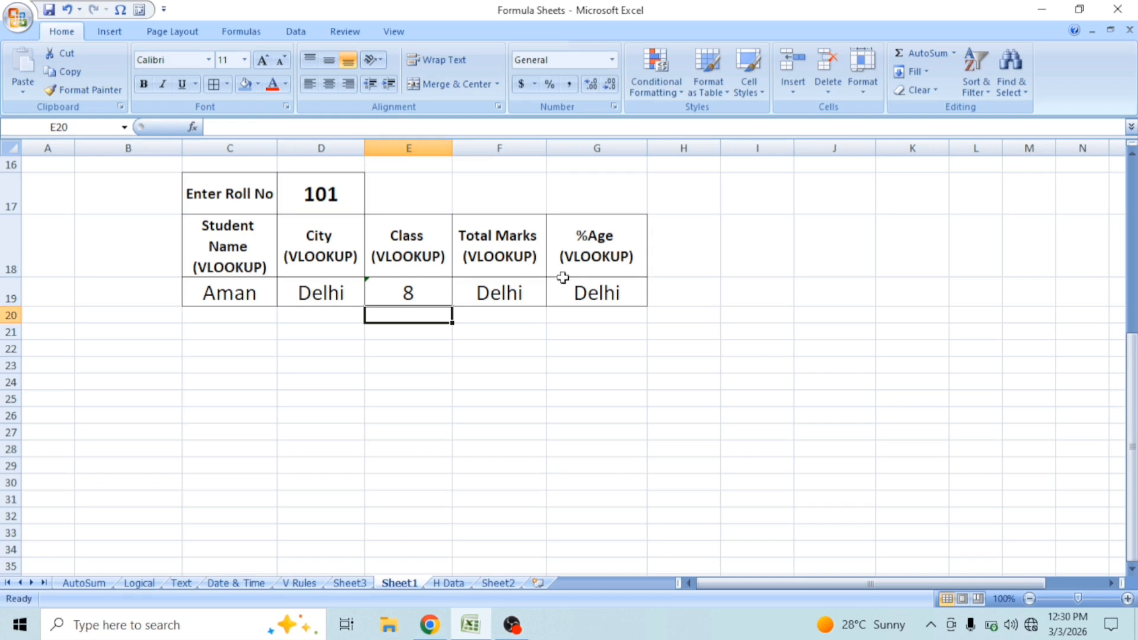
Change the column index of the Total Marks VLOOKUP formula in F19 to the Total column's number.
{"action": "left_click", "coordinate": [523, 287]}
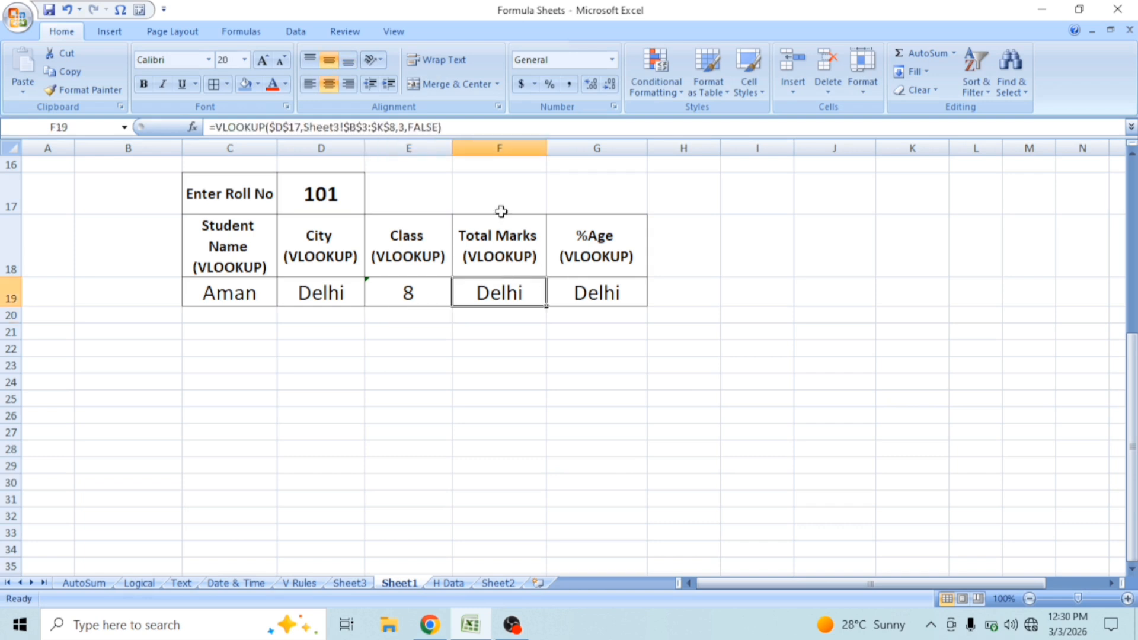
{"action": "left_click", "coordinate": [400, 127]}
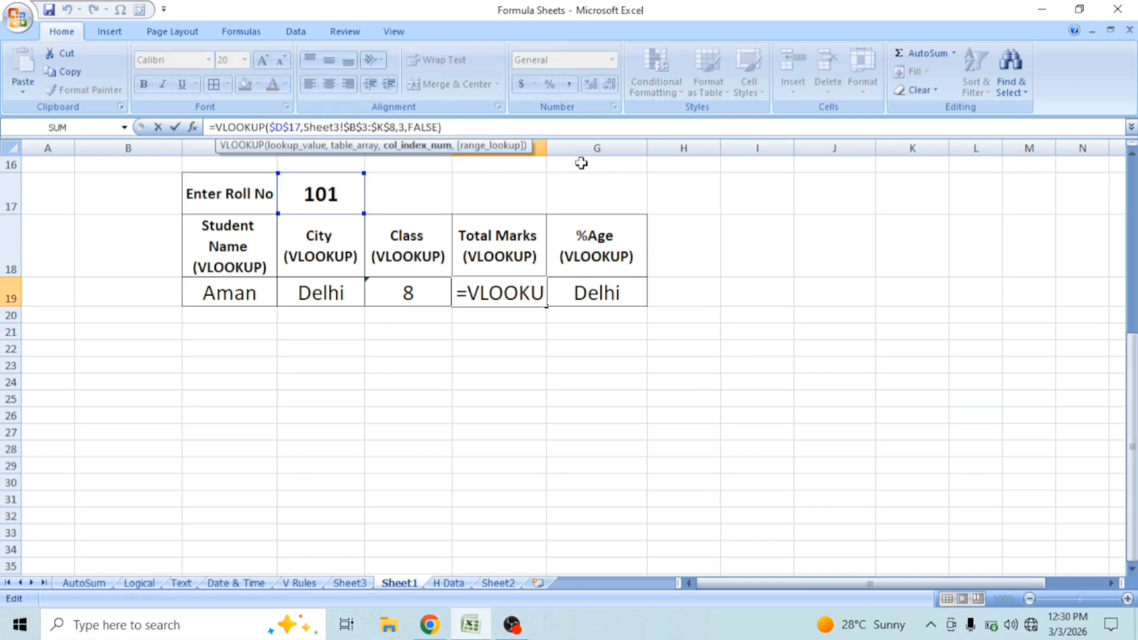
{"action": "key", "text": "BackSpace"}
{"action": "type", "text": ","}
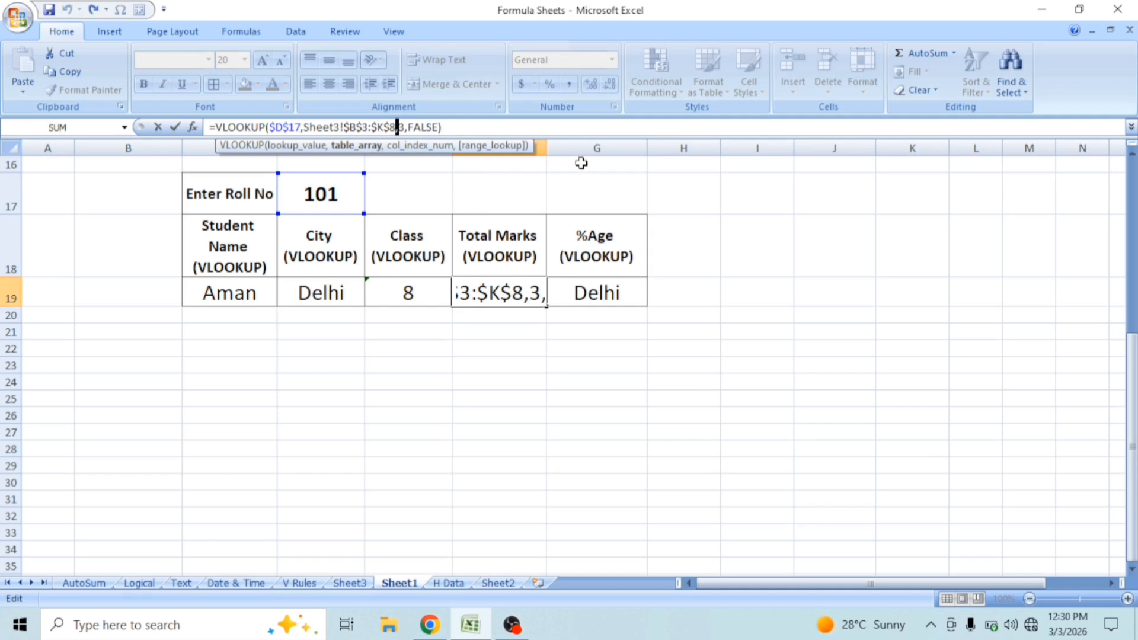
{"action": "key", "text": "Right"}
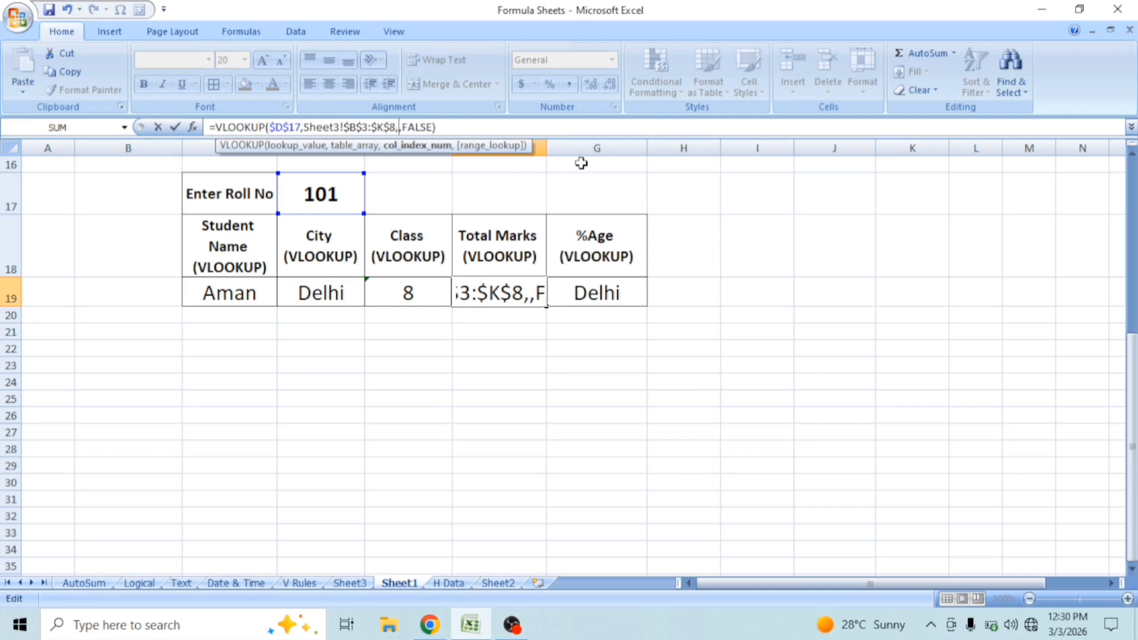
{"action": "key", "text": "Return"}
Set the column index of the %Age VLOOKUP formula in G19 to 9.
{"action": "left_click", "coordinate": [589, 290]}
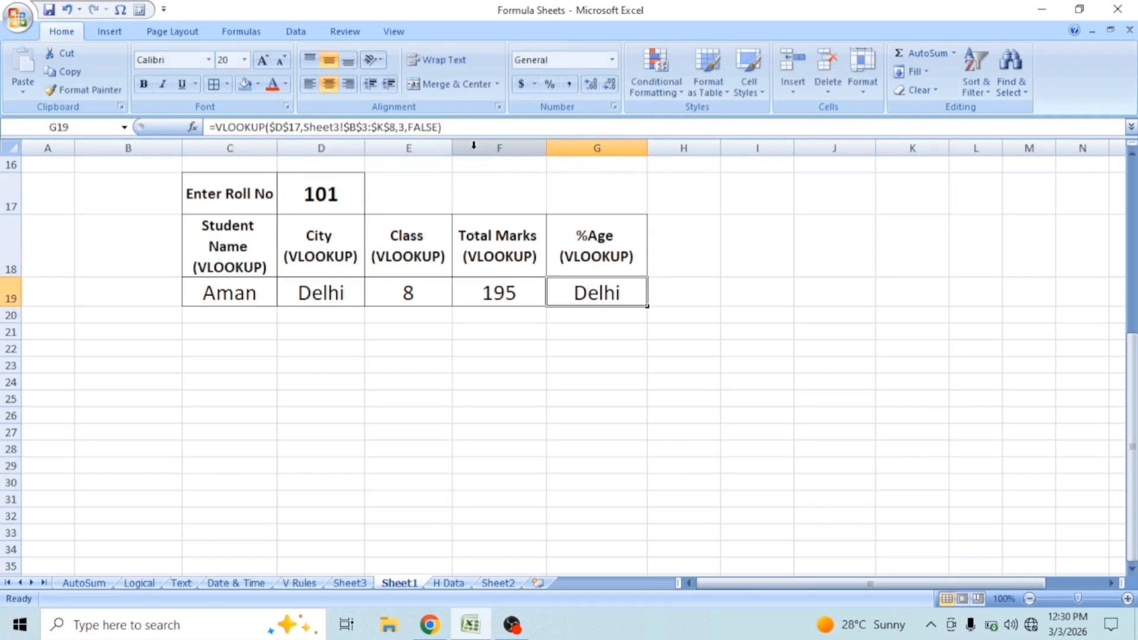
{"action": "left_click", "coordinate": [400, 127]}
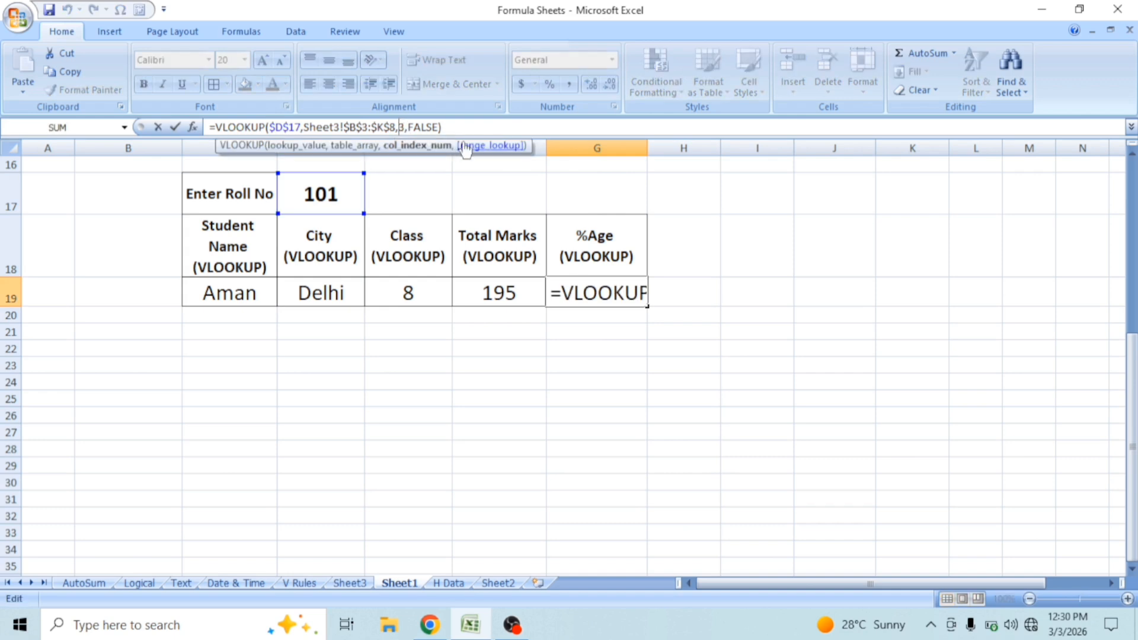
{"action": "key", "text": "Delete"}
{"action": "type", "text": "9"}
{"action": "key", "text": "Return"}
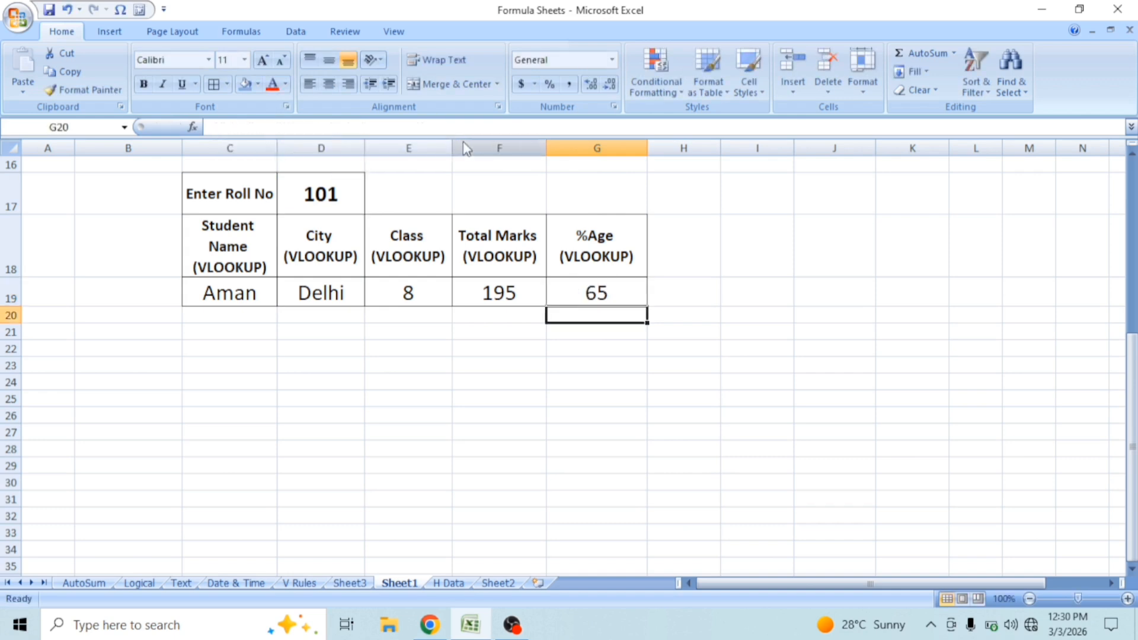
Test the lookup form by entering roll numbers 102, 105 and 108 one after another in D17.
{"action": "left_click_drag", "start_coordinate": [237, 294], "coordinate": [739, 261]}
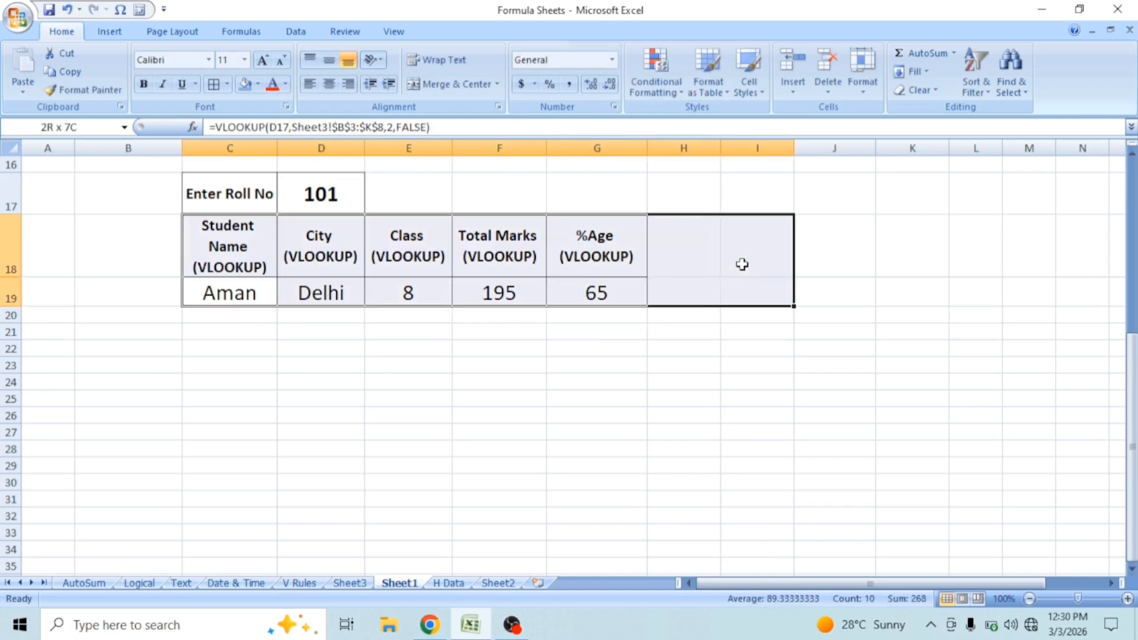
{"action": "left_click", "coordinate": [597, 292]}
{"action": "left_click", "coordinate": [352, 209]}
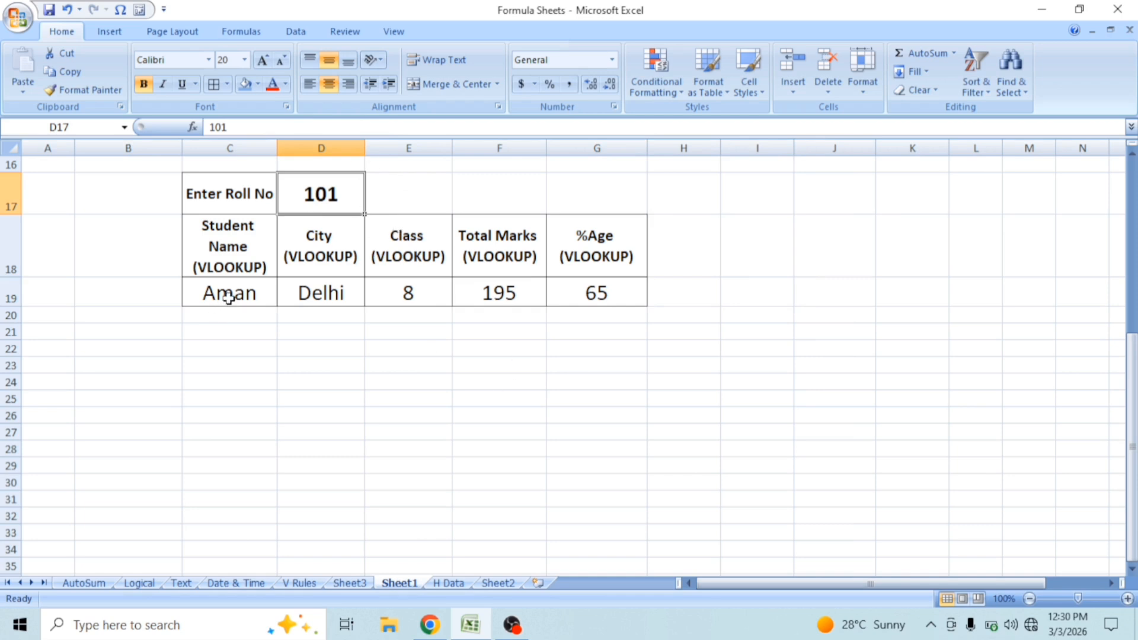
{"action": "type", "text": "102"}
{"action": "key", "text": "Return"}
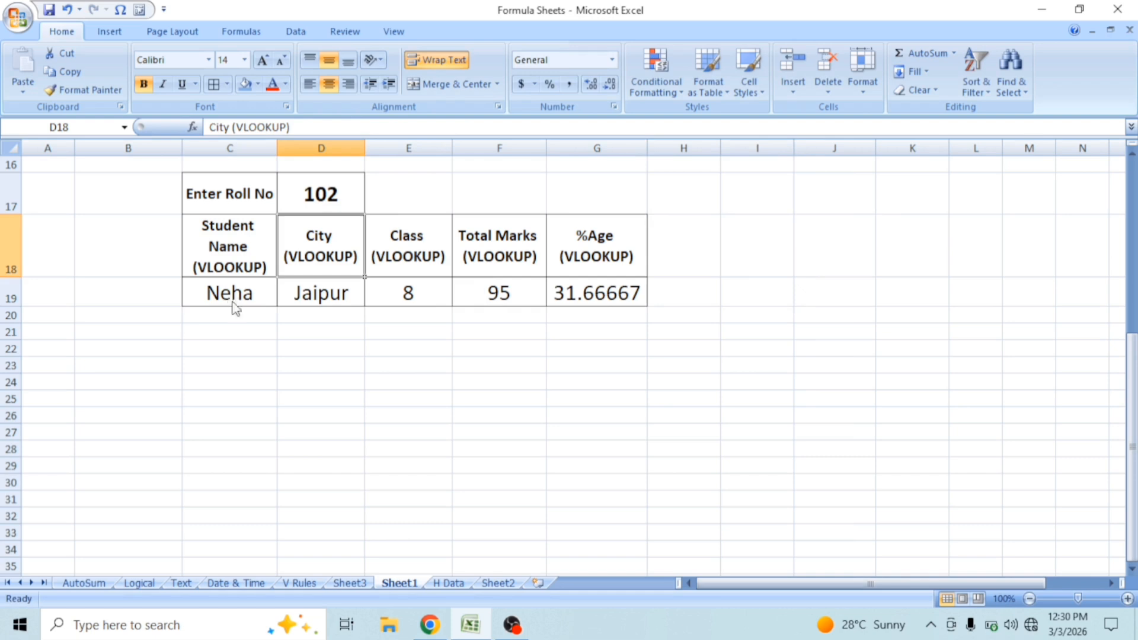
{"action": "key", "text": "Up"}
{"action": "type", "text": "105"}
{"action": "key", "text": "Return"}
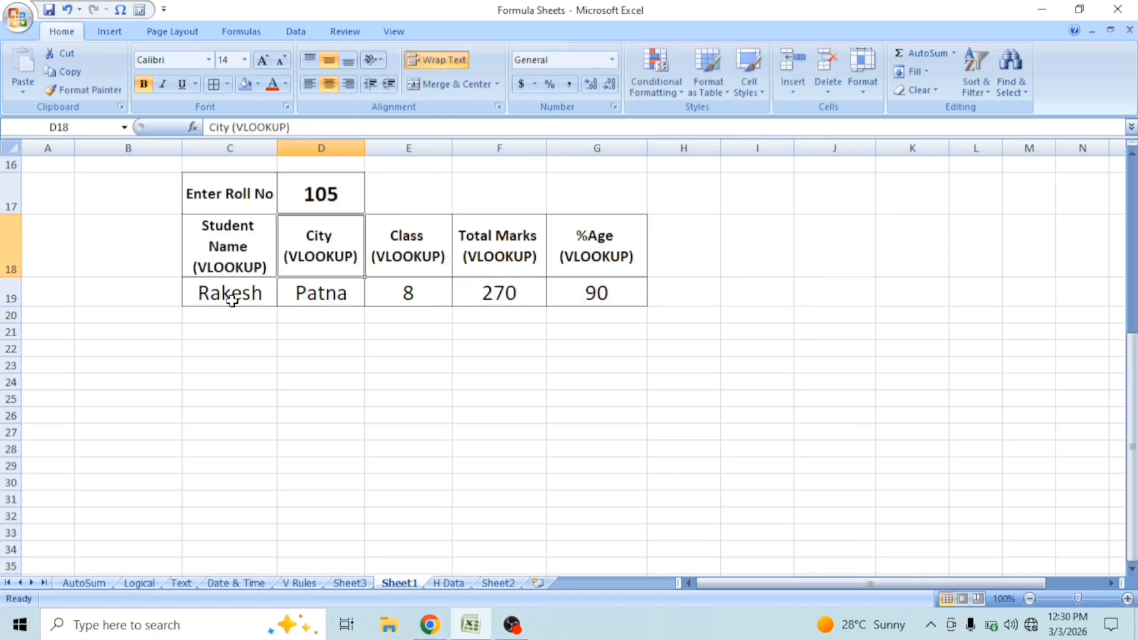
{"action": "key", "text": "Up"}
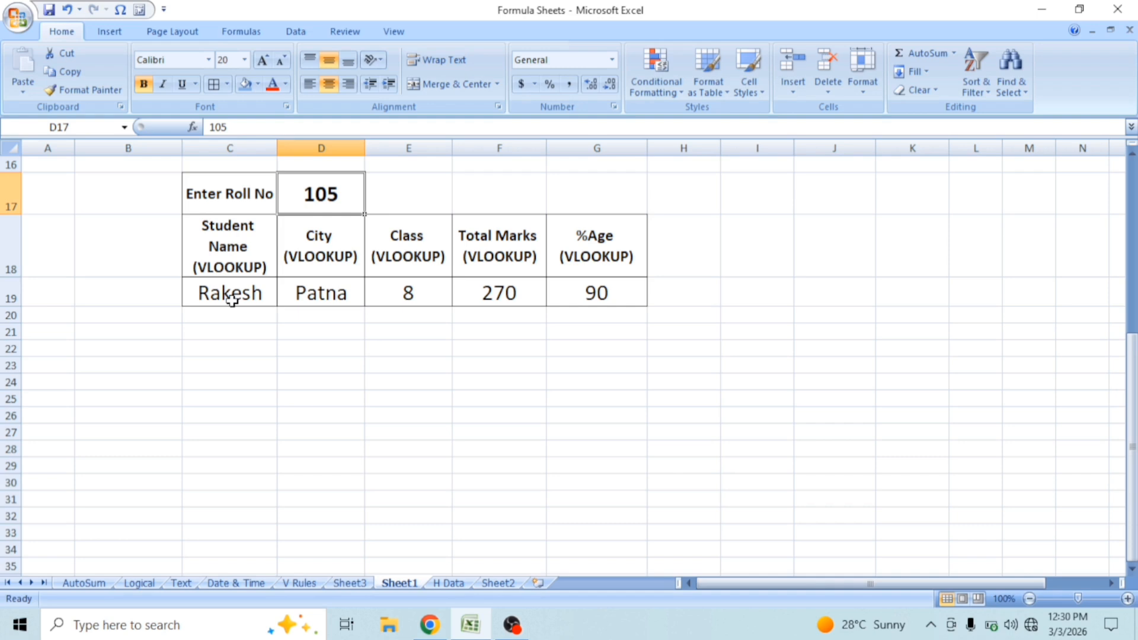
{"action": "type", "text": "108"}
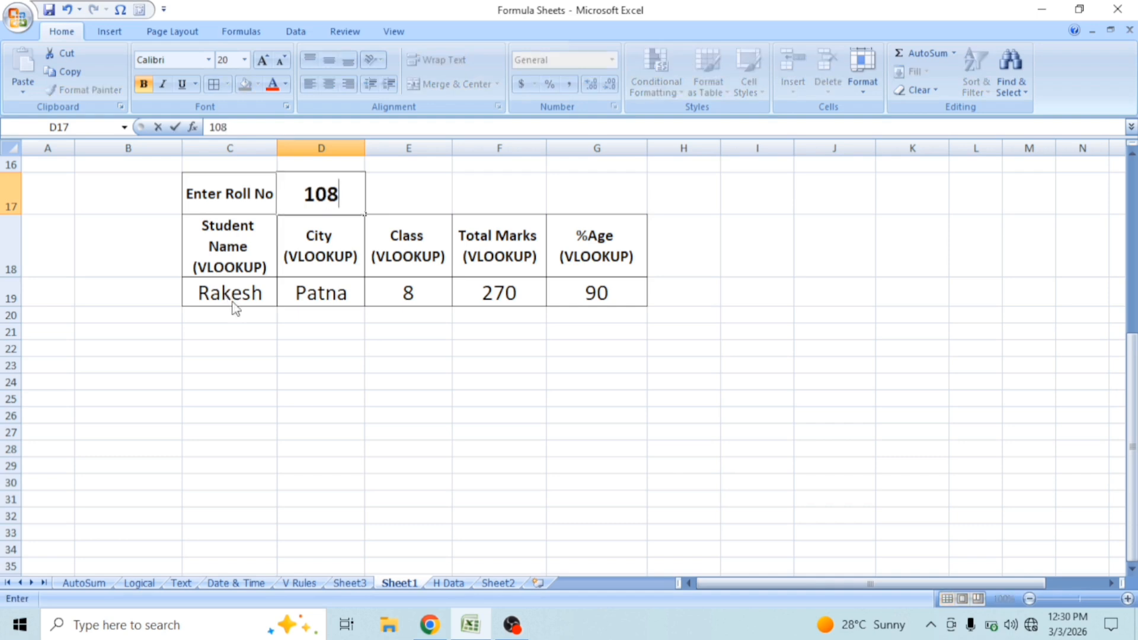
{"action": "key", "text": "Return"}
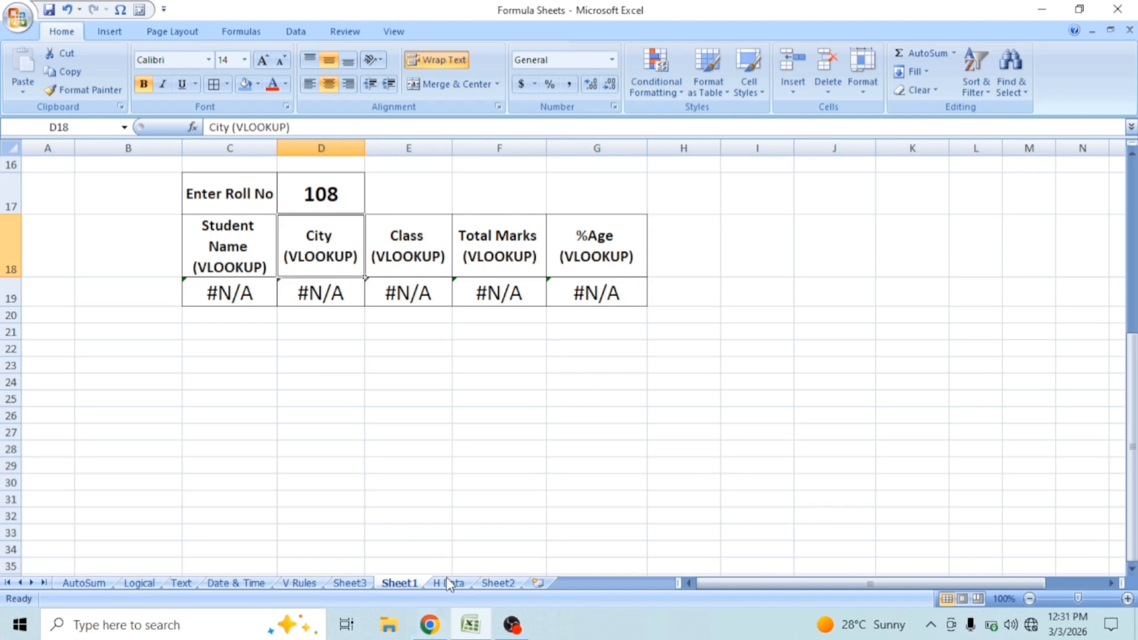
Insert a blank row above row 7 in the Sheet3 student table, between roll numbers 103 and 104.
{"action": "left_click", "coordinate": [355, 584]}
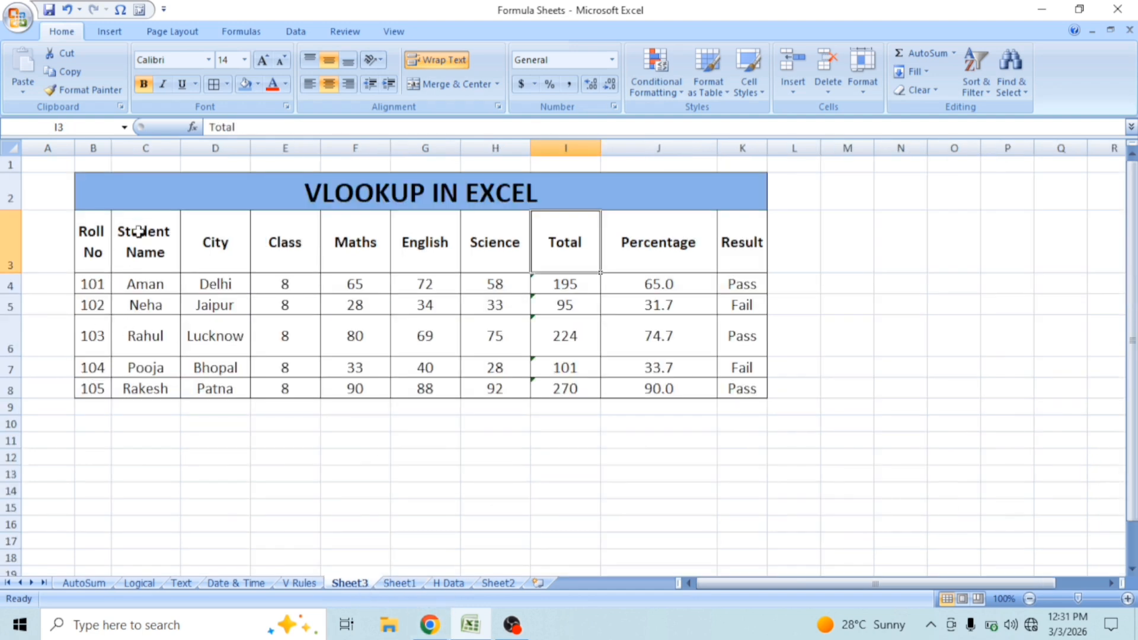
{"action": "left_click_drag", "start_coordinate": [142, 196], "coordinate": [741, 369]}
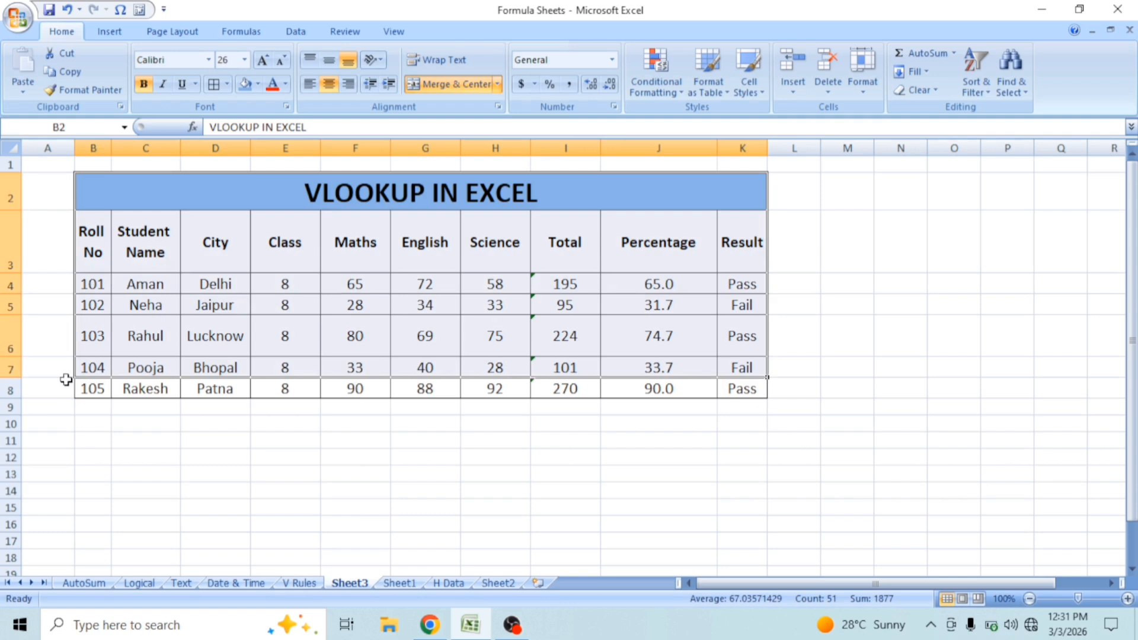
{"action": "left_click", "coordinate": [11, 368]}
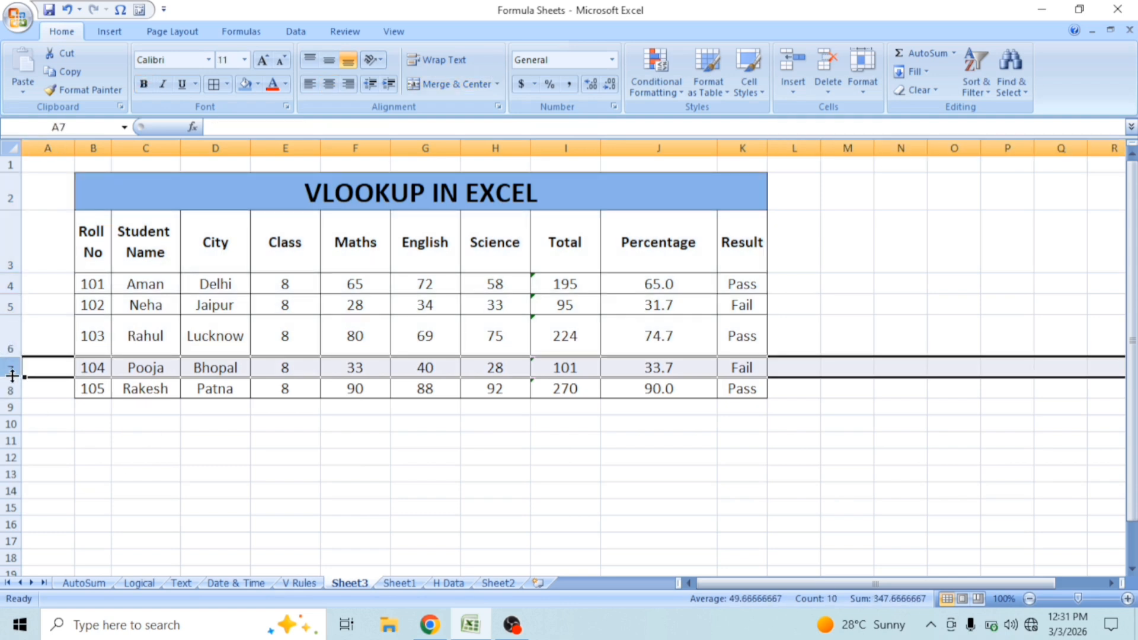
{"action": "left_click_drag", "start_coordinate": [5, 368], "coordinate": [6, 387]}
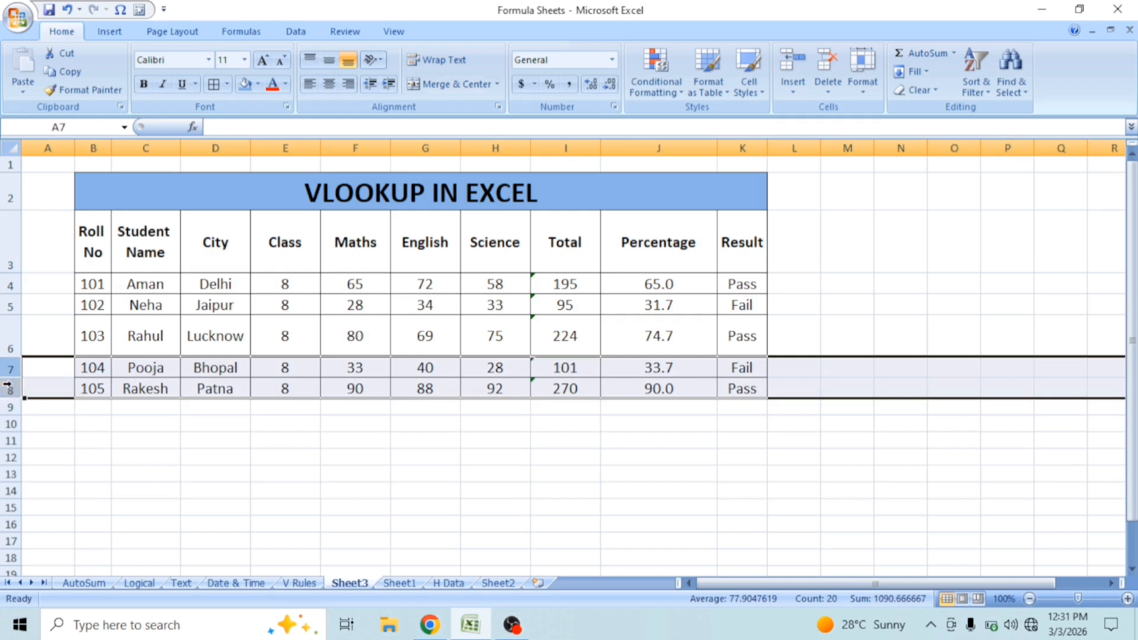
{"action": "left_click", "coordinate": [11, 368]}
{"action": "right_click", "coordinate": [10, 369]}
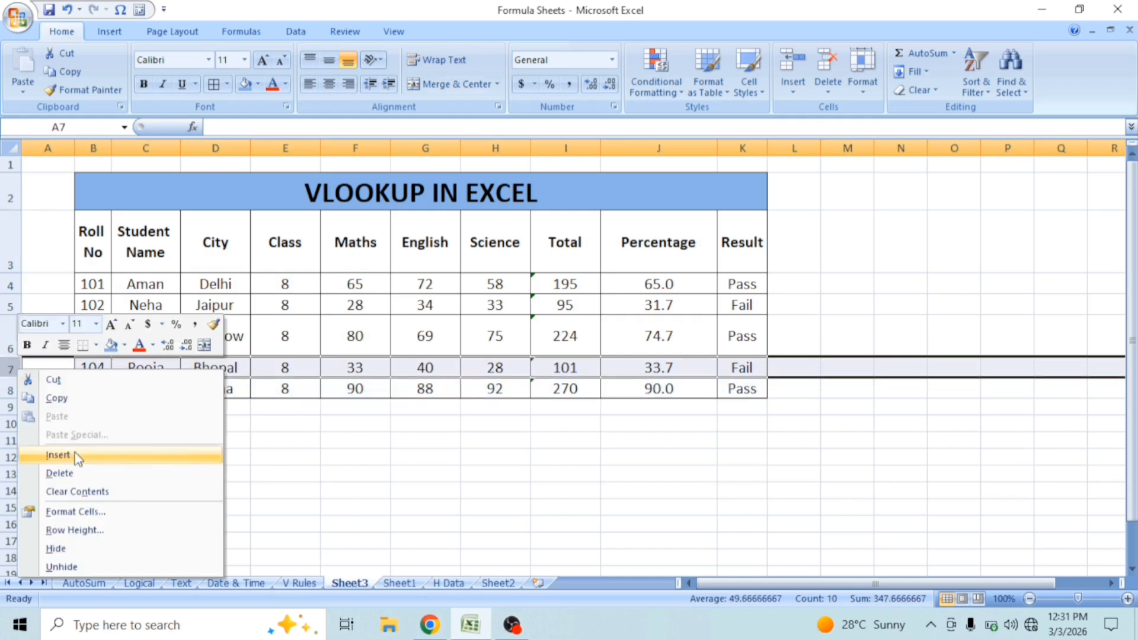
{"action": "left_click", "coordinate": [83, 454]}
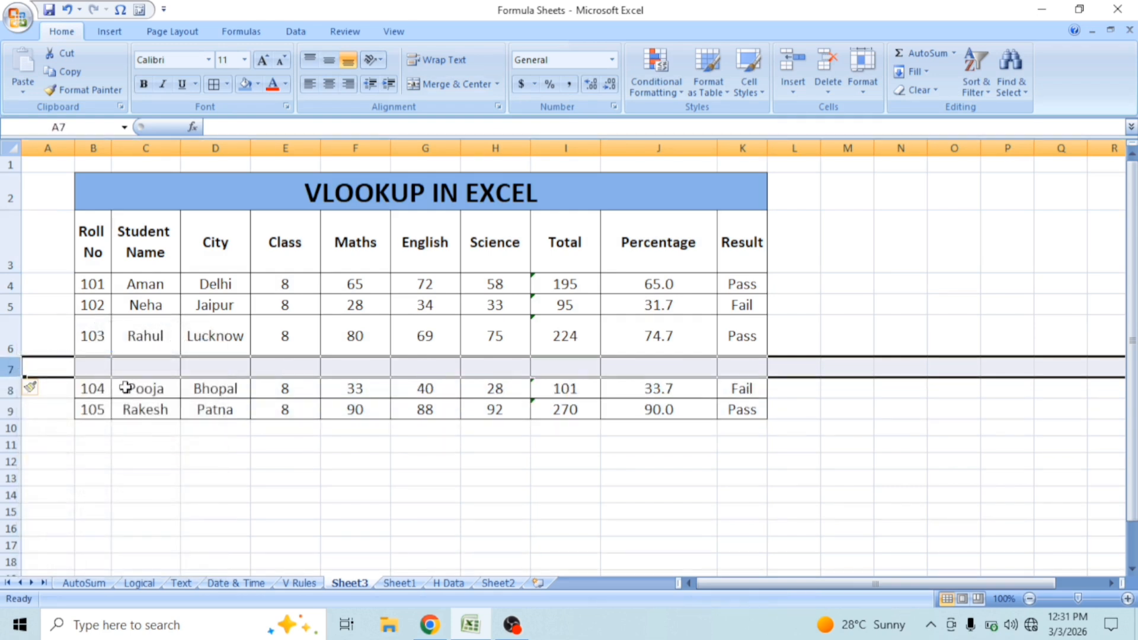
Fill the new row 7 with roll number 106, the student's name, city Patna and class 9.
{"action": "left_click", "coordinate": [93, 366]}
{"action": "type", "text": "106"}
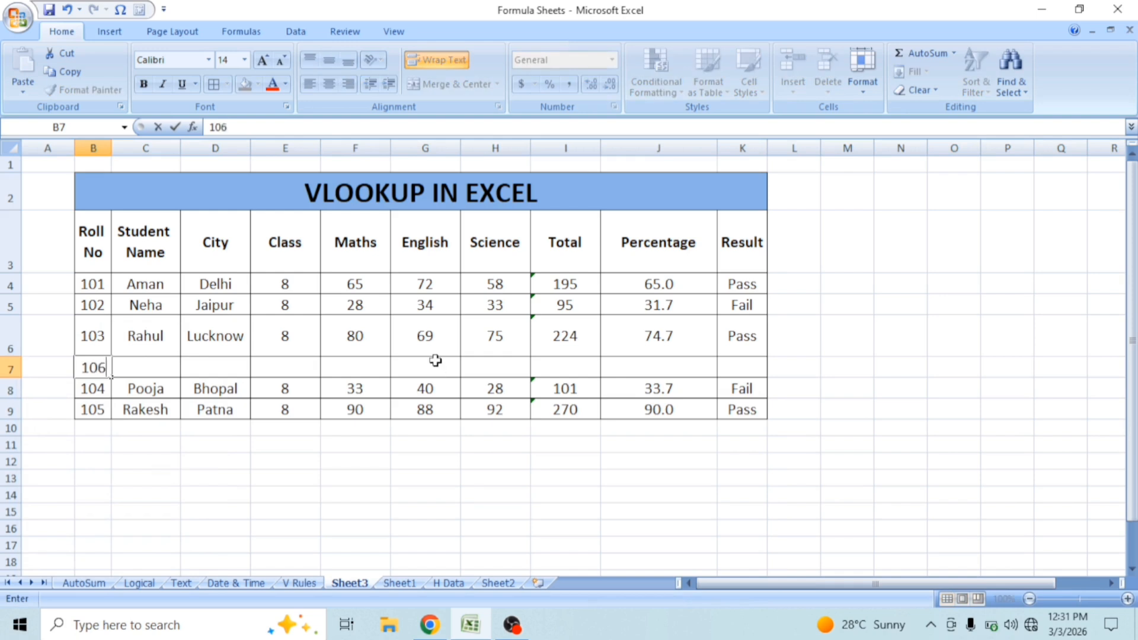
{"action": "key", "text": "Tab"}
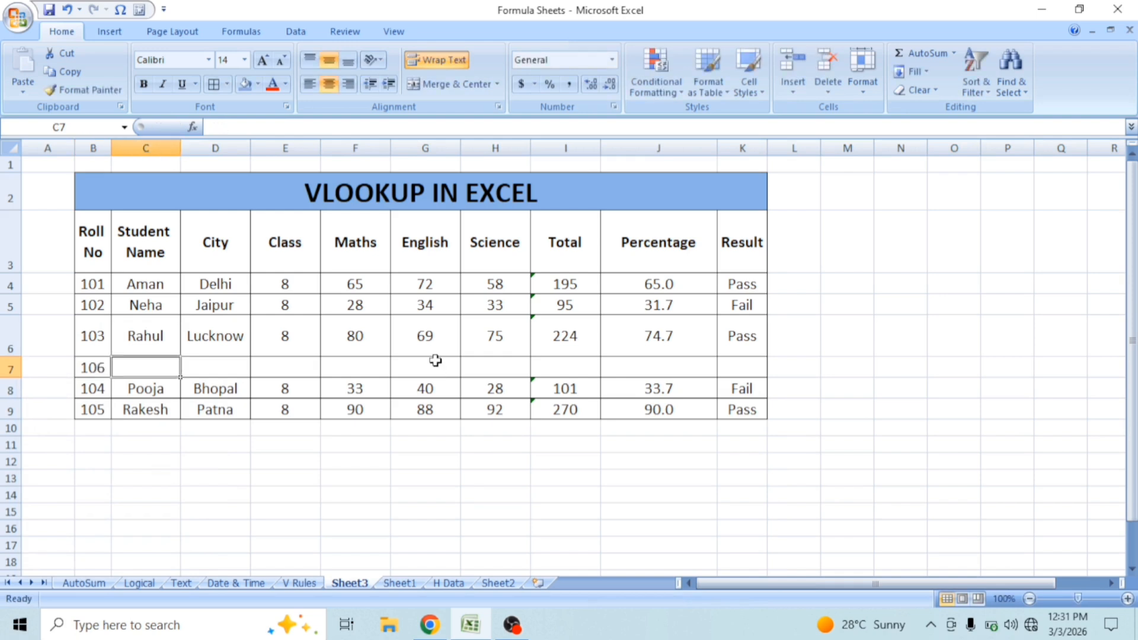
{"action": "type", "text": "Ra"}
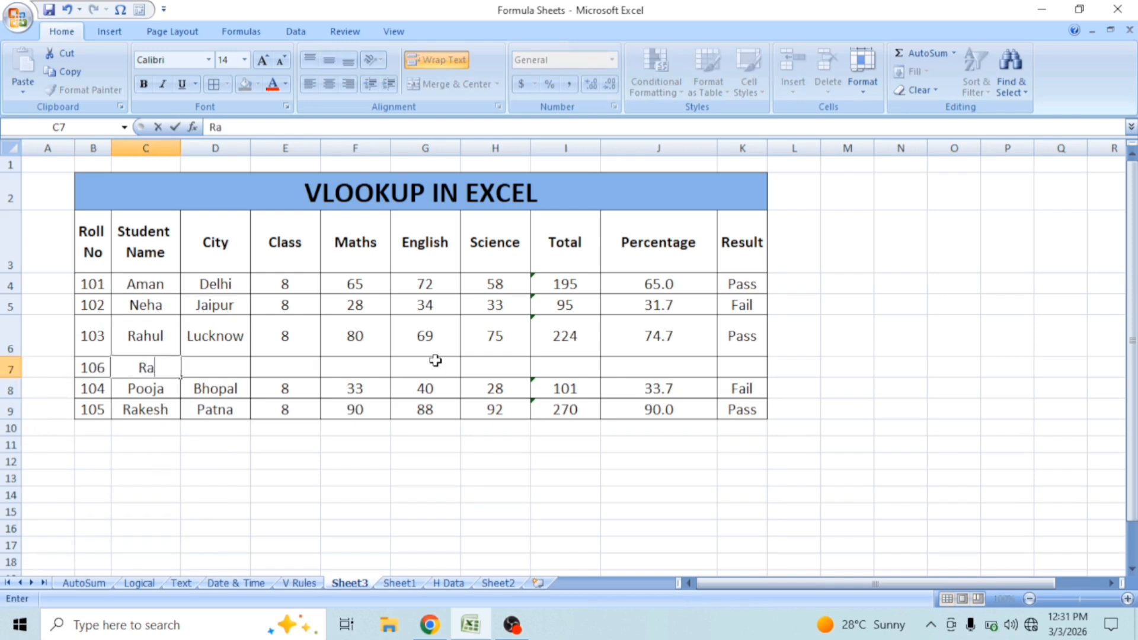
{"action": "type", "text": "njan"}
{"action": "key", "text": "Tab"}
{"action": "type", "text": "Patna"}
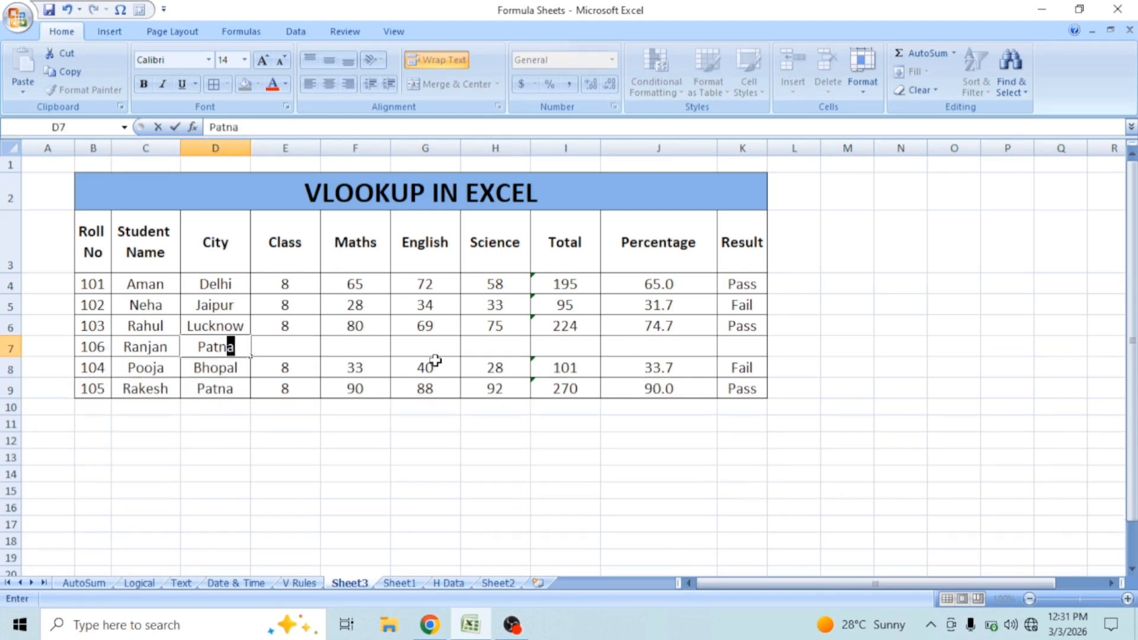
{"action": "key", "text": "Tab"}
{"action": "type", "text": "9"}
{"action": "key", "text": "Tab"}
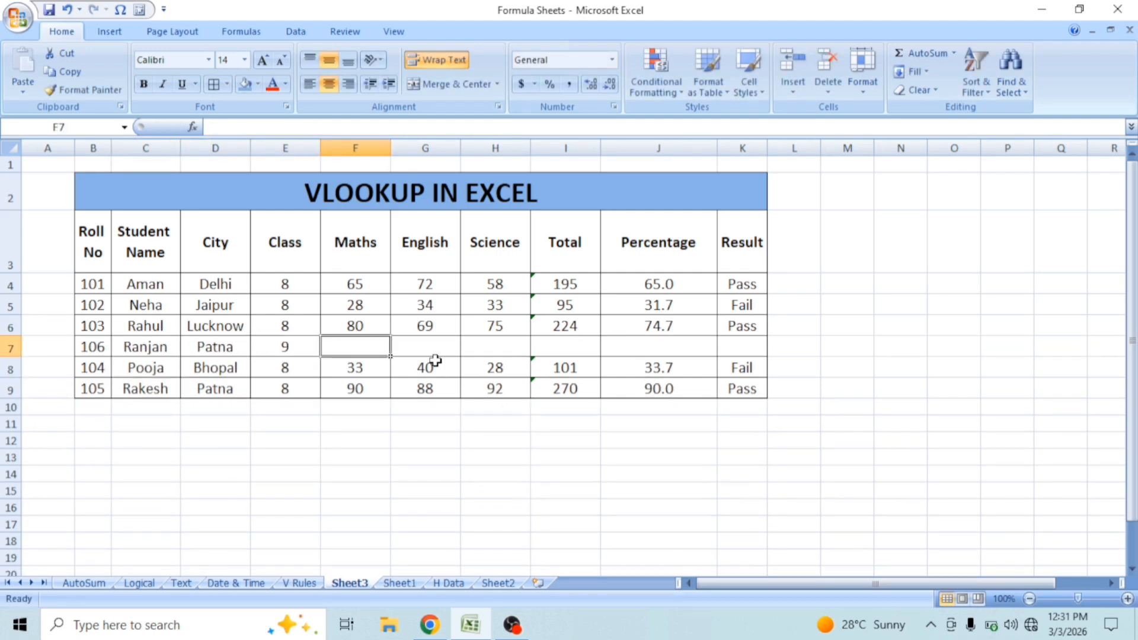
Enter the row 7 marks as 75 for Maths, 54 for English and 65 for Science.
{"action": "type", "text": "75"}
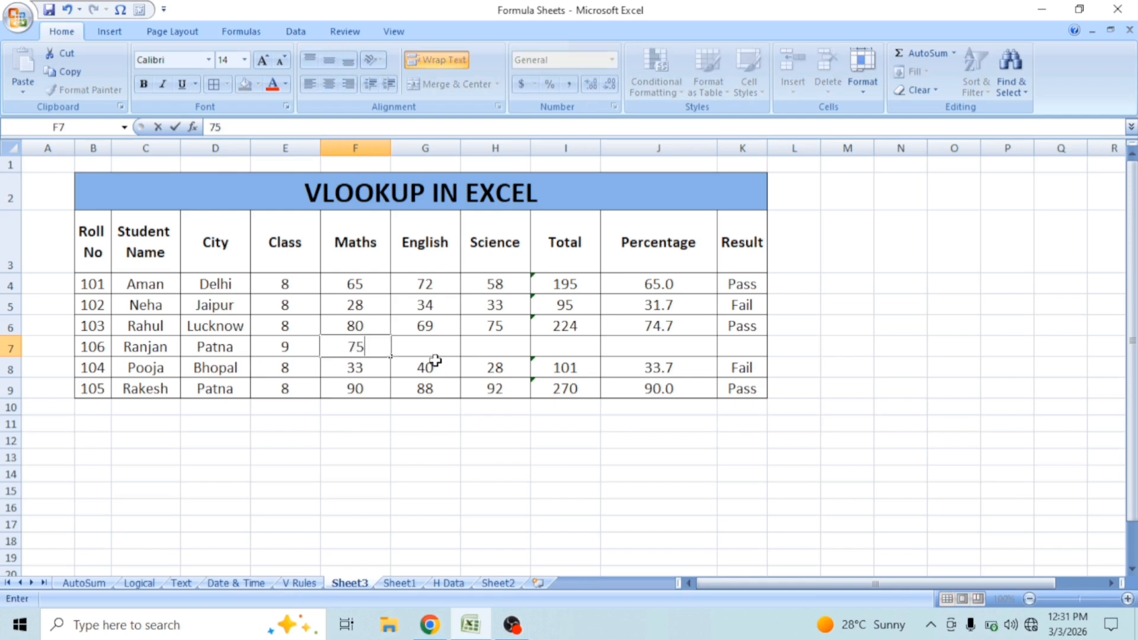
{"action": "key", "text": "Tab"}
{"action": "type", "text": "54"}
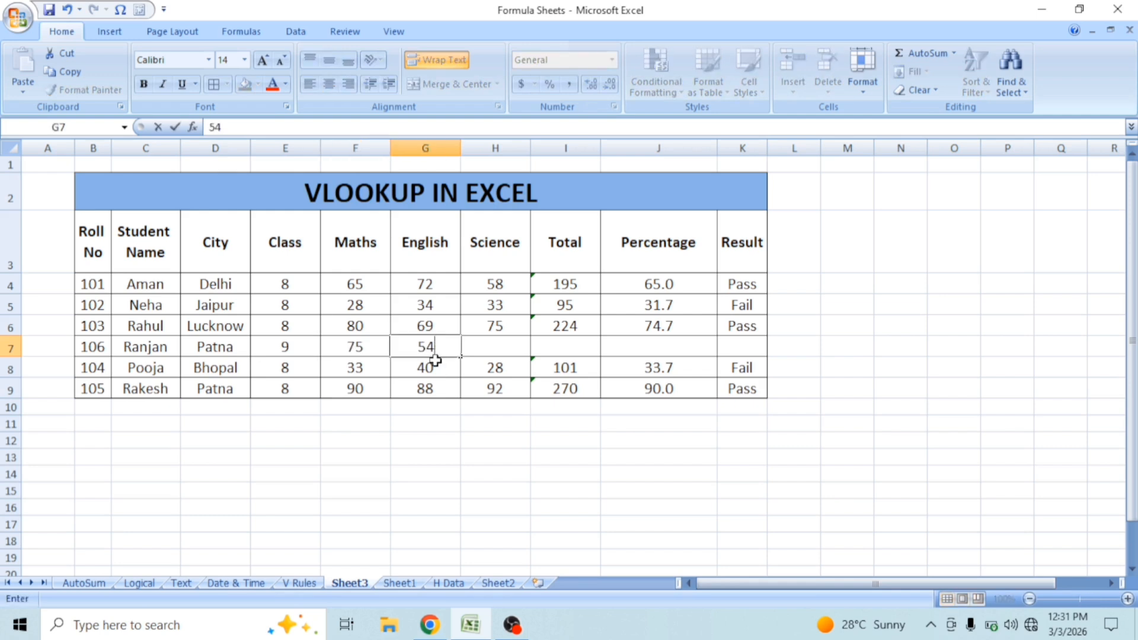
{"action": "key", "text": "Tab"}
{"action": "type", "text": "65"}
{"action": "key", "text": "Tab"}
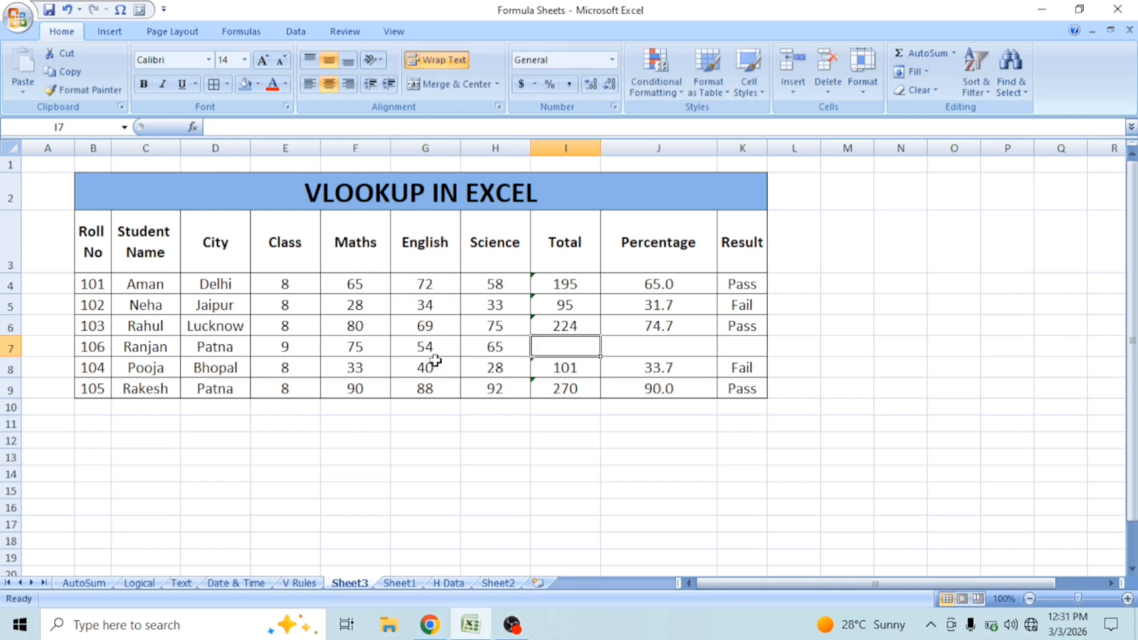
Copy the Total, Percentage and Result formulas from row 6 into row 7, cells I7:K7.
{"action": "key", "text": "Up"}
{"action": "key", "text": "ctrl+c"}
{"action": "key", "text": "Down"}
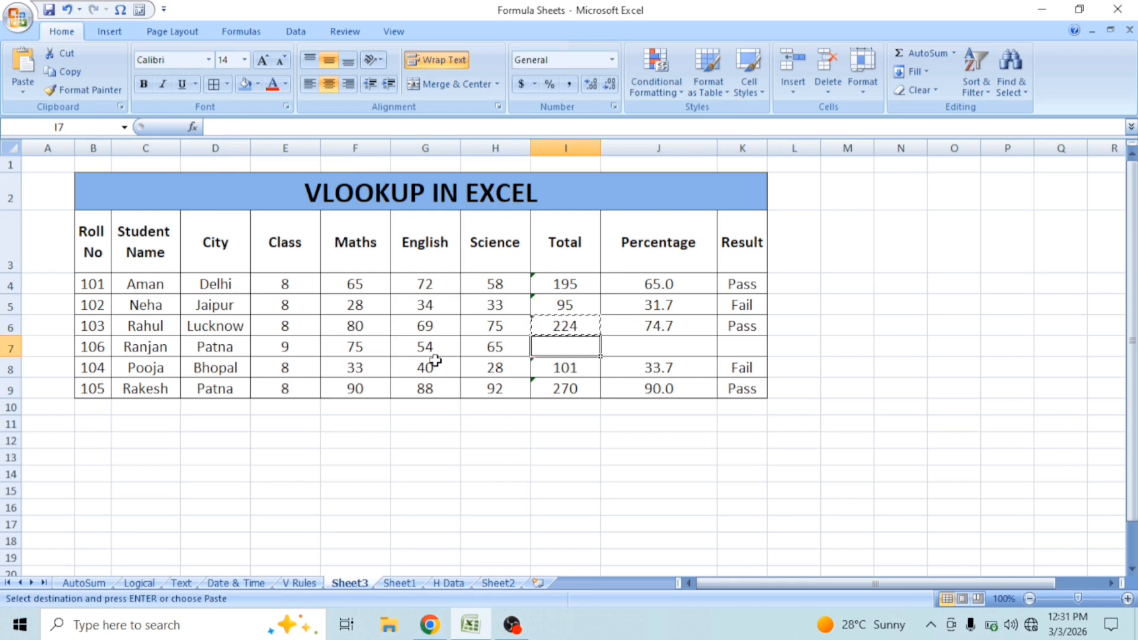
{"action": "key", "text": "Return"}
{"action": "key", "text": "Up"}
{"action": "key", "text": "Right"}
{"action": "key", "text": "shift+Right"}
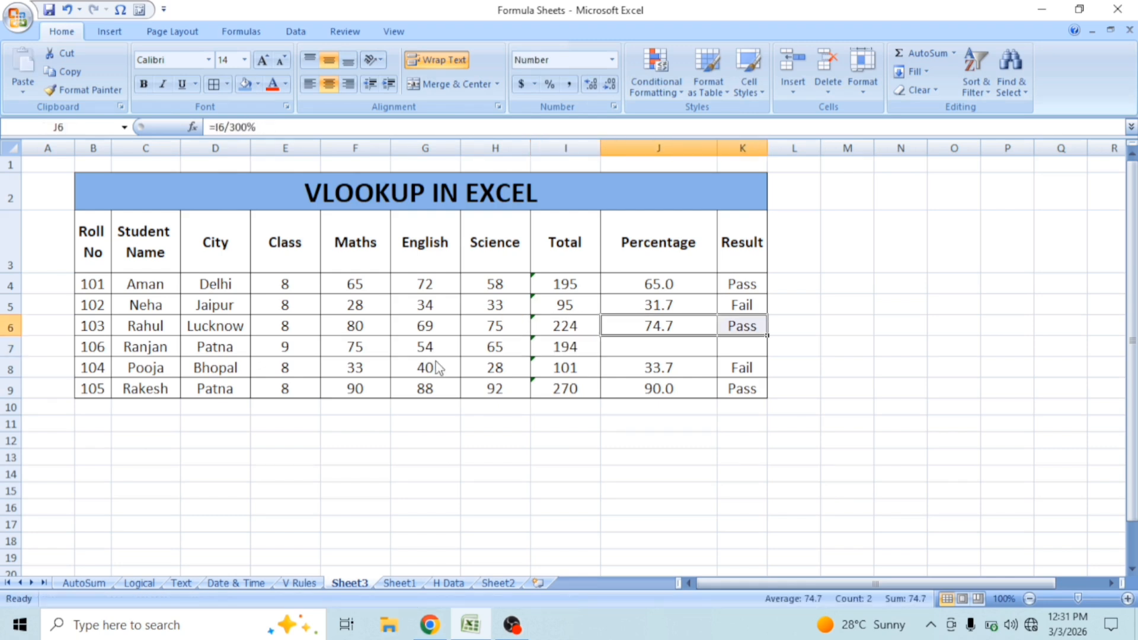
{"action": "key", "text": "ctrl+c"}
{"action": "key", "text": "Down"}
{"action": "key", "text": "Return"}
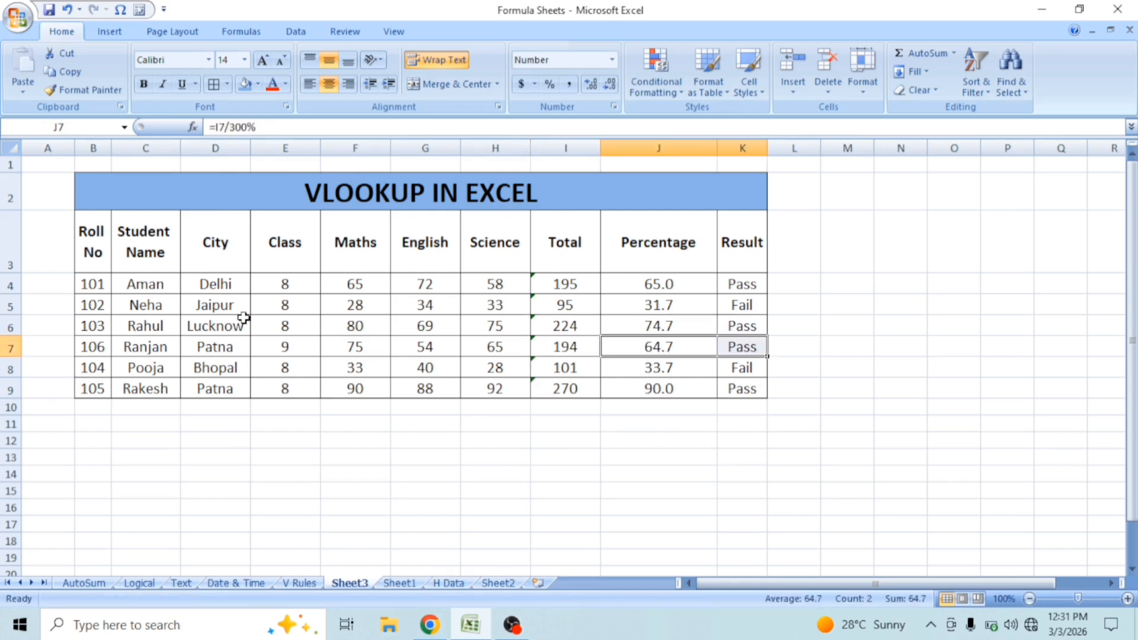
Look up the added student on Sheet1 by entering roll number 106 in D17, and inspect the C19 formula.
{"action": "left_click_drag", "start_coordinate": [92, 343], "coordinate": [741, 349]}
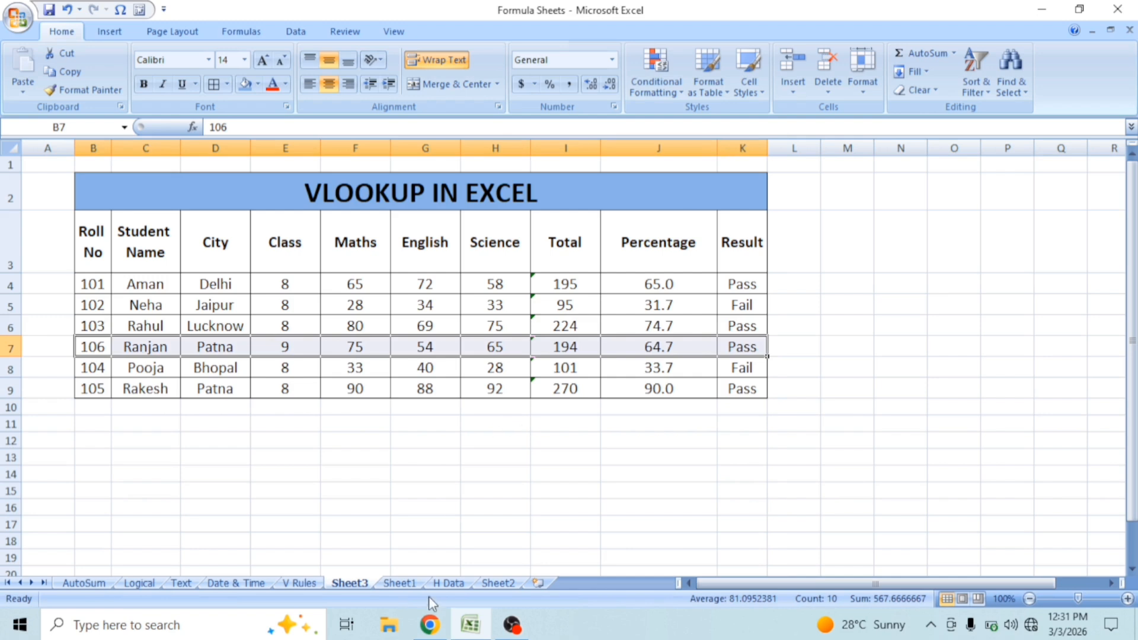
{"action": "left_click", "coordinate": [399, 584]}
{"action": "left_click", "coordinate": [310, 197]}
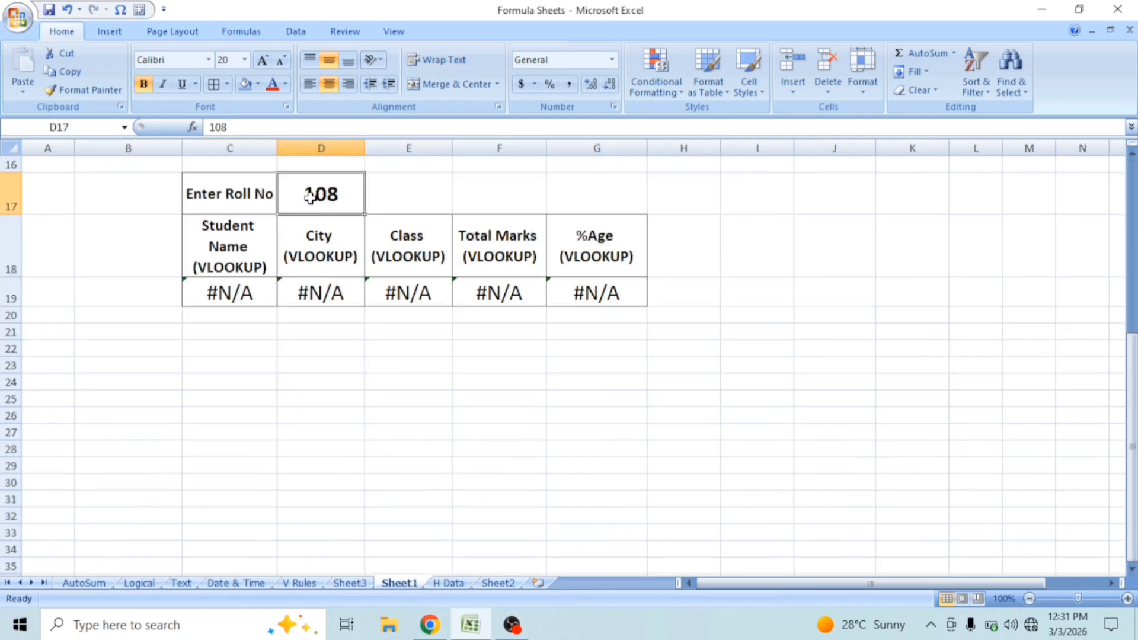
{"action": "type", "text": "106"}
{"action": "key", "text": "Return"}
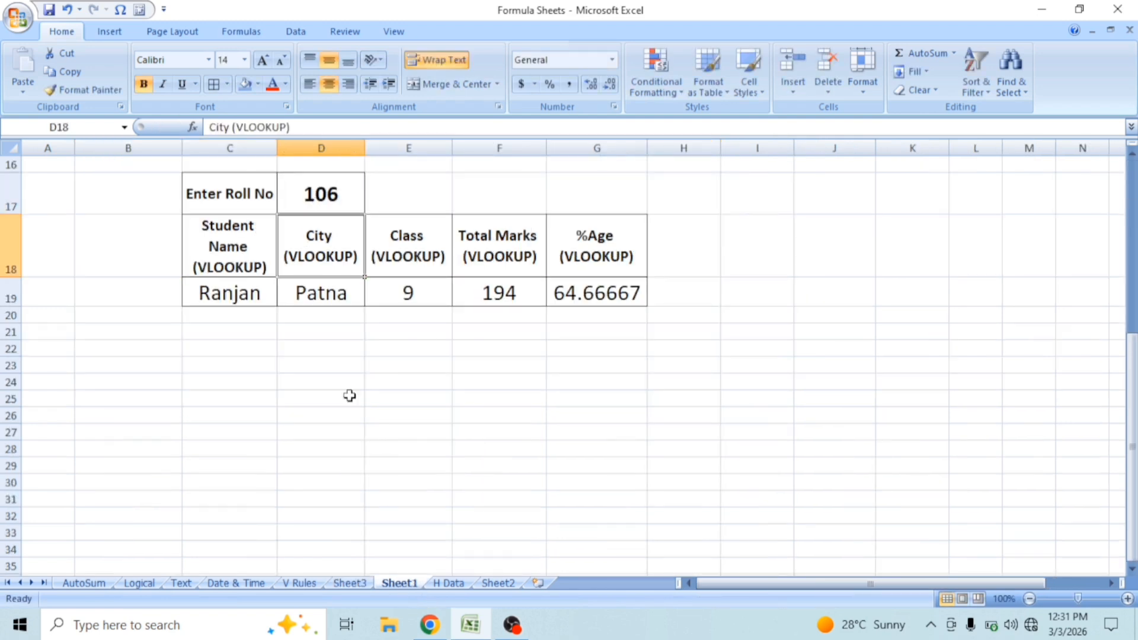
{"action": "left_click", "coordinate": [230, 293]}
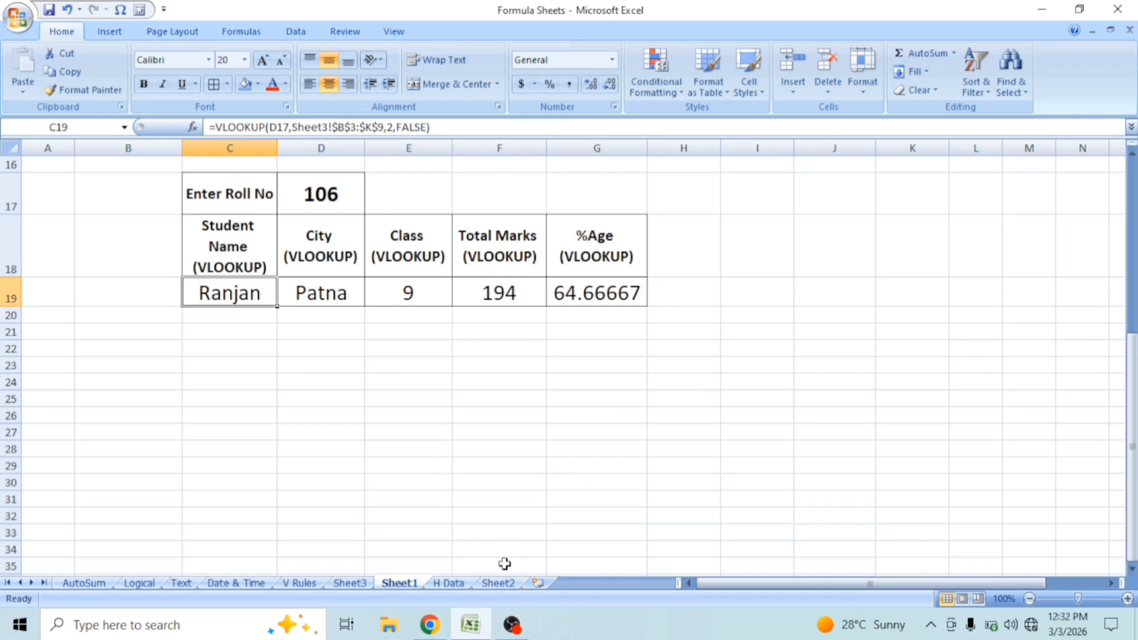
Examine the Sheet3 student table and the empty Roll No cells beneath its last record.
{"action": "left_click", "coordinate": [350, 583]}
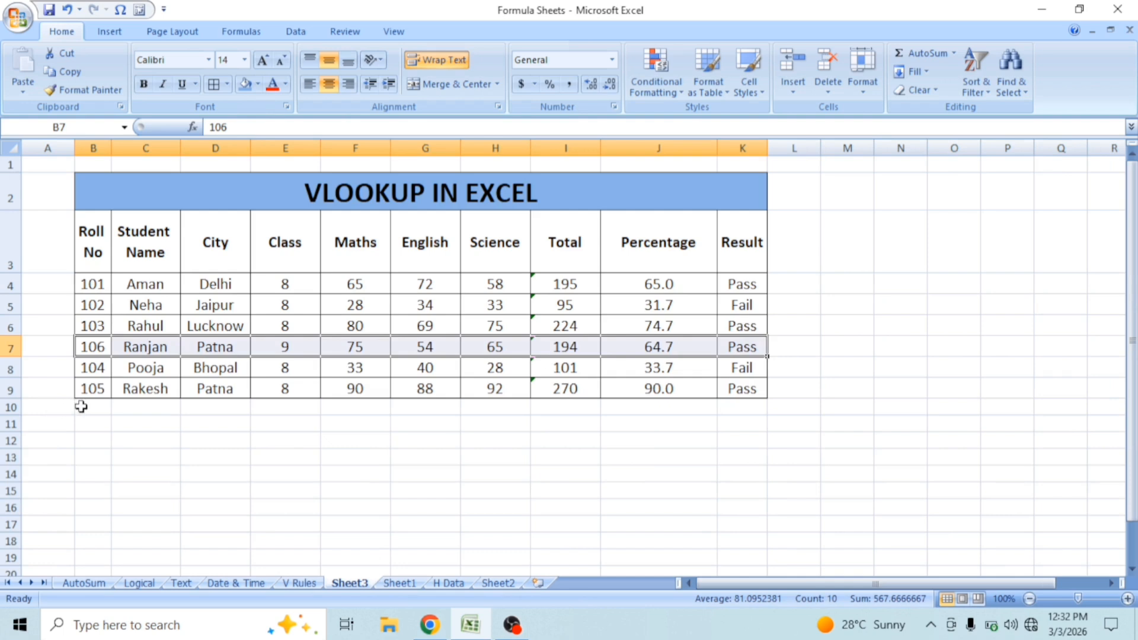
{"action": "left_click_drag", "start_coordinate": [81, 407], "coordinate": [102, 529]}
{"action": "left_click_drag", "start_coordinate": [101, 411], "coordinate": [114, 534]}
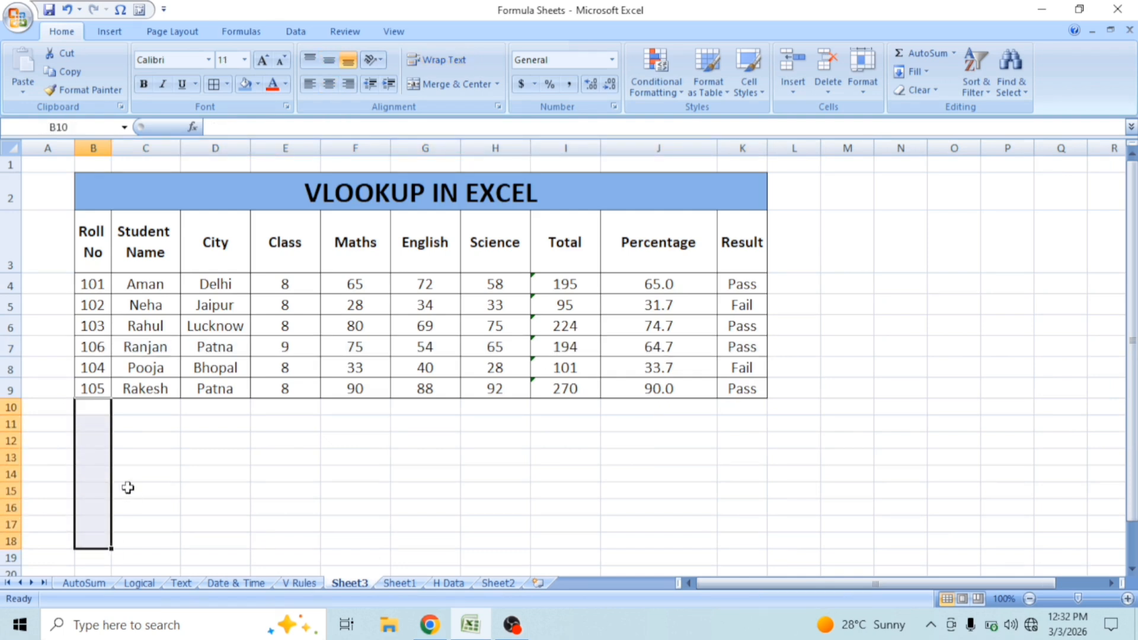
{"action": "left_click", "coordinate": [403, 423]}
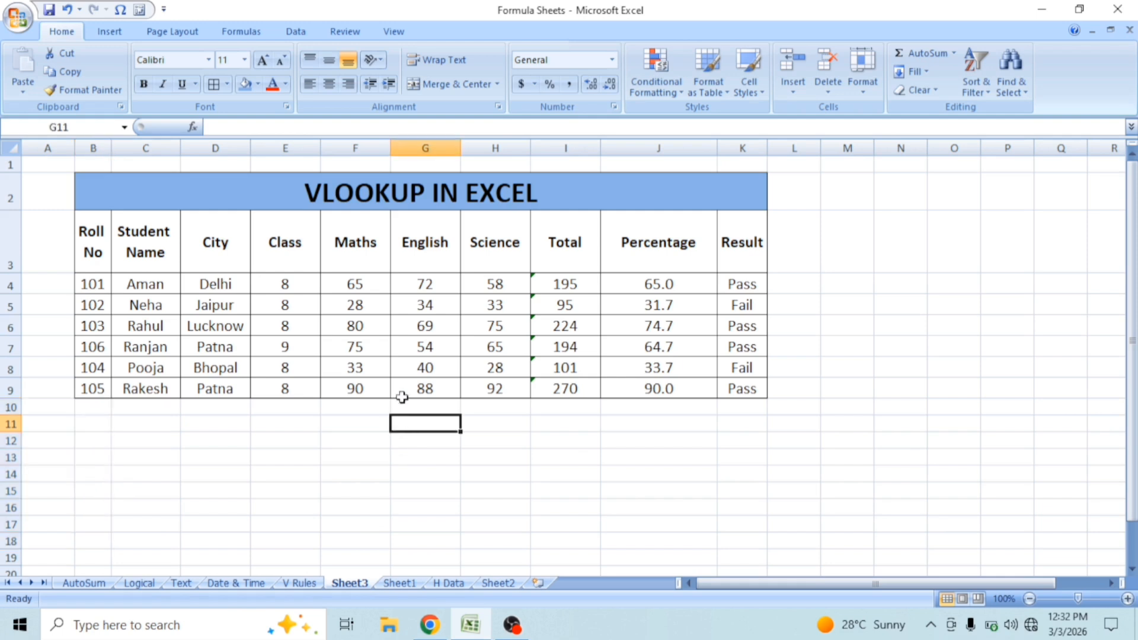
{"action": "left_click", "coordinate": [409, 267]}
{"action": "left_click_drag", "start_coordinate": [328, 207], "coordinate": [327, 375]}
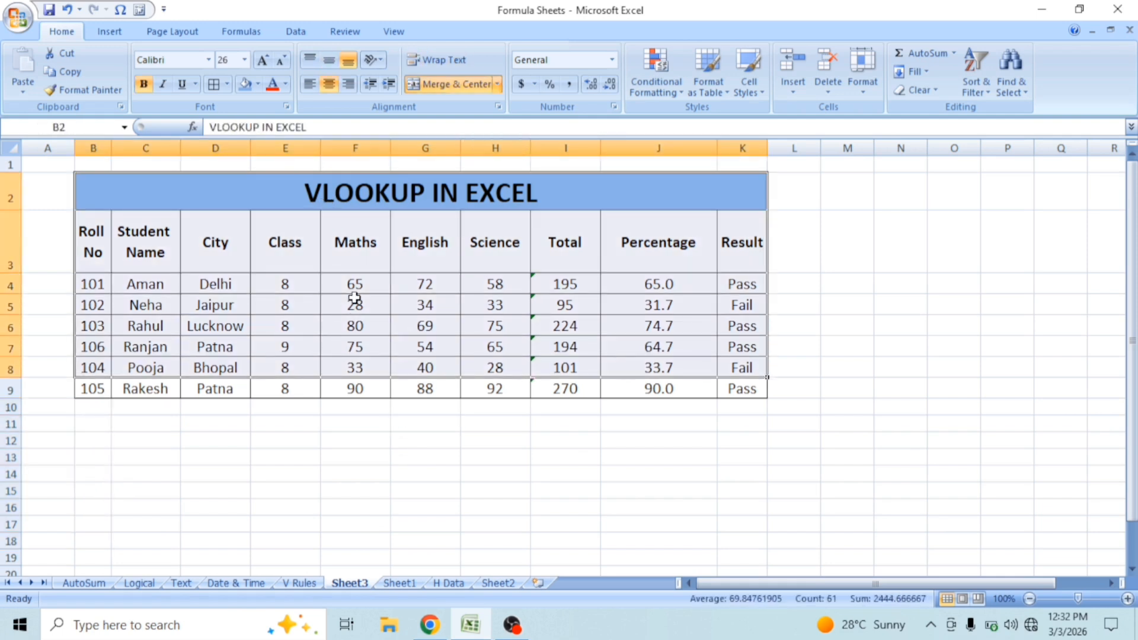